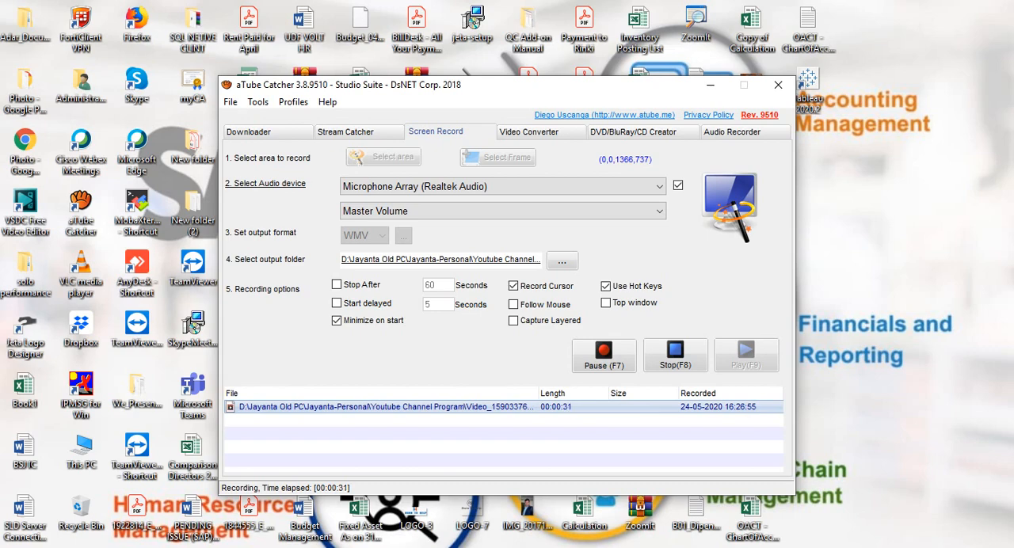
Open the General Settings under Administration, System Initialization, and reposition the window slightly higher on the workspace
click(710, 86)
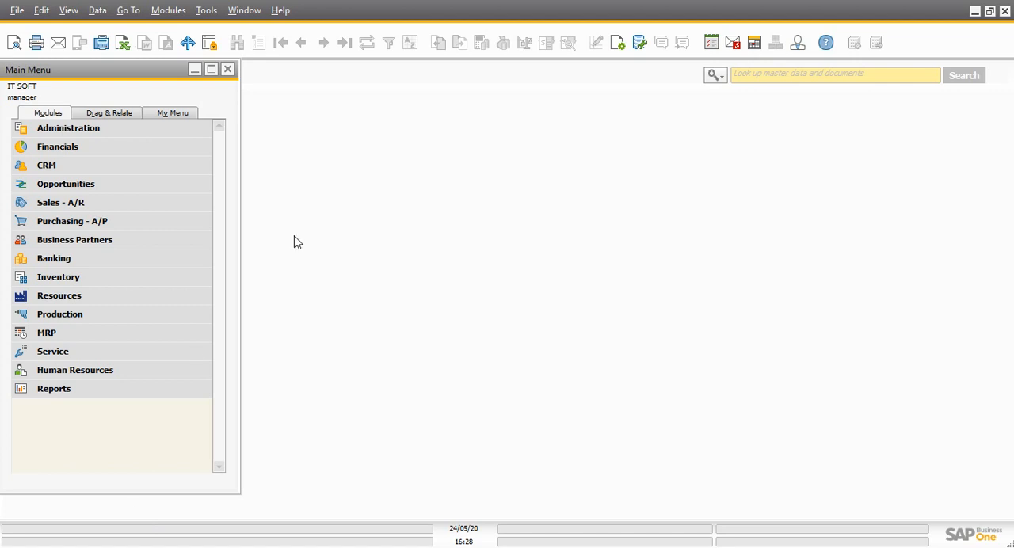
click(165, 135)
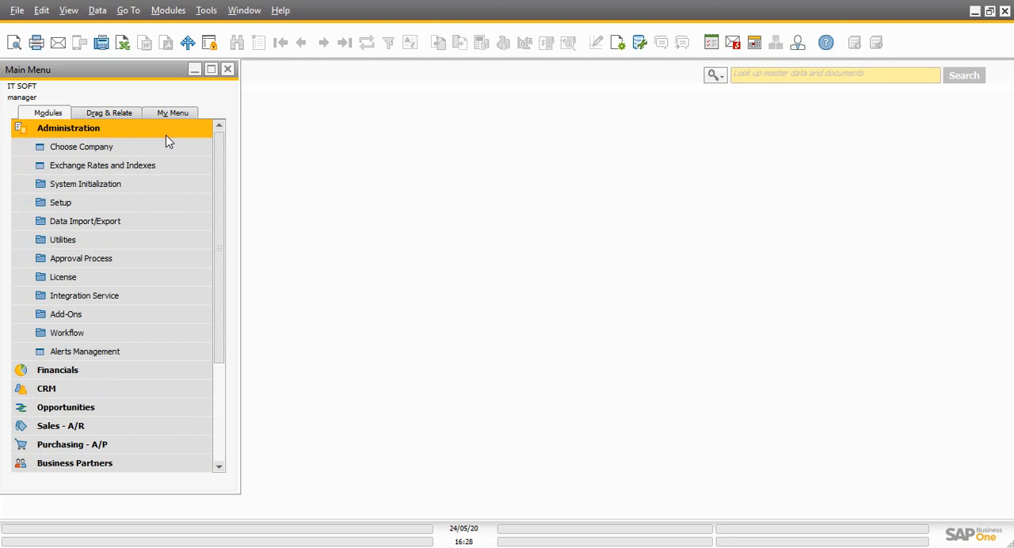
click(111, 190)
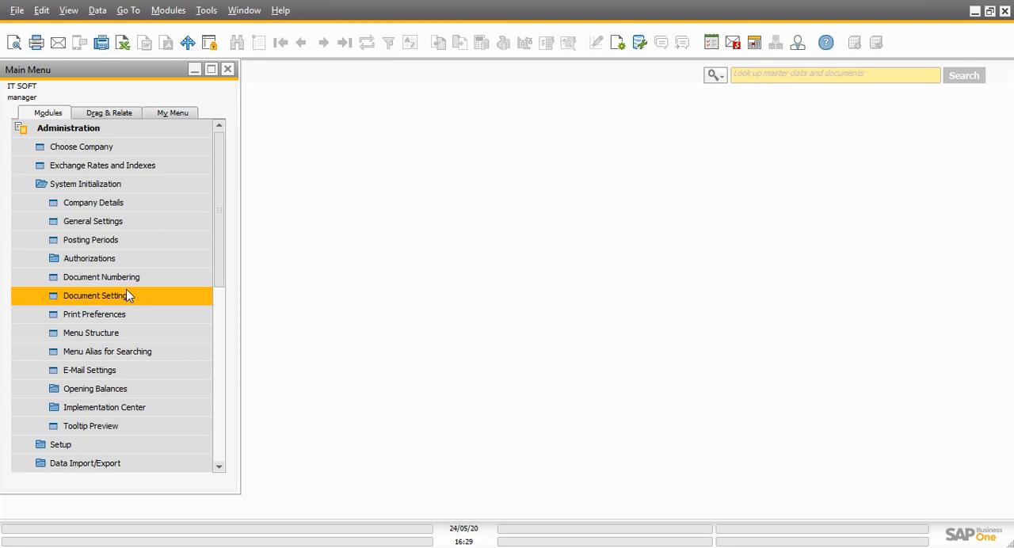
click(163, 225)
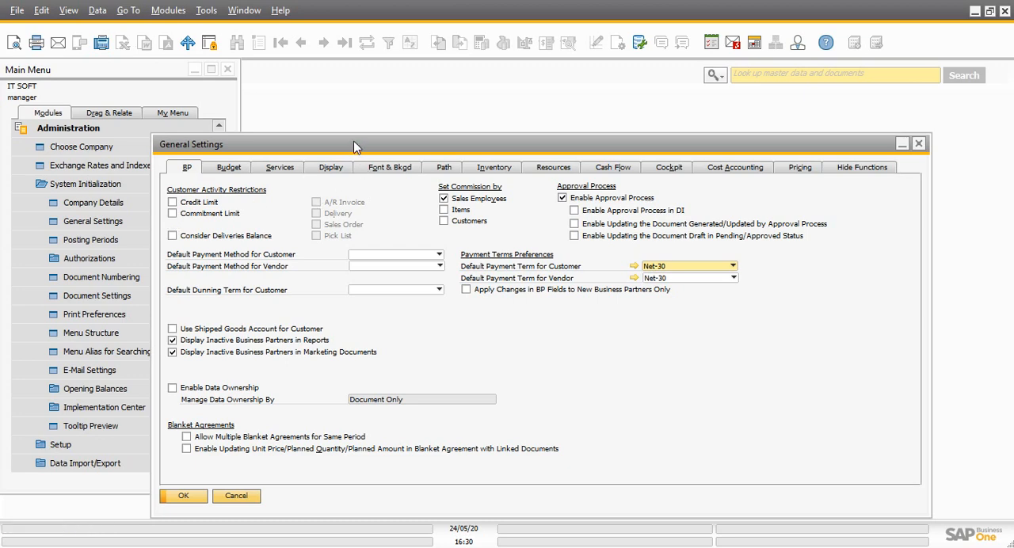
drag(354, 147, 348, 135)
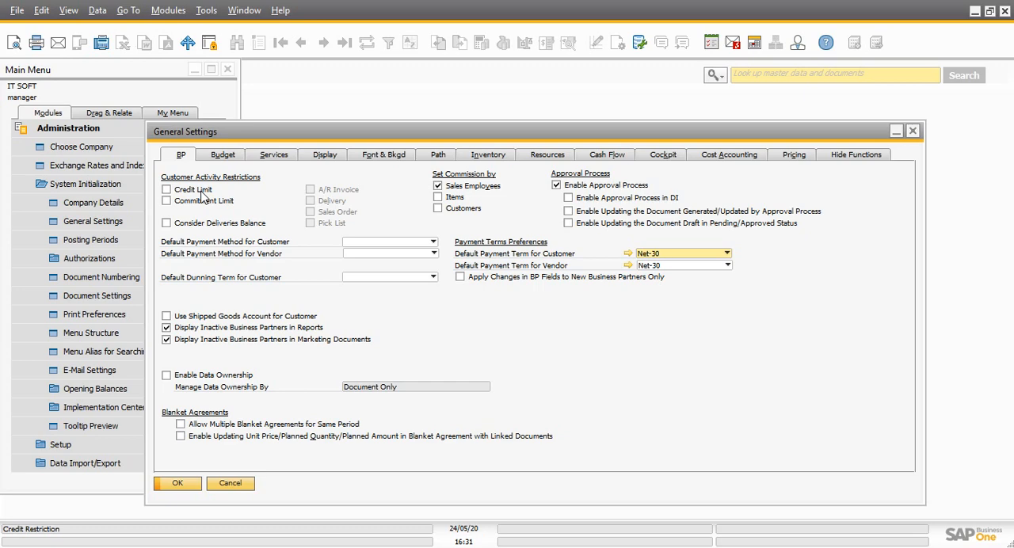
Enable the Credit Limit and Commitment Limit restrictions for A/R Invoice, Delivery, Sales Order and Pick List, and turn on Consider Deliveries Balance
click(166, 190)
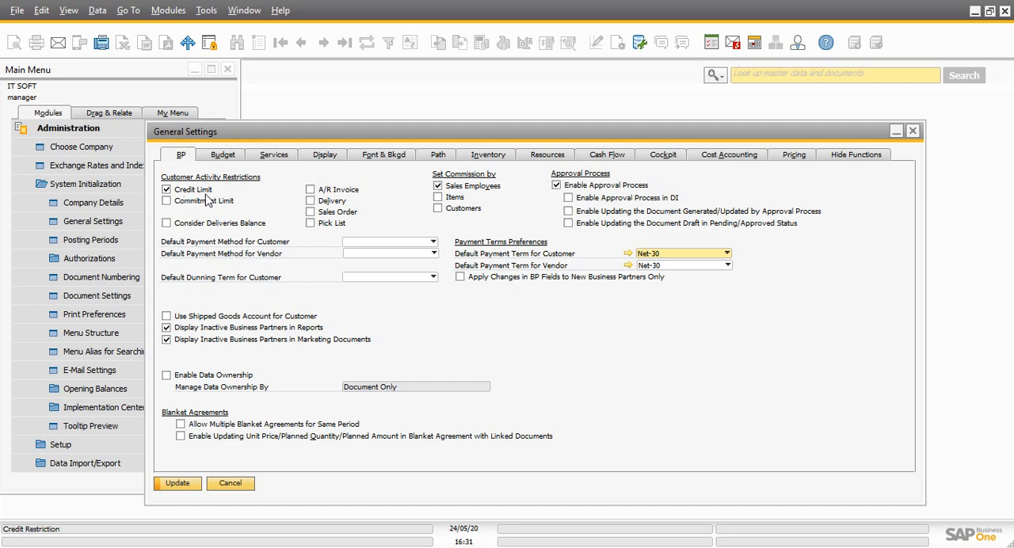
click(310, 191)
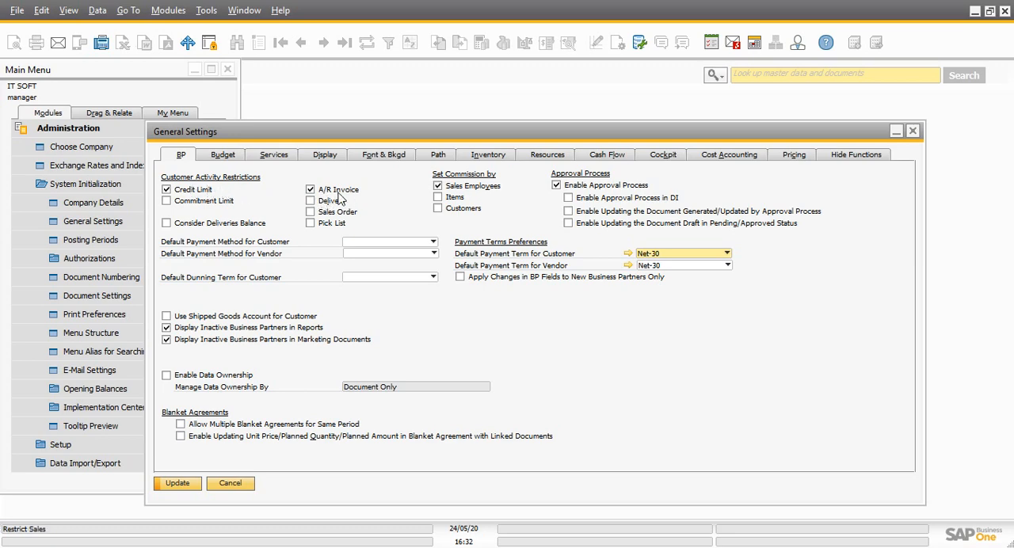
click(168, 201)
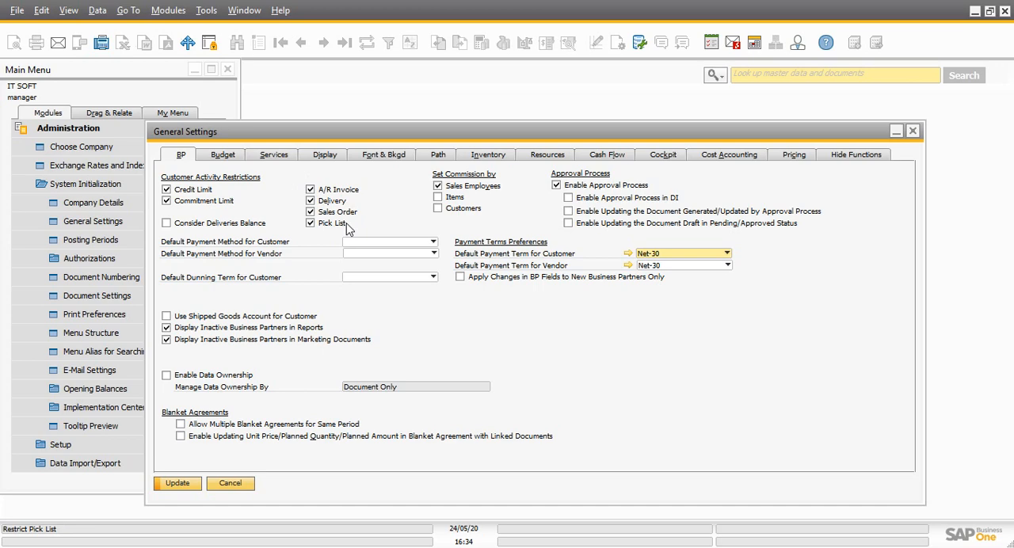
click(167, 225)
Check the default payment method choices for customer and vendor, and open the setup for defining a new customer payment method
click(385, 242)
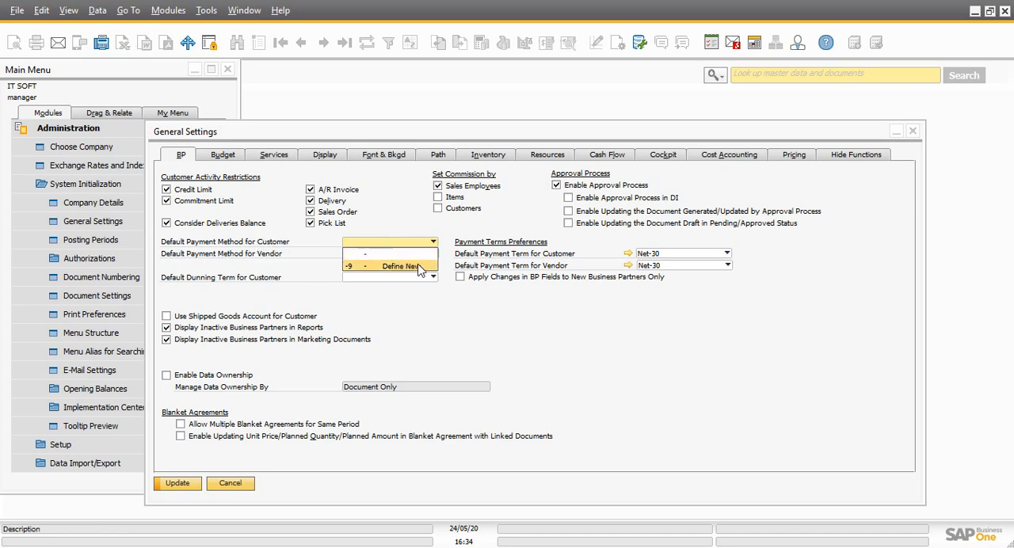
click(400, 228)
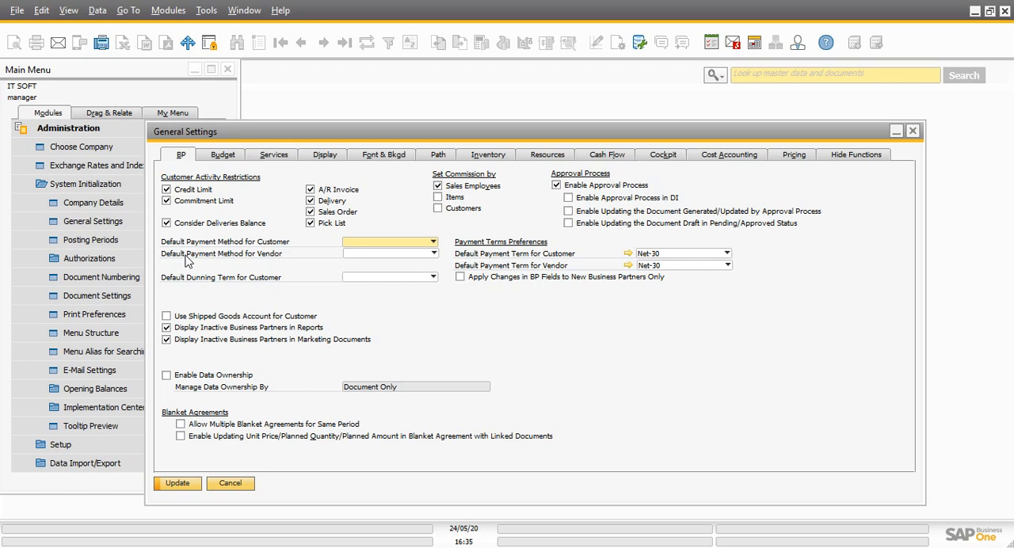
click(366, 255)
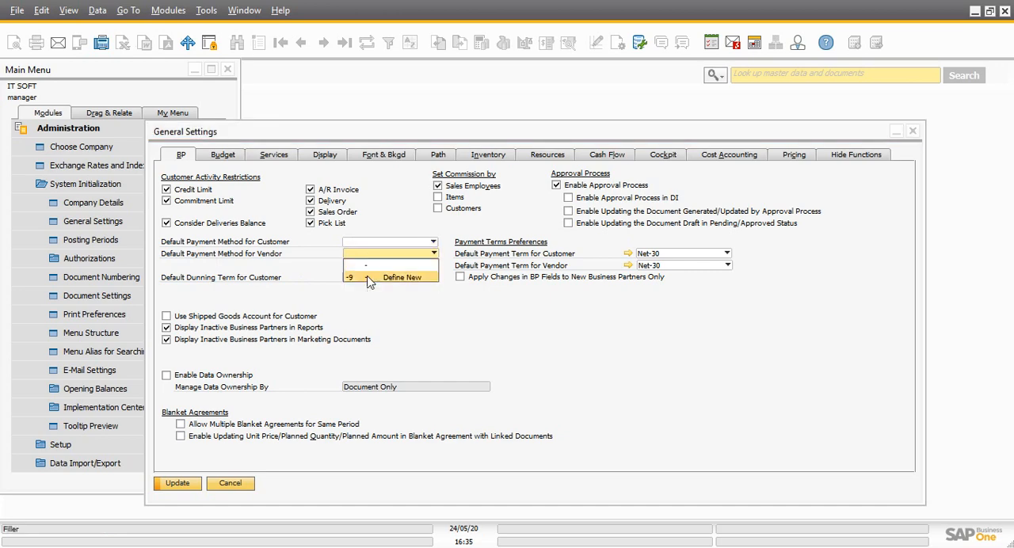
click(375, 244)
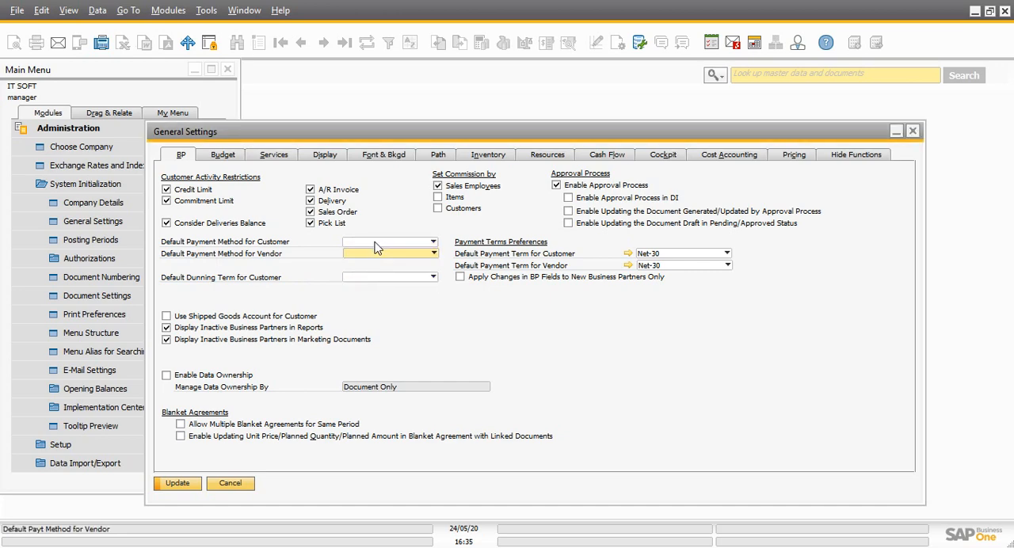
click(375, 243)
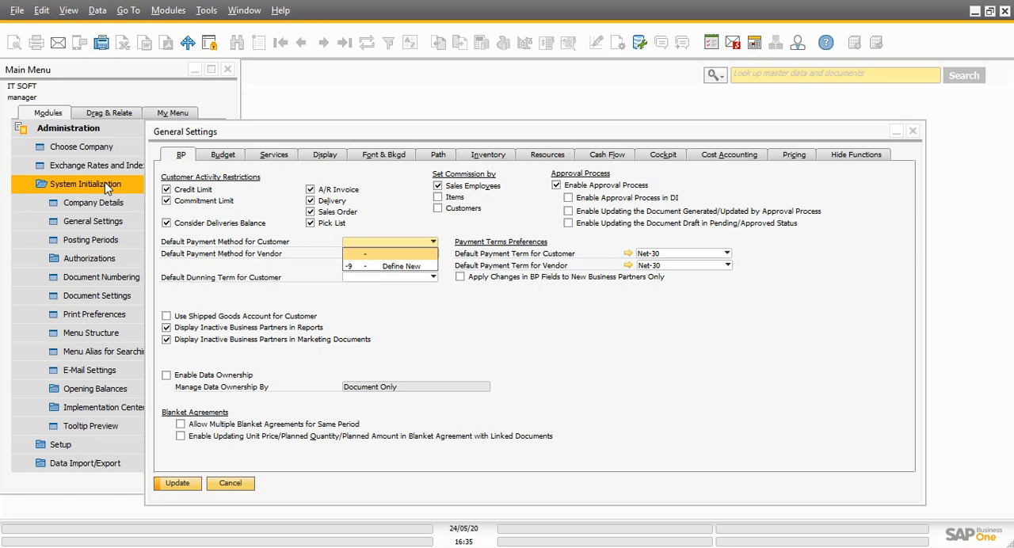
click(397, 267)
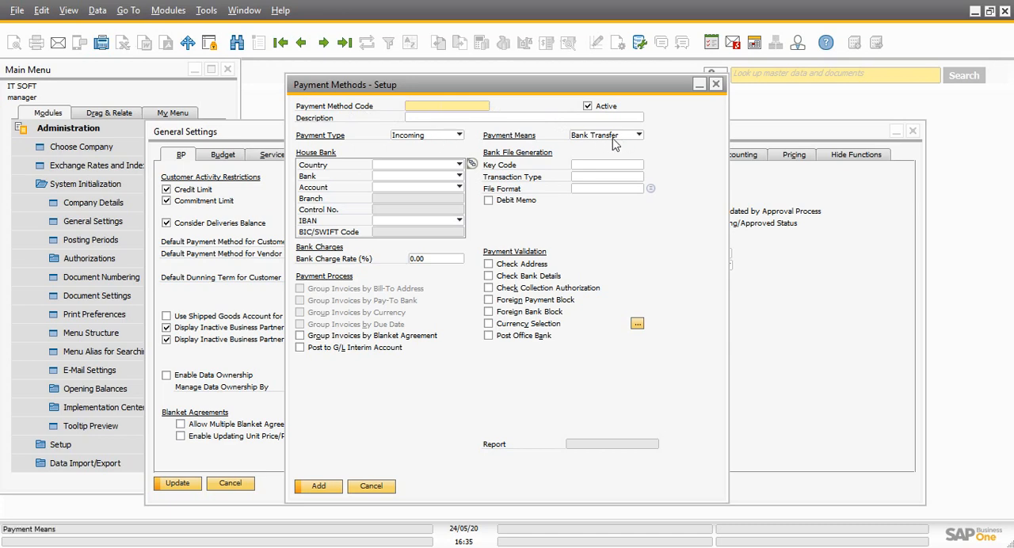
Compare the payment means offered for the Outgoing and Incoming payment types in the payment method setup
click(458, 135)
click(419, 158)
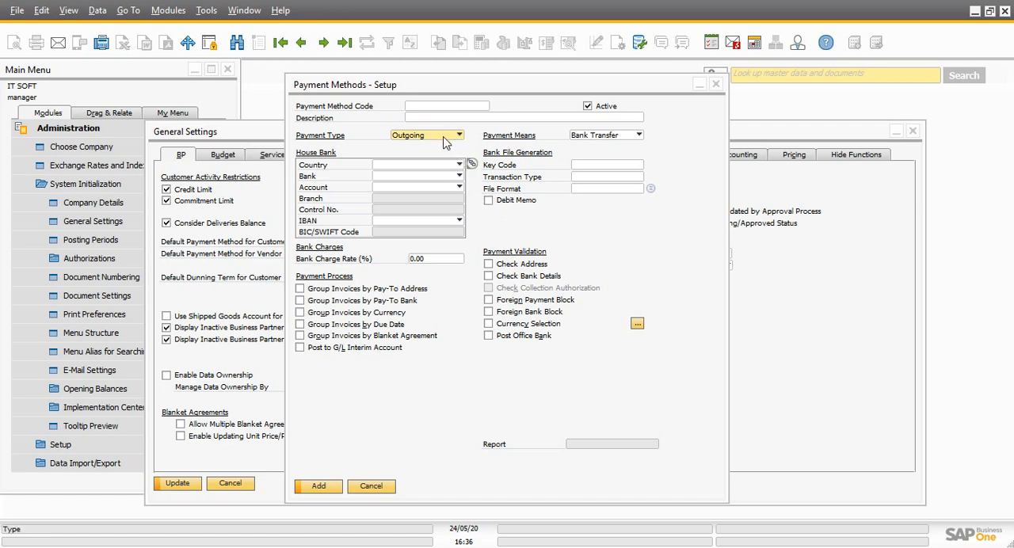
click(637, 136)
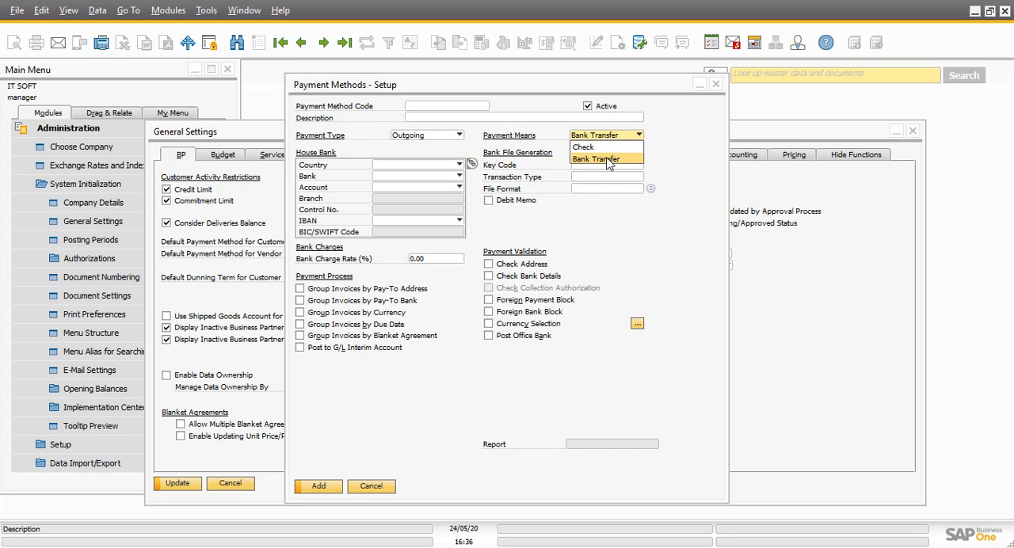
click(461, 136)
click(449, 136)
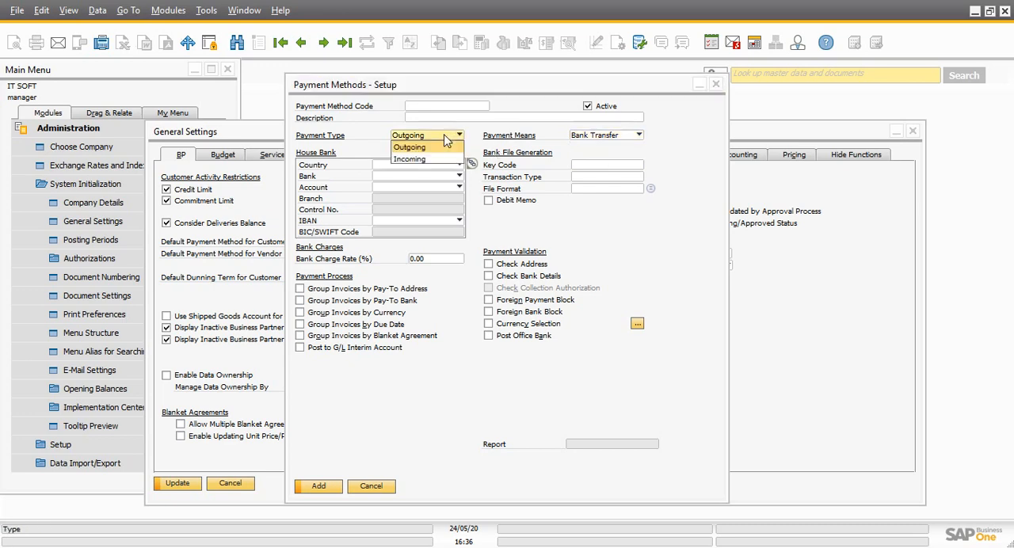
click(410, 160)
click(602, 136)
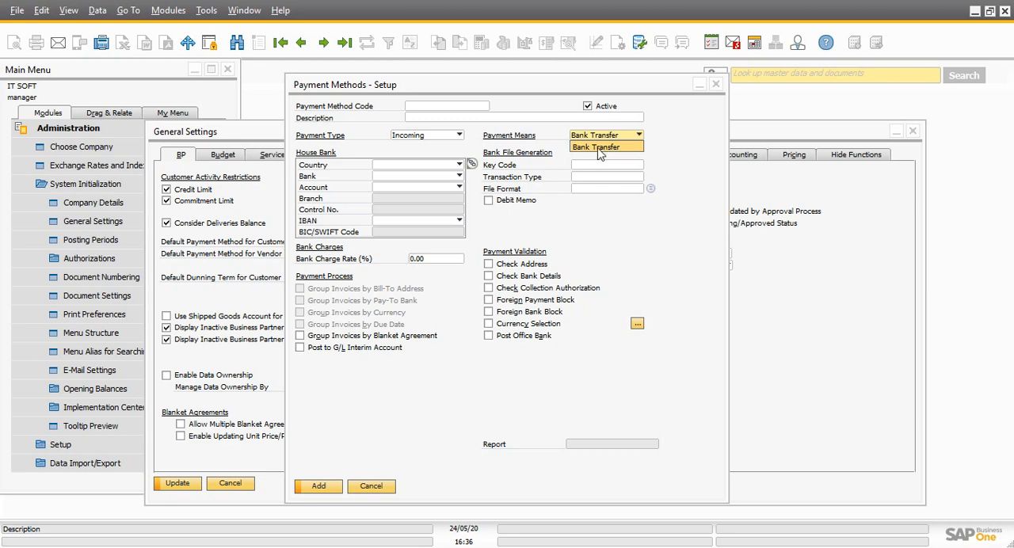
click(677, 152)
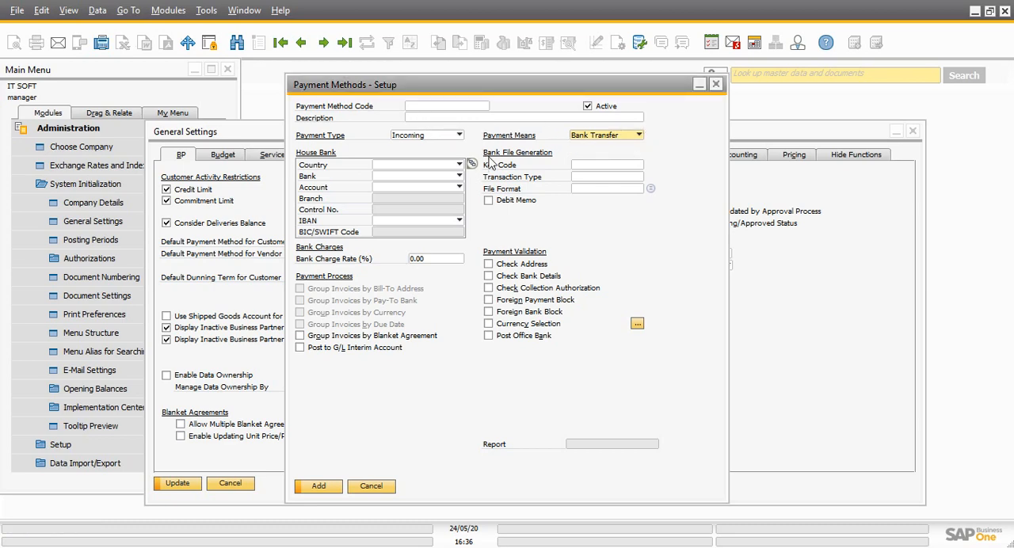
click(582, 137)
click(585, 147)
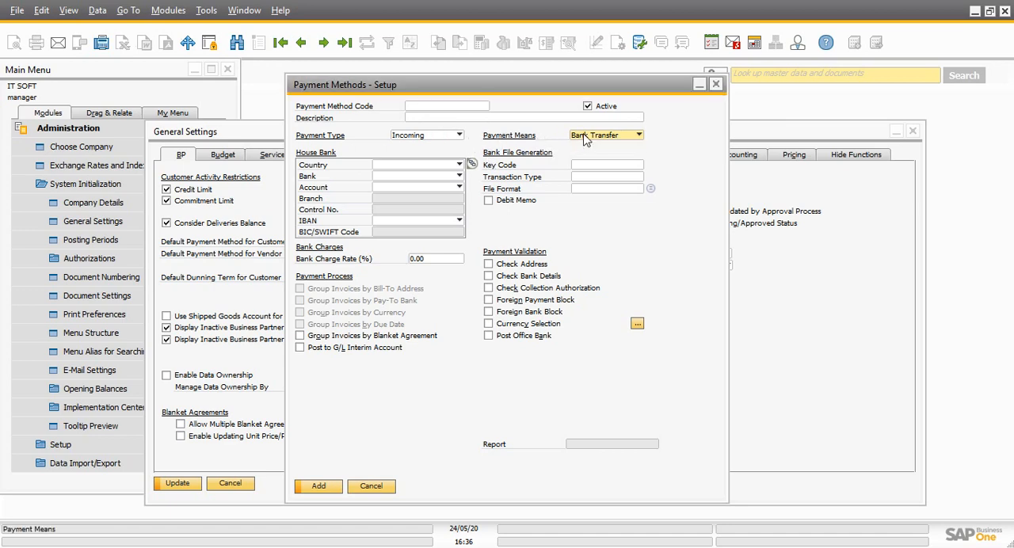
click(447, 140)
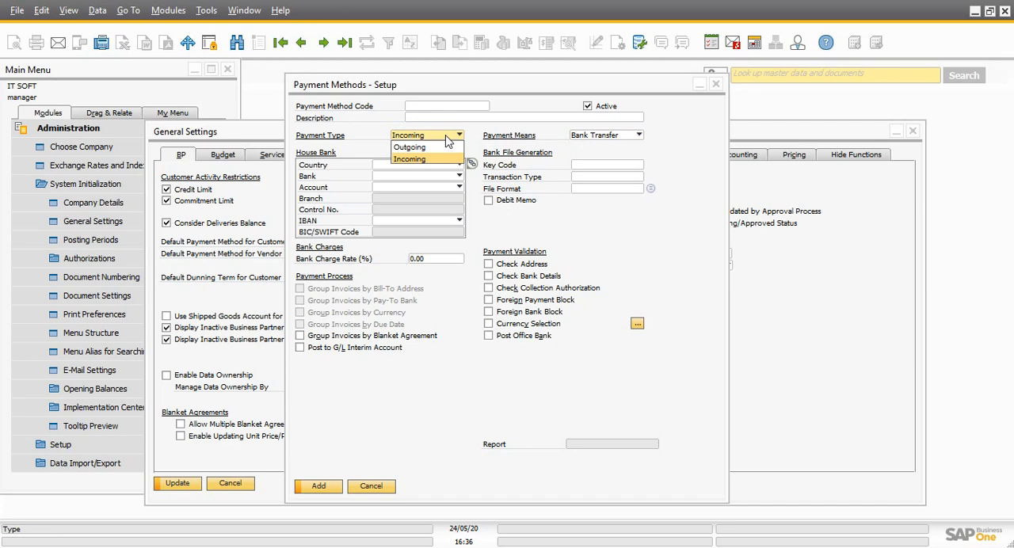
click(529, 131)
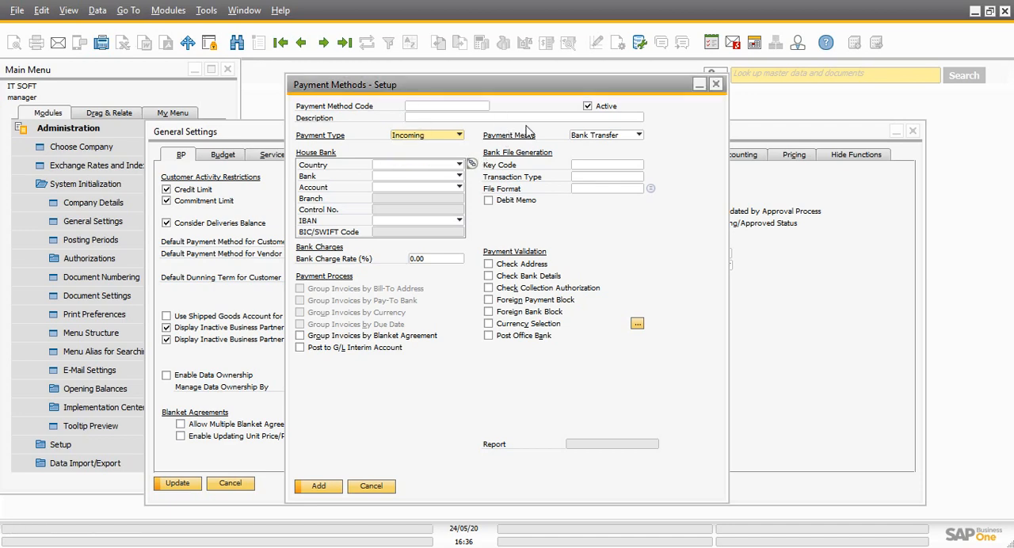
Review the payment means for the Outgoing type once more with Bank Transfer selected, and close the payment method setup without adding it
click(458, 136)
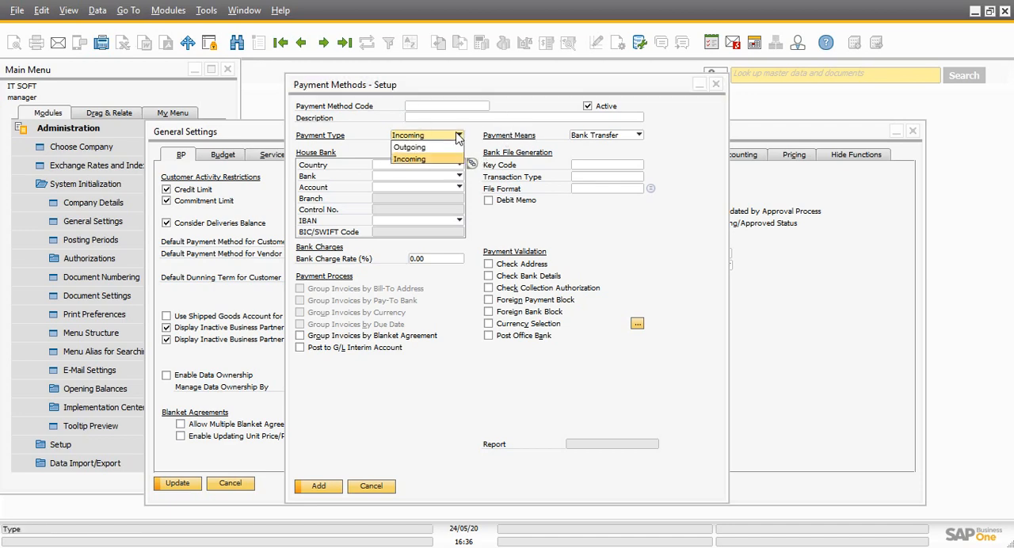
click(458, 136)
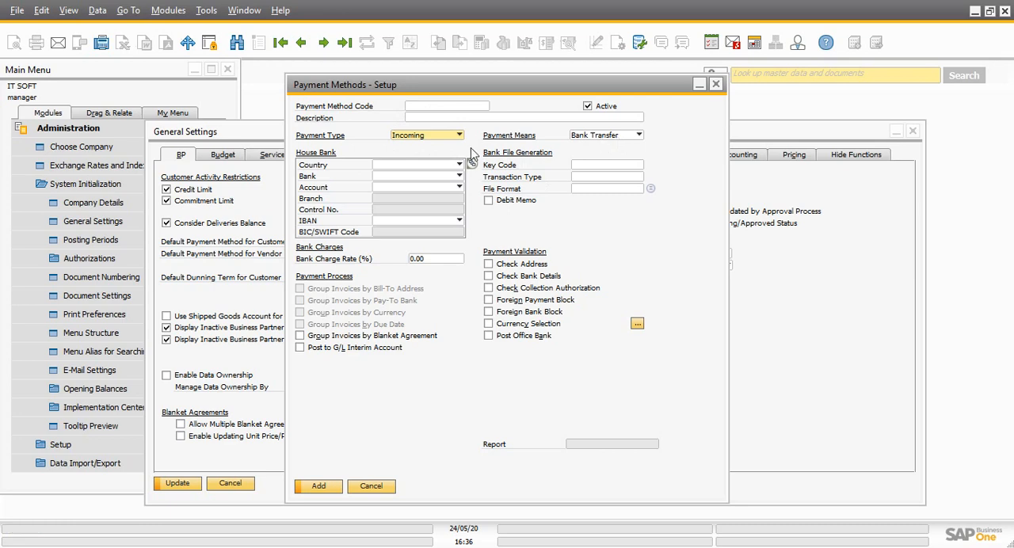
click(449, 137)
click(431, 147)
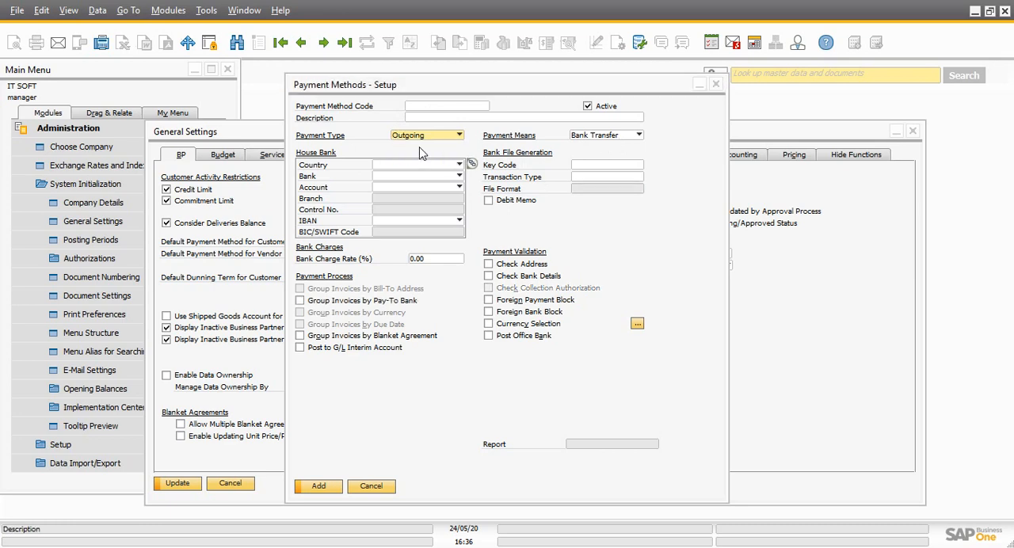
click(613, 136)
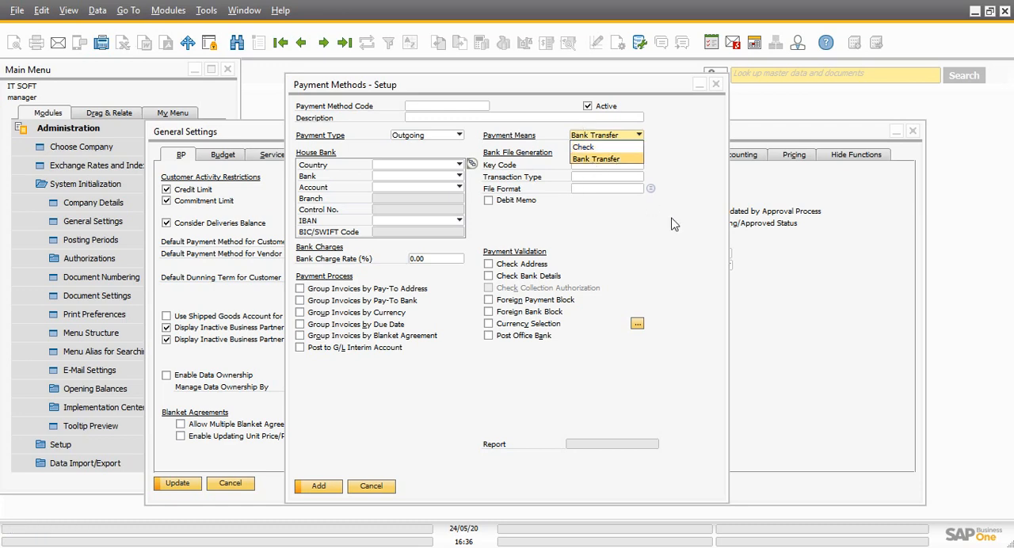
click(595, 160)
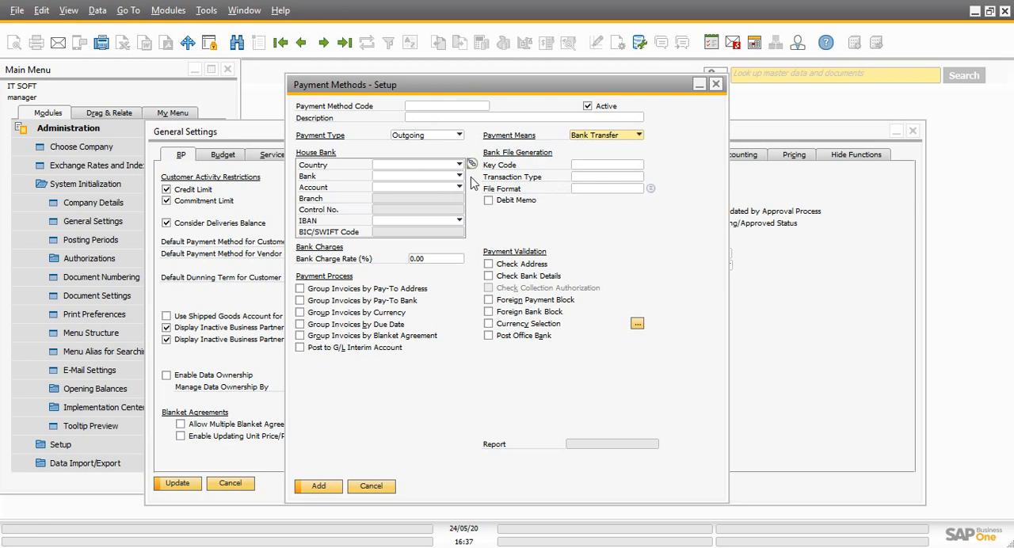
click(715, 84)
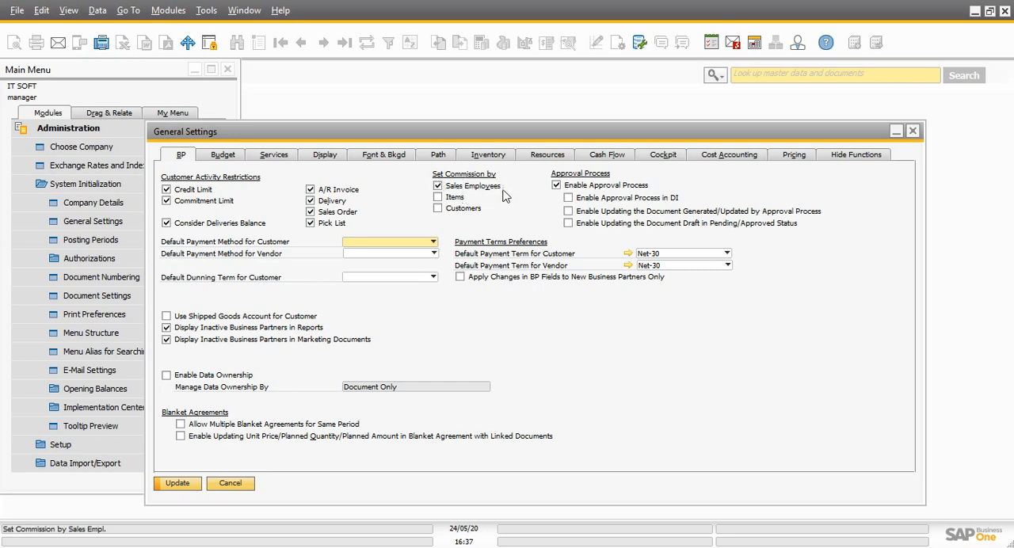
Turn off setting commission by Sales Employees, and switch Enable Approval Process off and back on
click(438, 187)
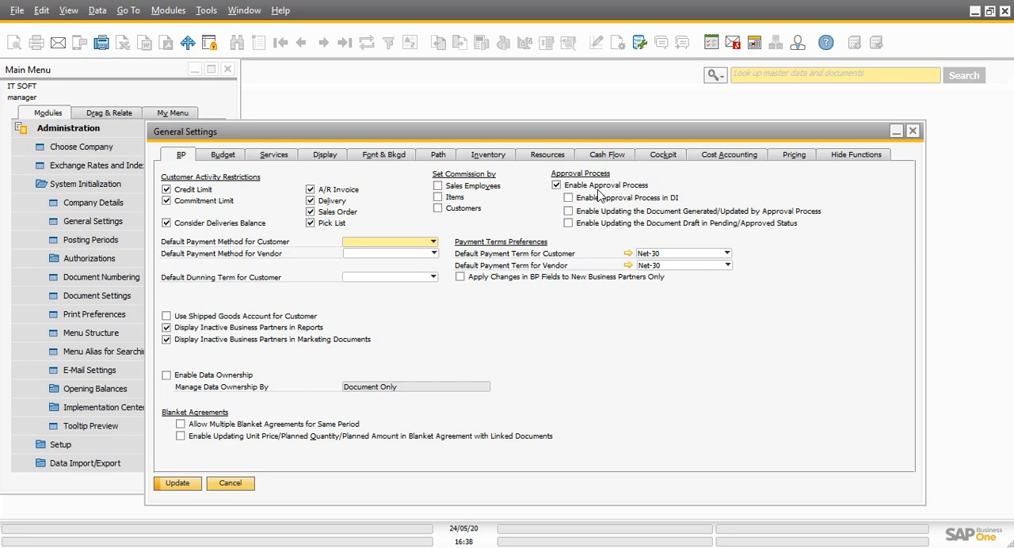
click(556, 186)
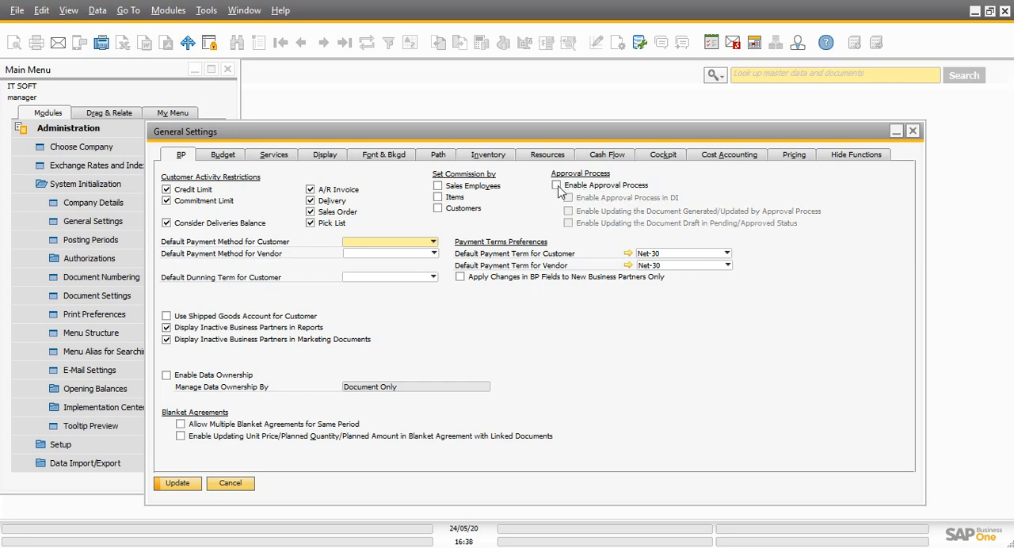
click(557, 186)
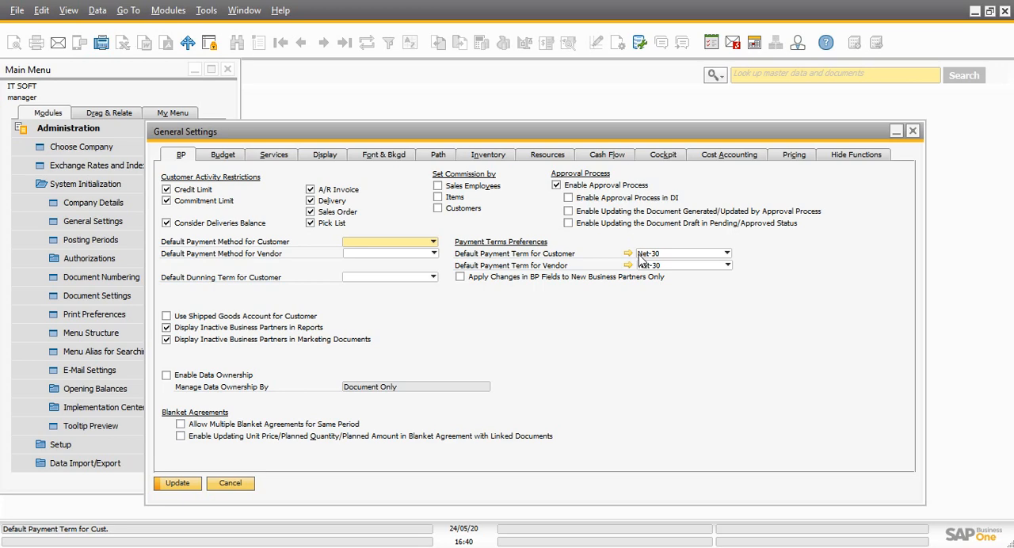
Select Net-30 as the default payment term for customers
click(671, 255)
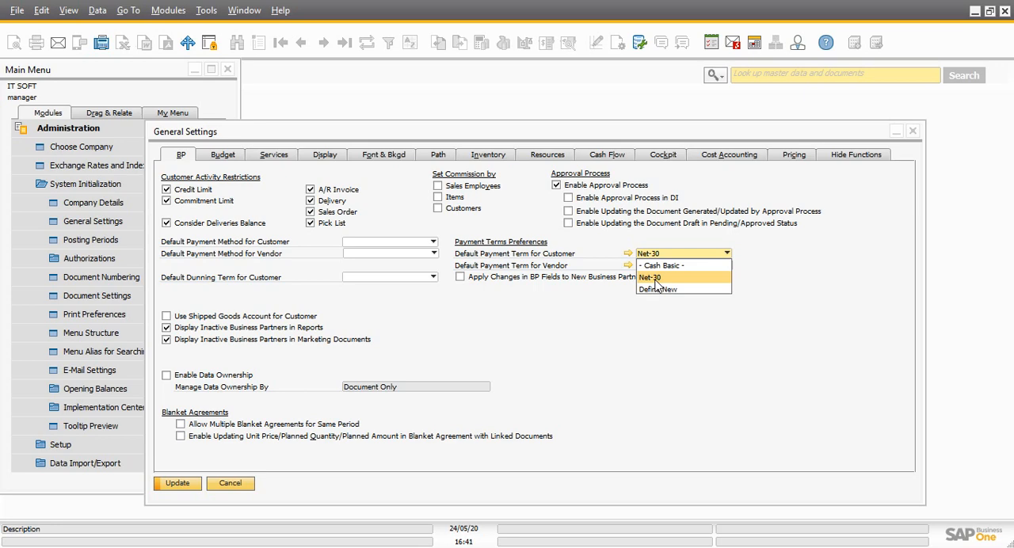
click(654, 278)
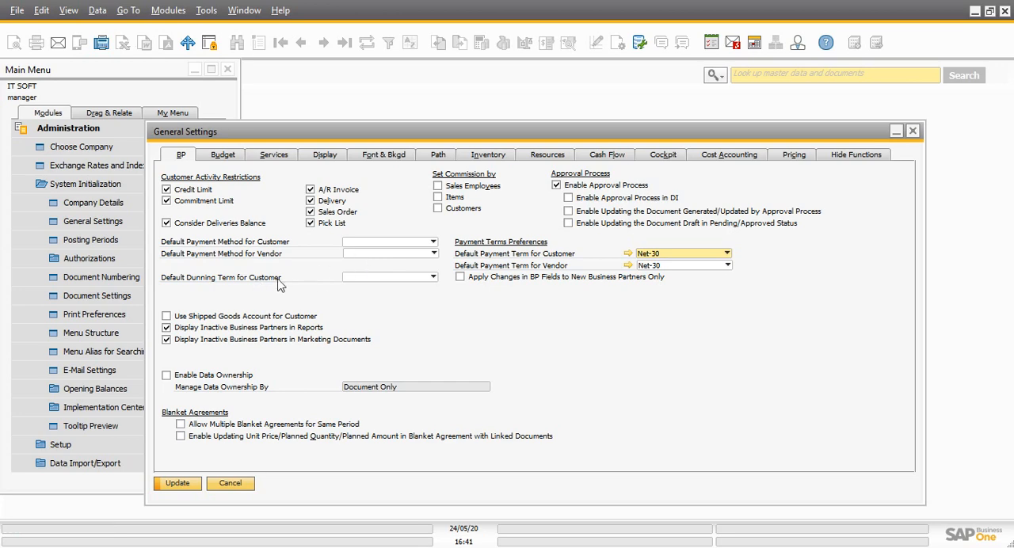
Open the setup for defining a new default dunning term for customers, review its fields, and close it without adding a term
click(396, 279)
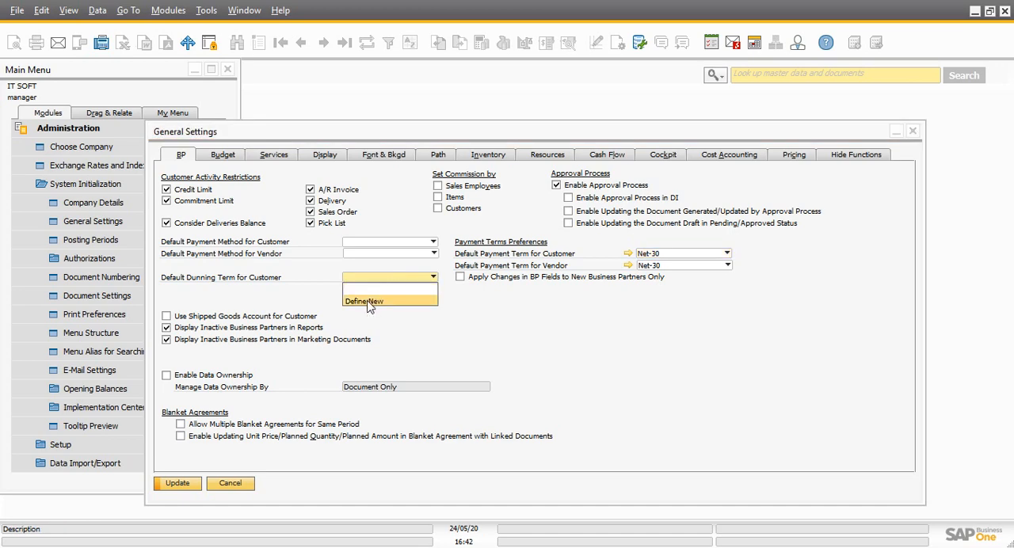
click(369, 301)
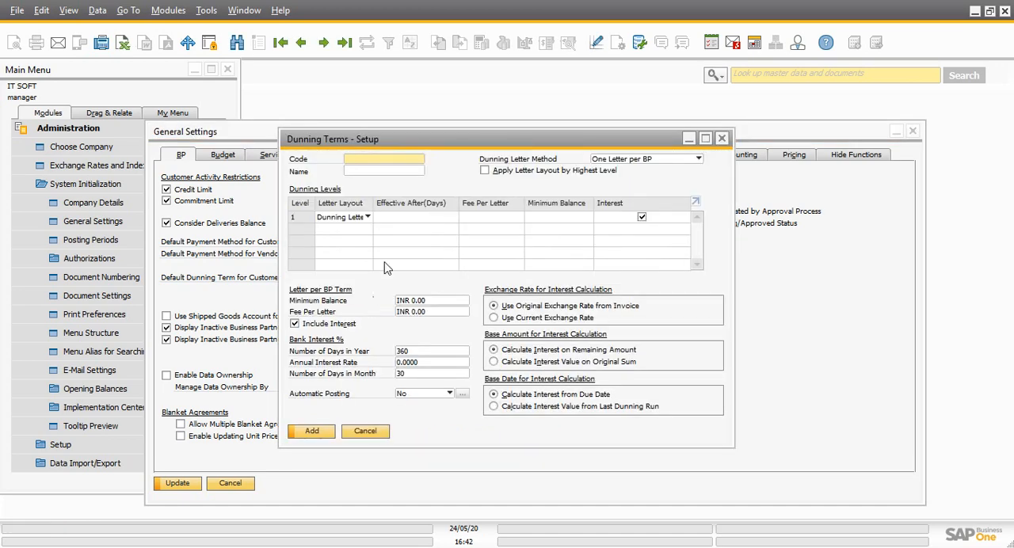
drag(417, 150, 514, 159)
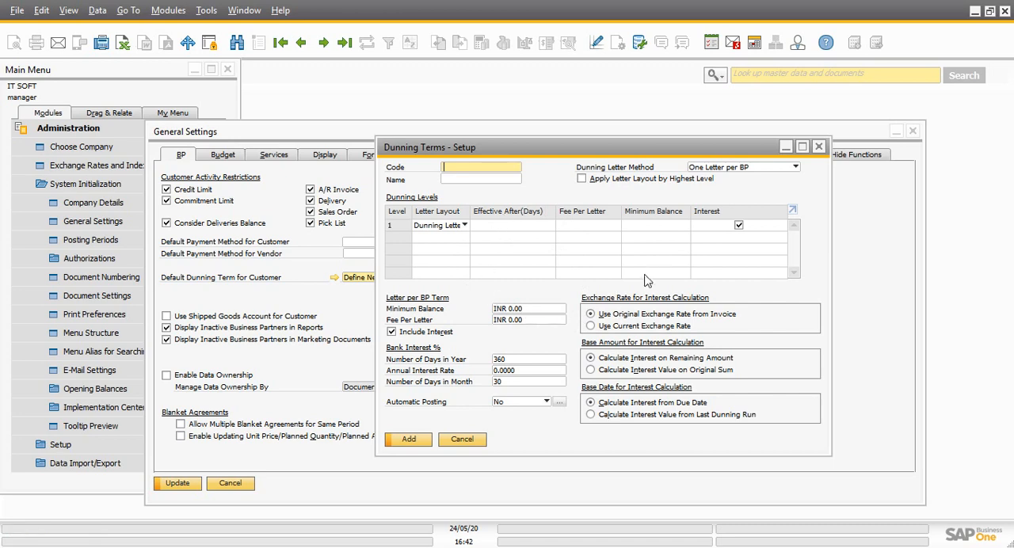
click(820, 148)
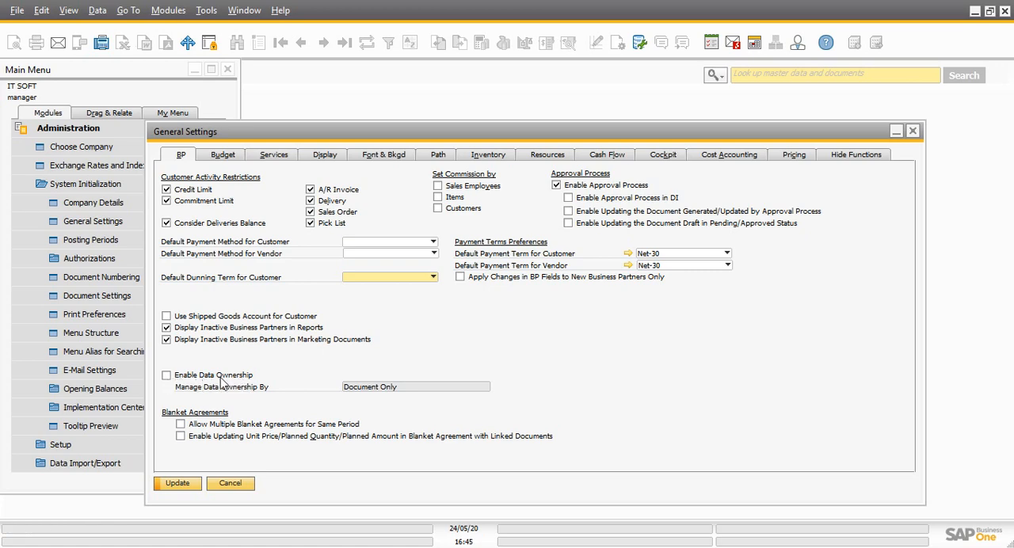
Enable Data Ownership, review the choices for Manage Data Ownership By, and turn Data Ownership back off
click(179, 380)
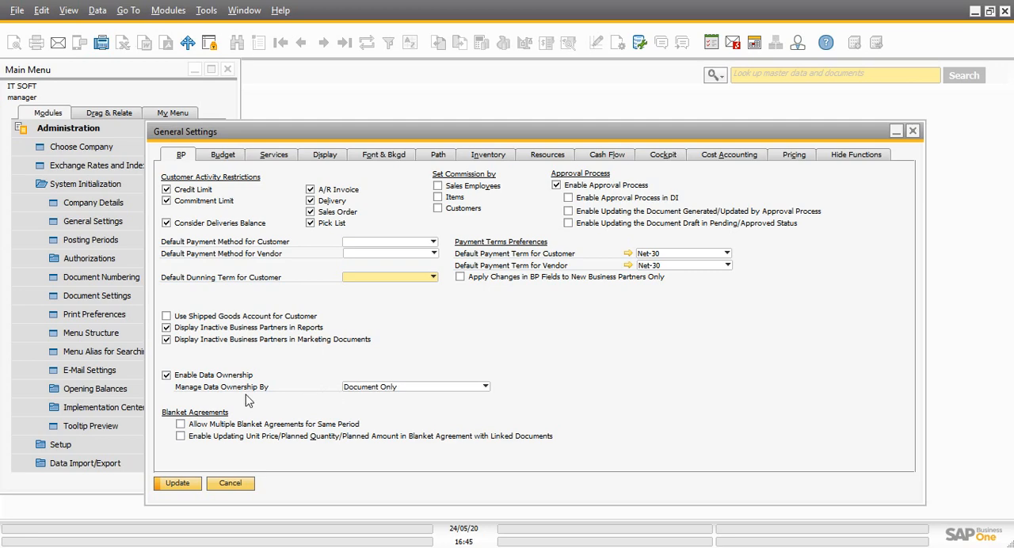
click(428, 388)
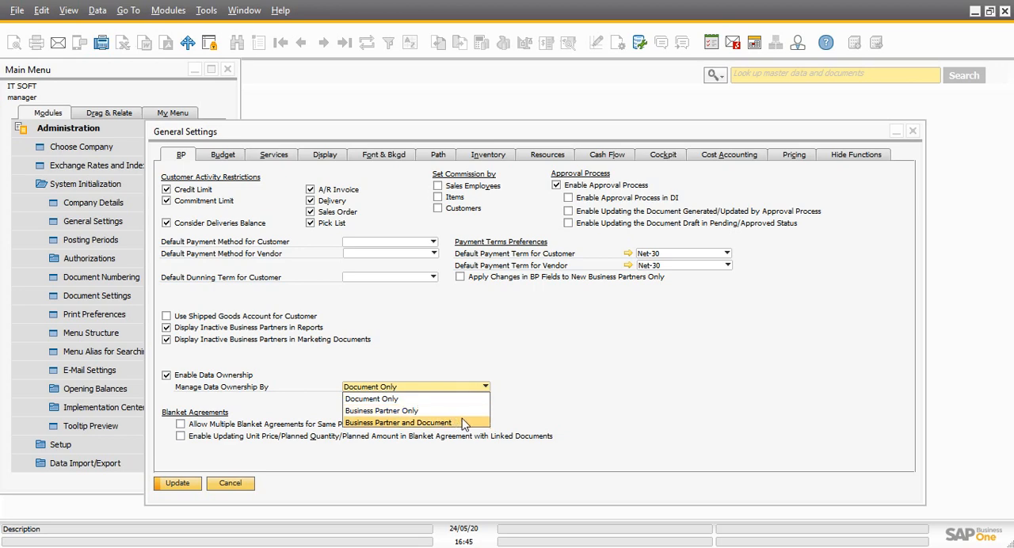
click(566, 413)
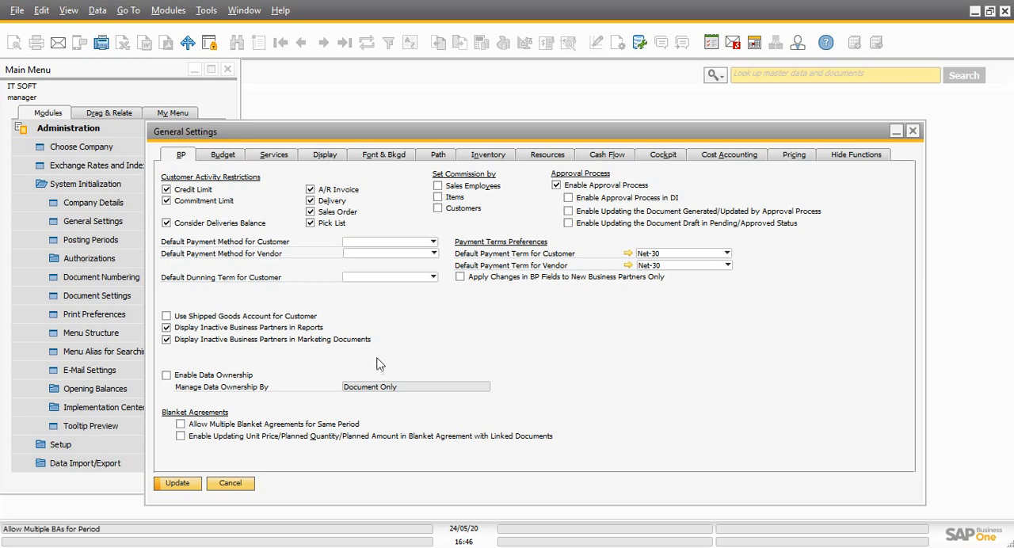
In the budget settings, switch Budget Initialization off and back on, and locate Budget Setup in the Financials module
click(226, 158)
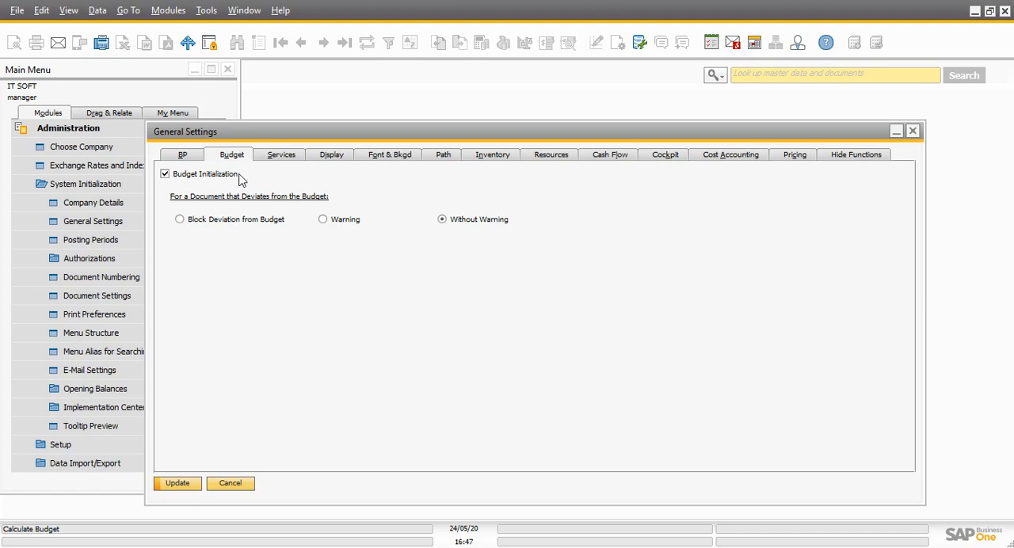
click(165, 175)
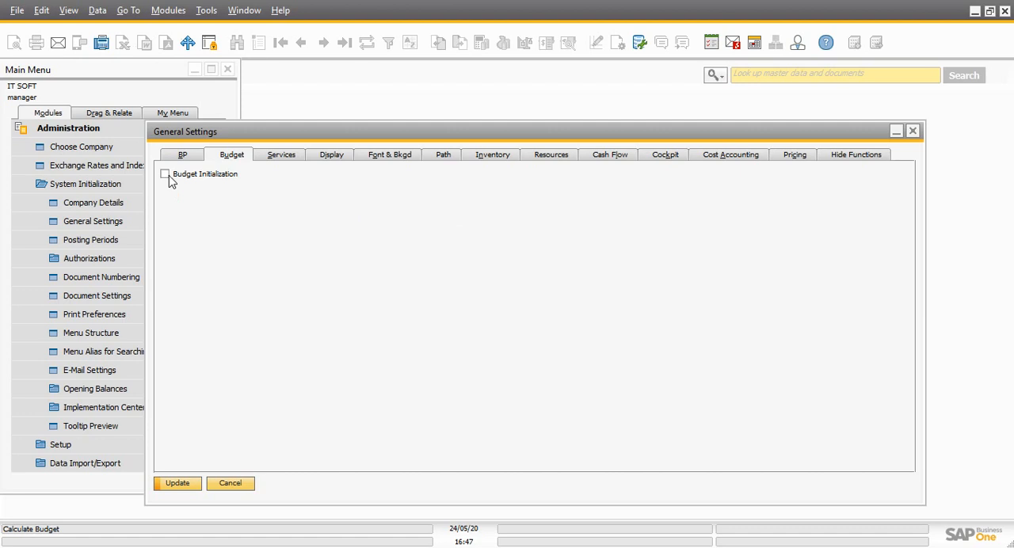
click(165, 175)
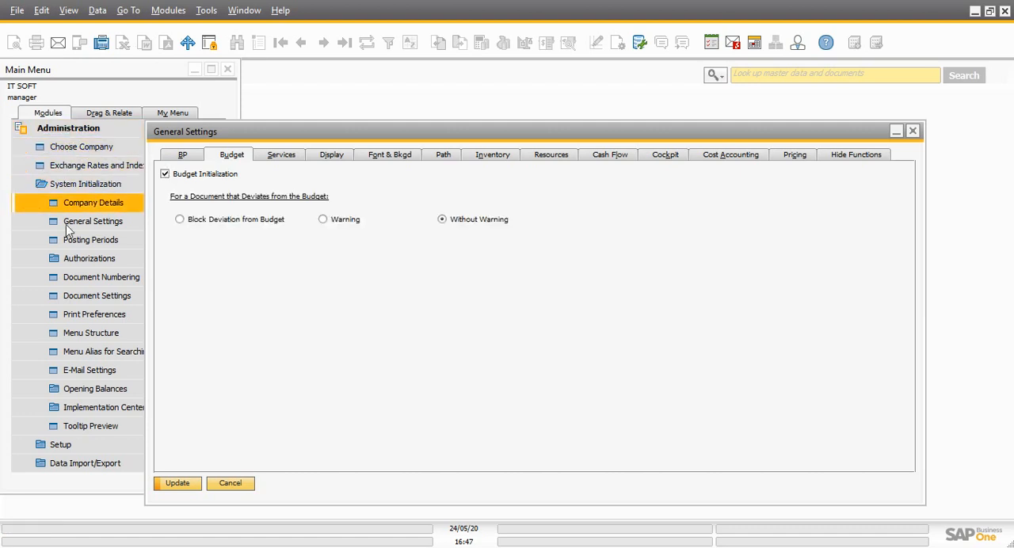
click(77, 133)
click(72, 148)
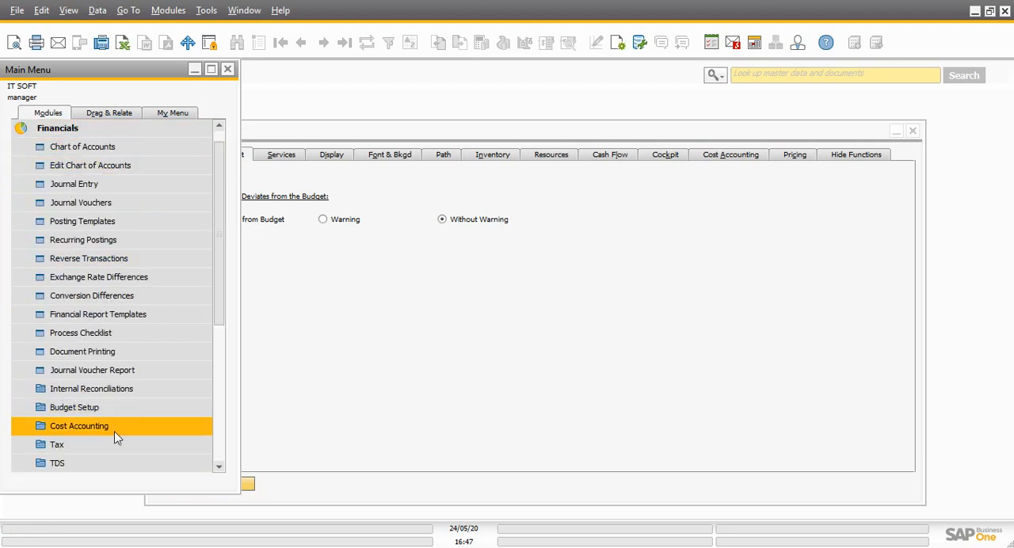
click(407, 353)
Turn off Budget Initialization, save the general settings, and confirm resetting the budget
click(198, 176)
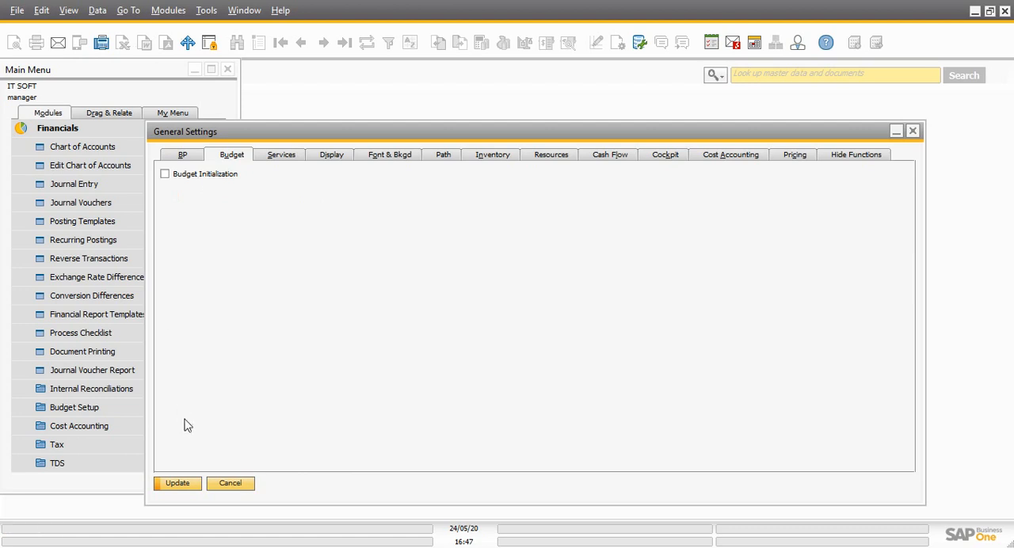
click(171, 484)
click(362, 298)
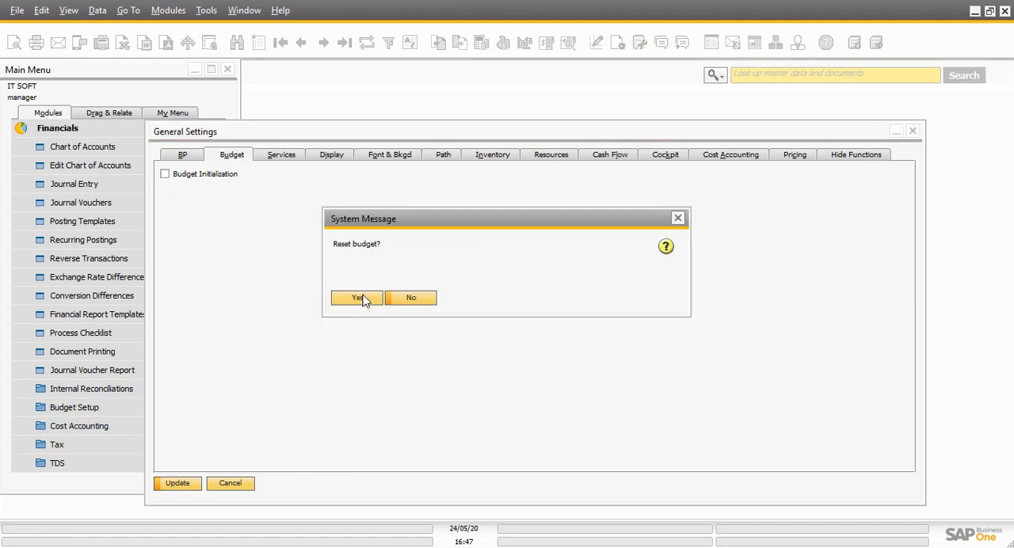
click(358, 298)
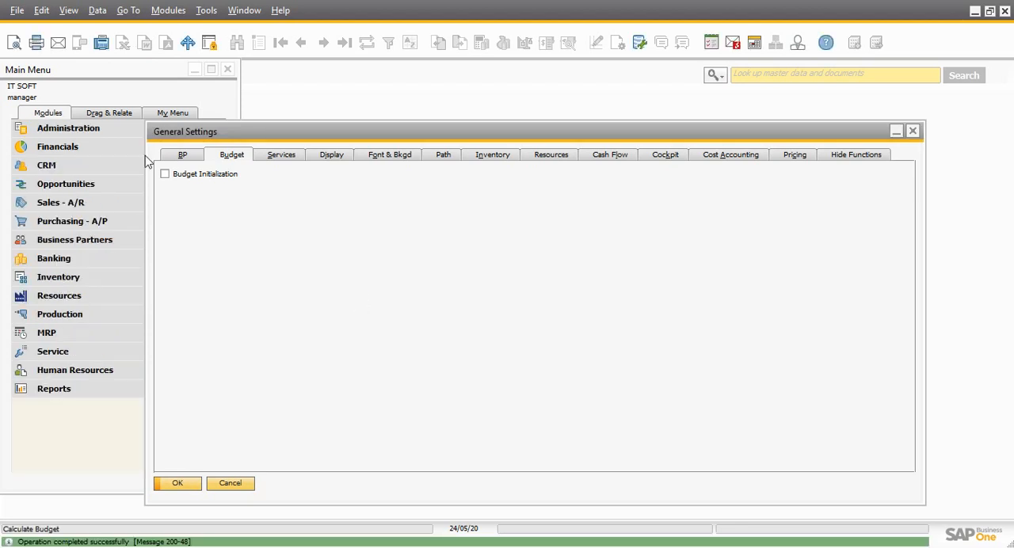
Check the Administration and Financials modules for Budget Setup, expand and collapse its entries, and return to General Settings
click(67, 131)
click(64, 132)
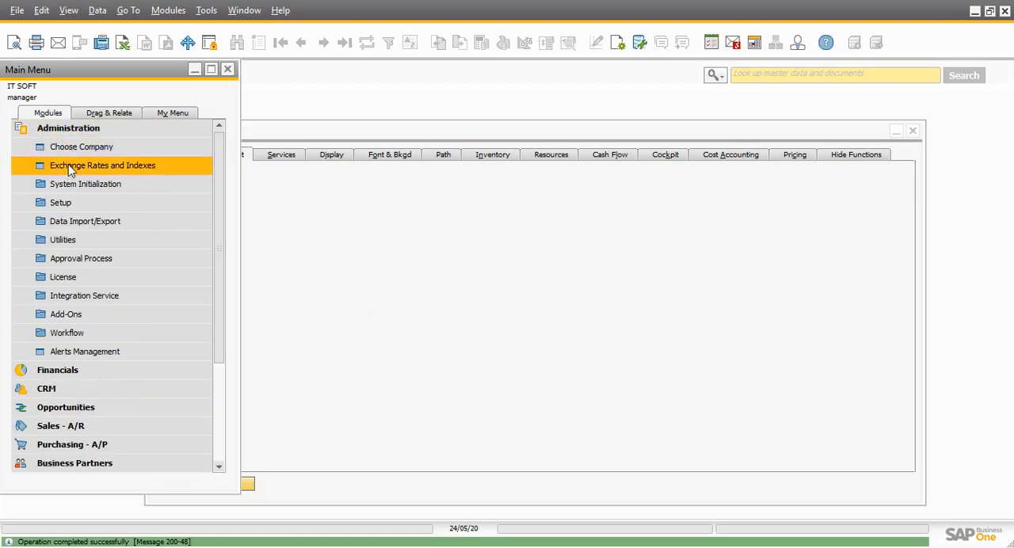
click(63, 131)
click(65, 147)
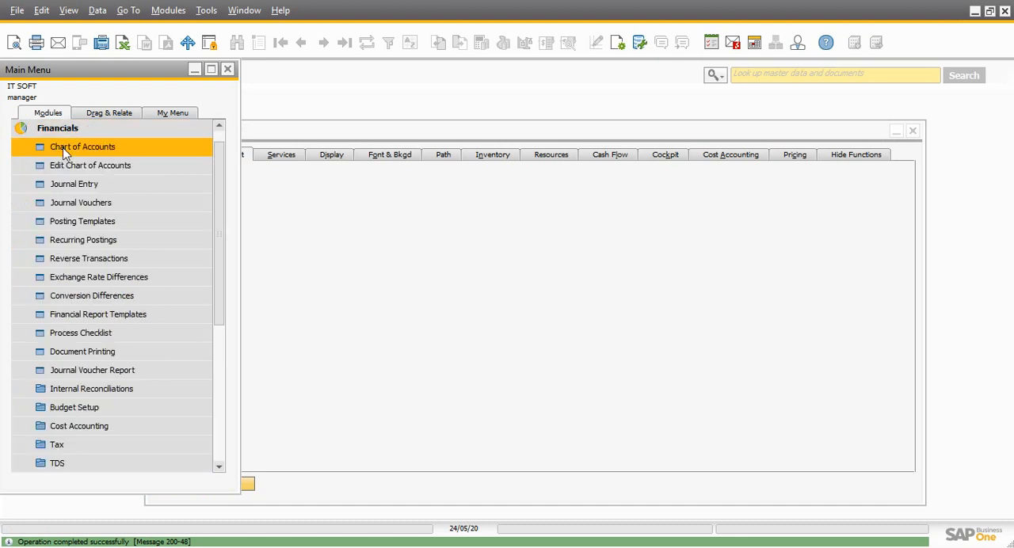
click(99, 410)
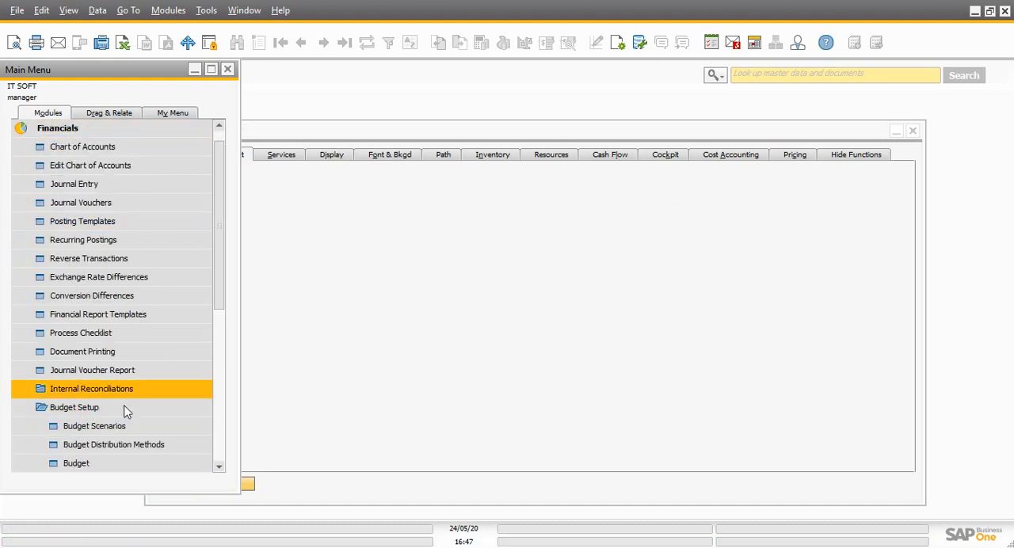
click(111, 411)
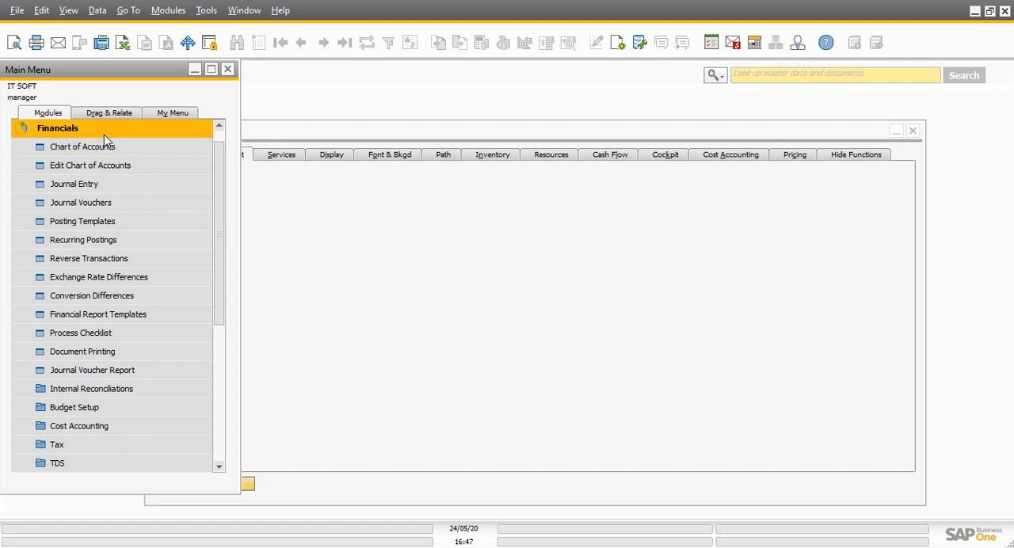
click(79, 129)
click(291, 139)
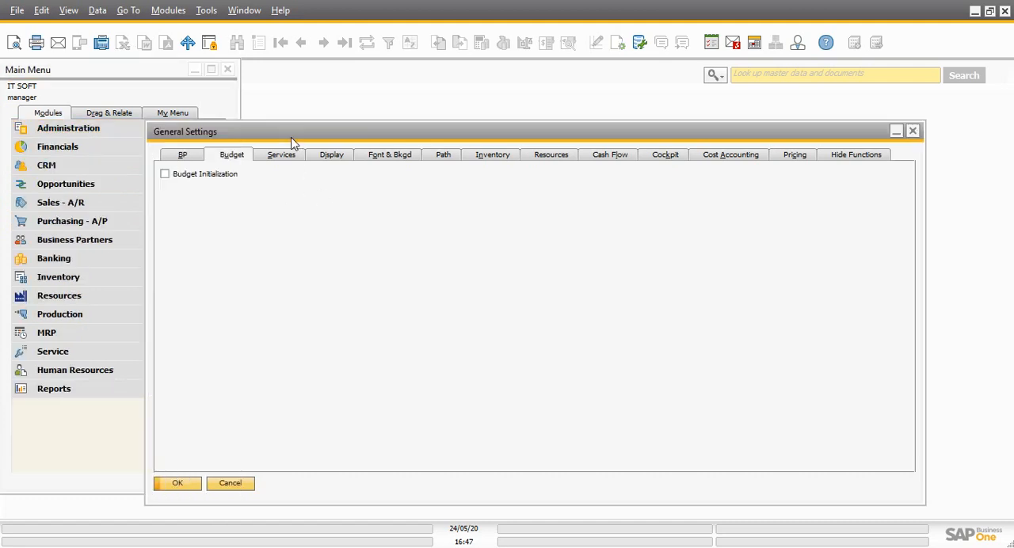
Turn on Budget Initialization and block deviations from the monthly budget for Purchase Orders, Goods Receipt POs and Accounting
click(176, 180)
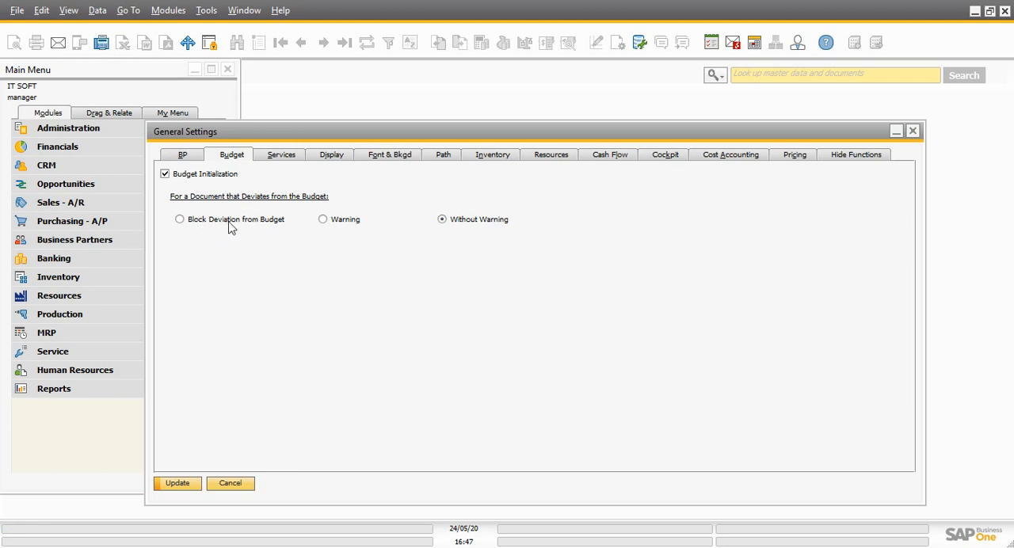
click(203, 226)
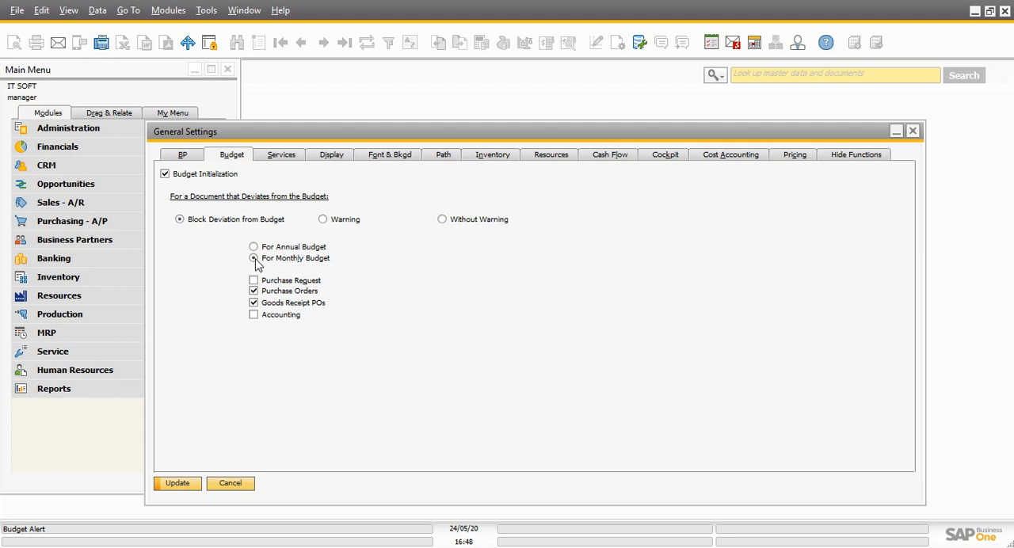
click(253, 315)
Compare the Without Warning and Warning options, save with Block Deviation from Budget selected, and mark all P/L accounts as budget accounts
click(443, 221)
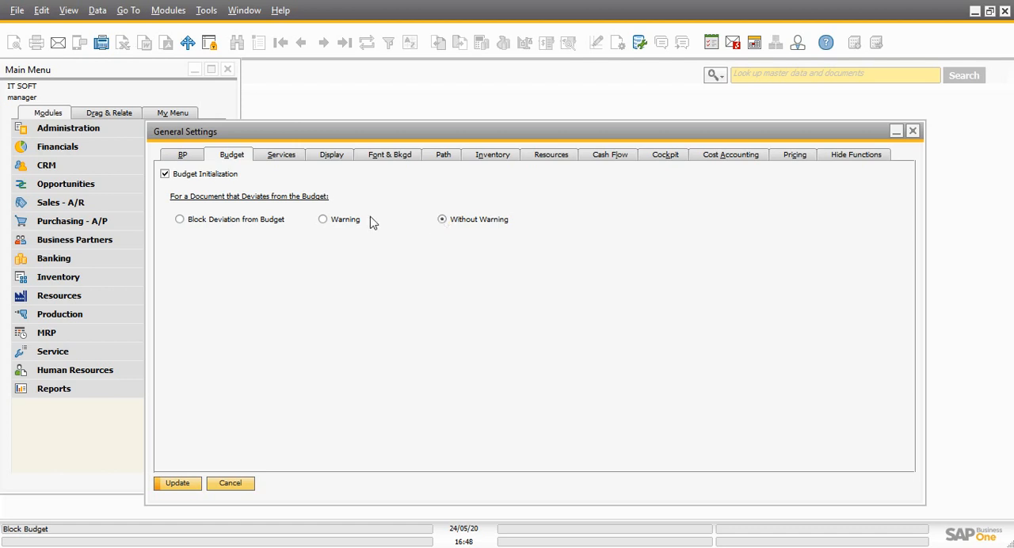
click(324, 221)
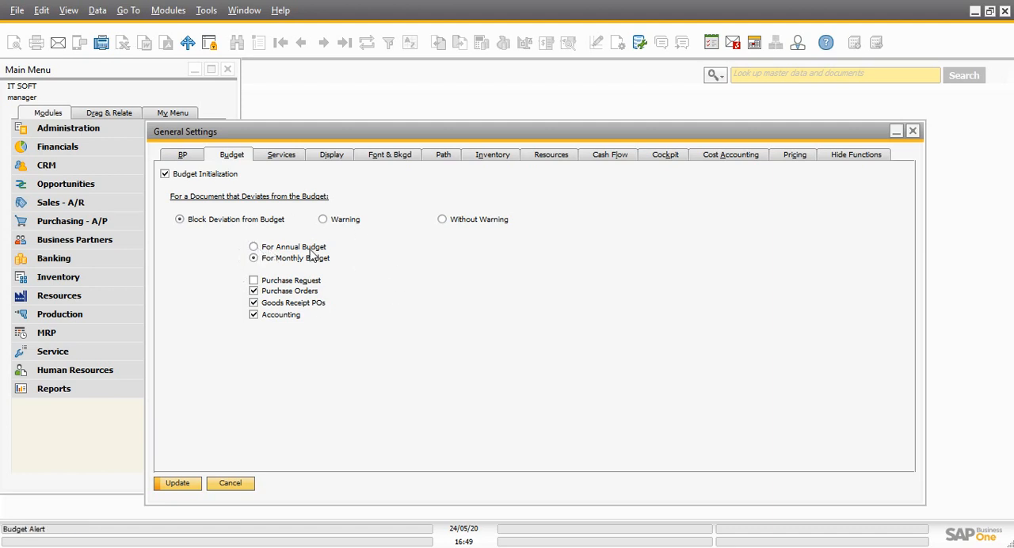
click(177, 484)
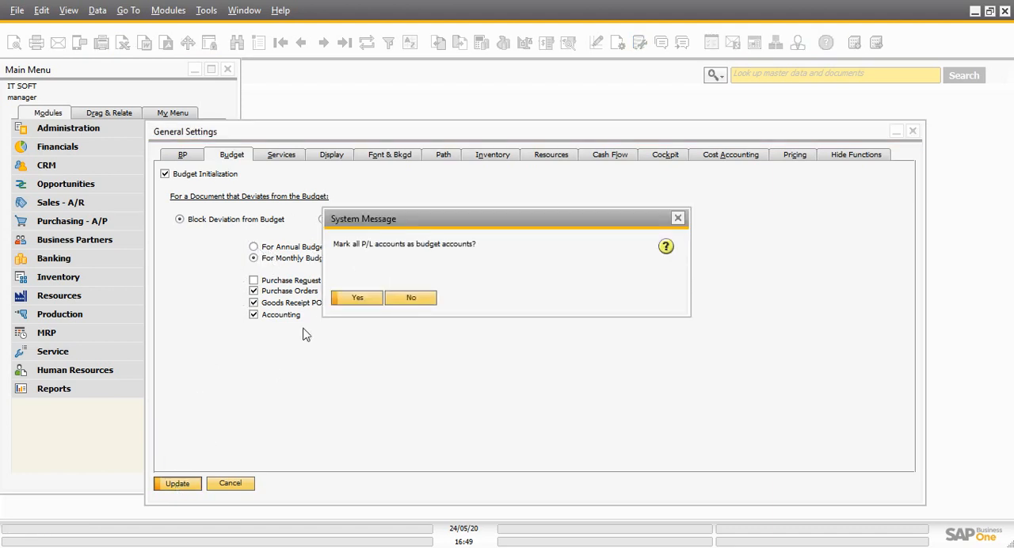
click(358, 299)
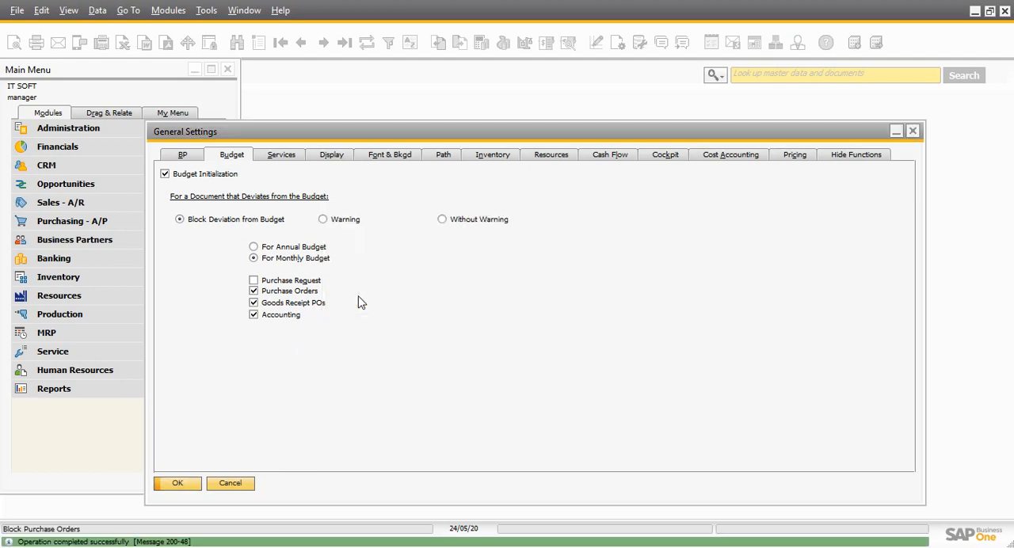
Review the Services settings, and open and close the Messages/Alerts Overview to see where new messages arrive
click(280, 159)
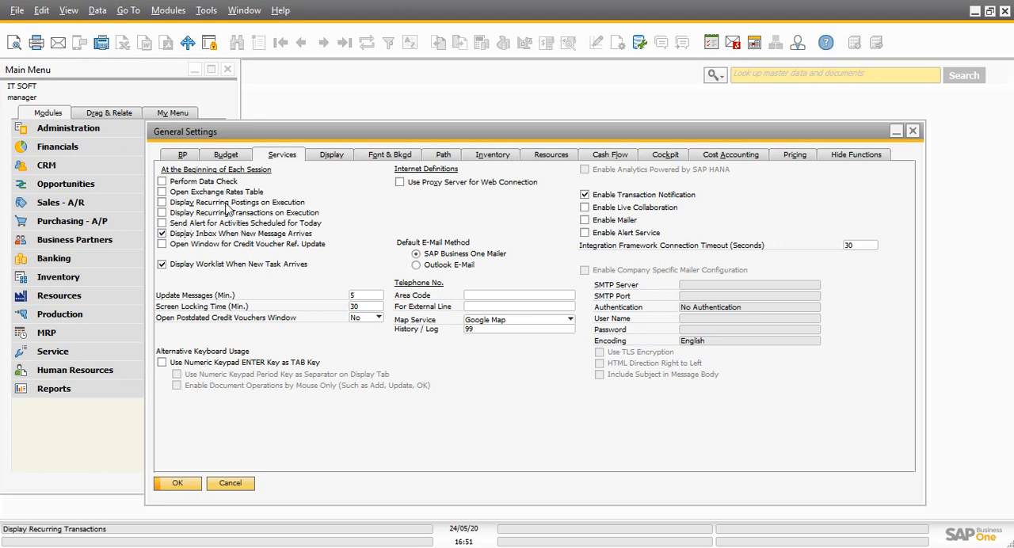
click(732, 44)
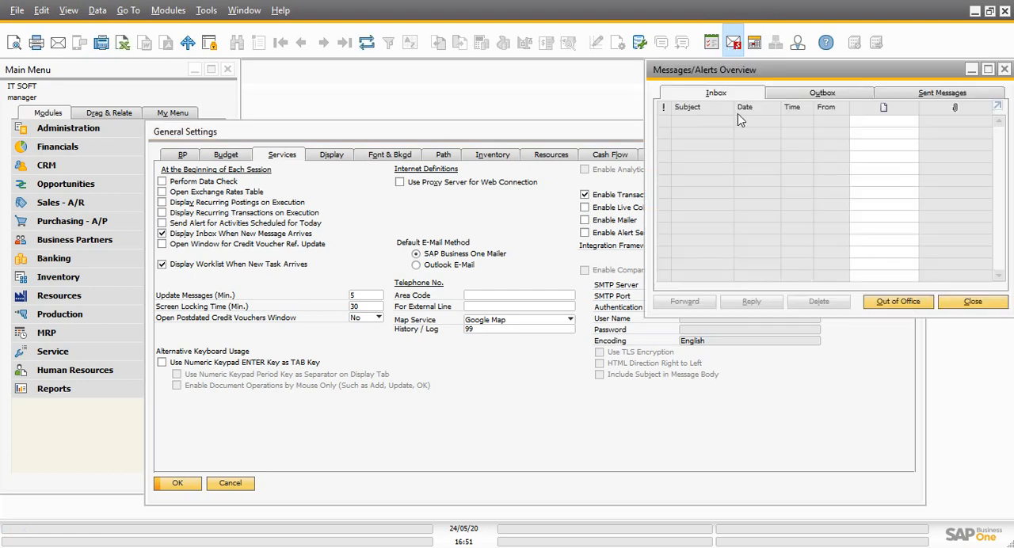
click(1003, 69)
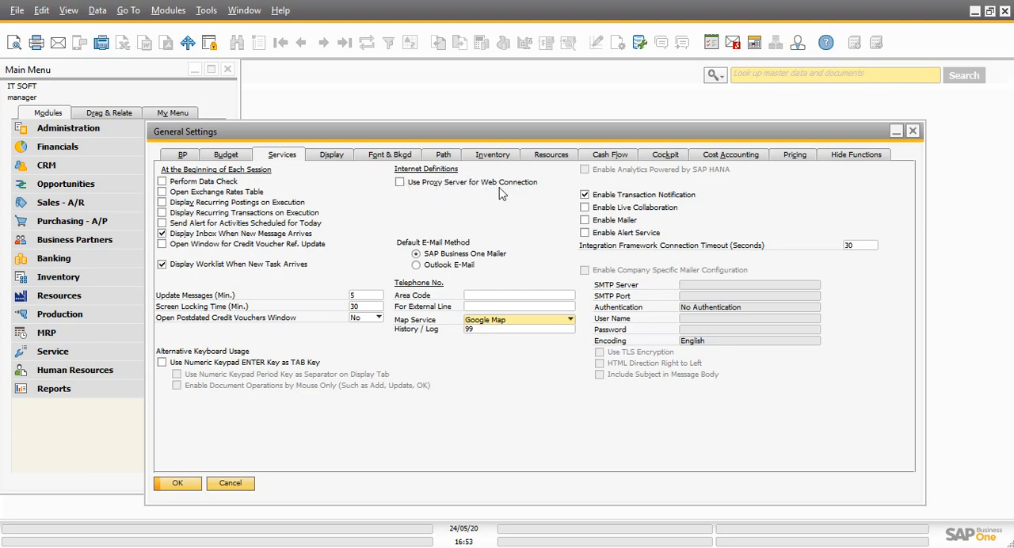
Enable Use Proxy Server for Web Connection to review its Address and Port fields, and turn it back off
click(401, 183)
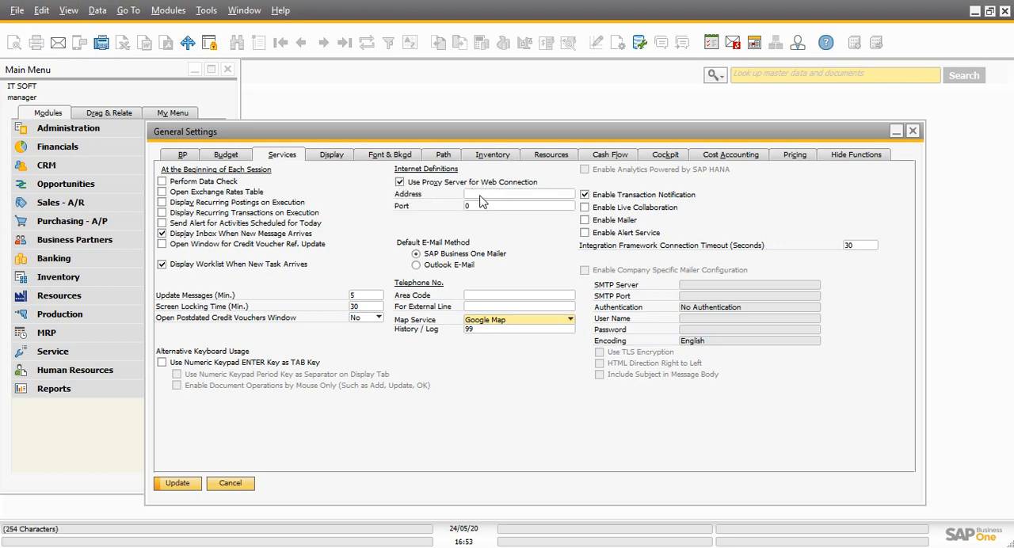
key(Tab)
click(400, 182)
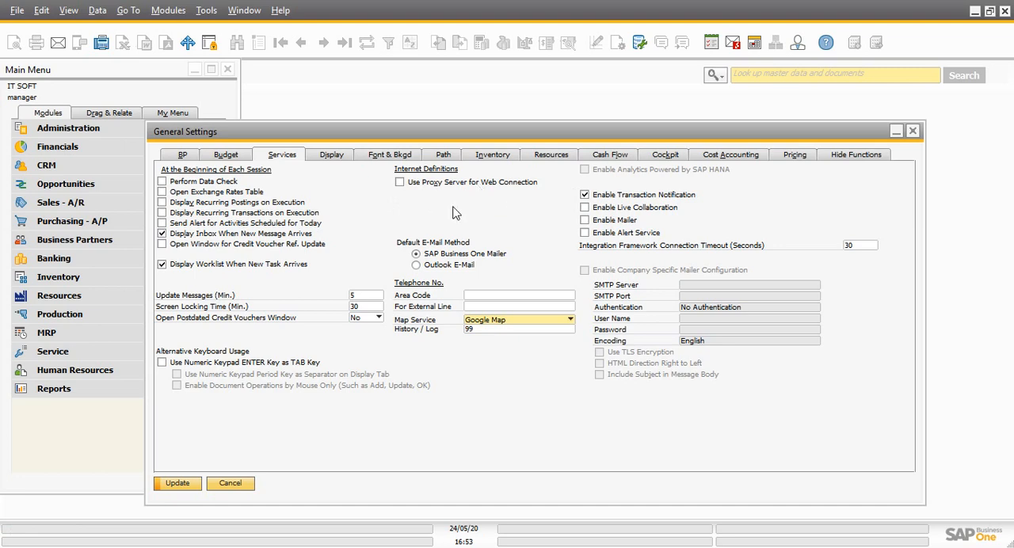
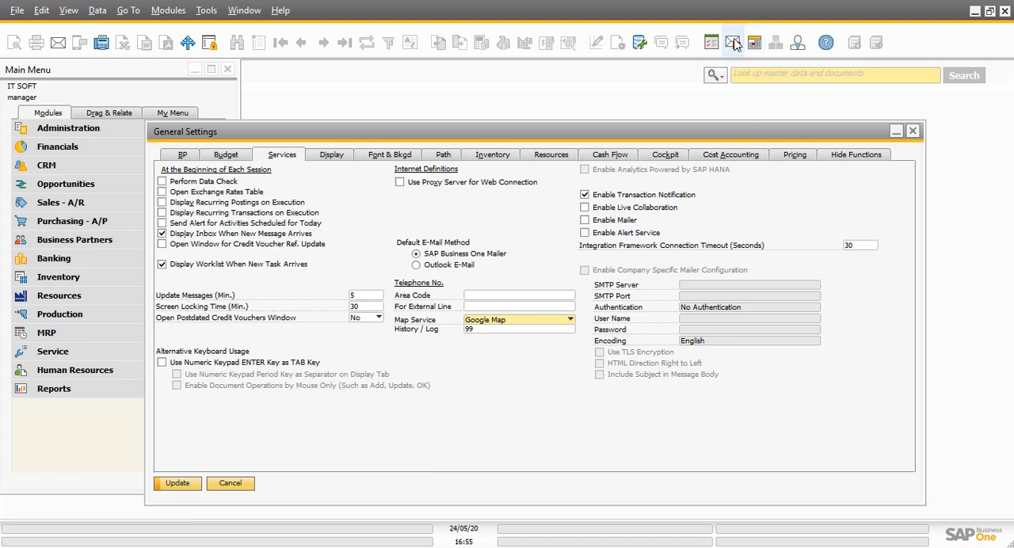
Set the Update Messages interval to 0 minutes and check the Screen Locking Time setting
click(365, 297)
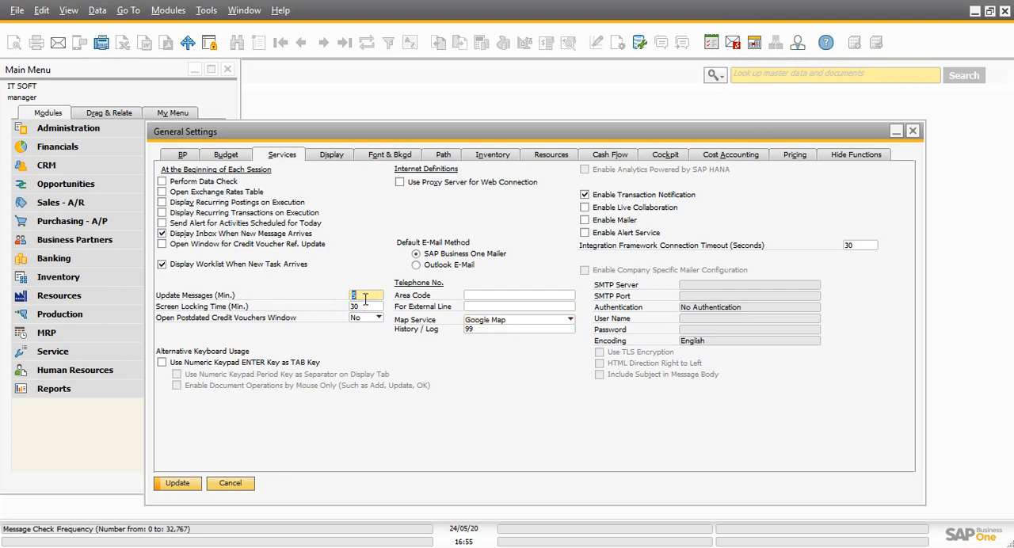
text(0)
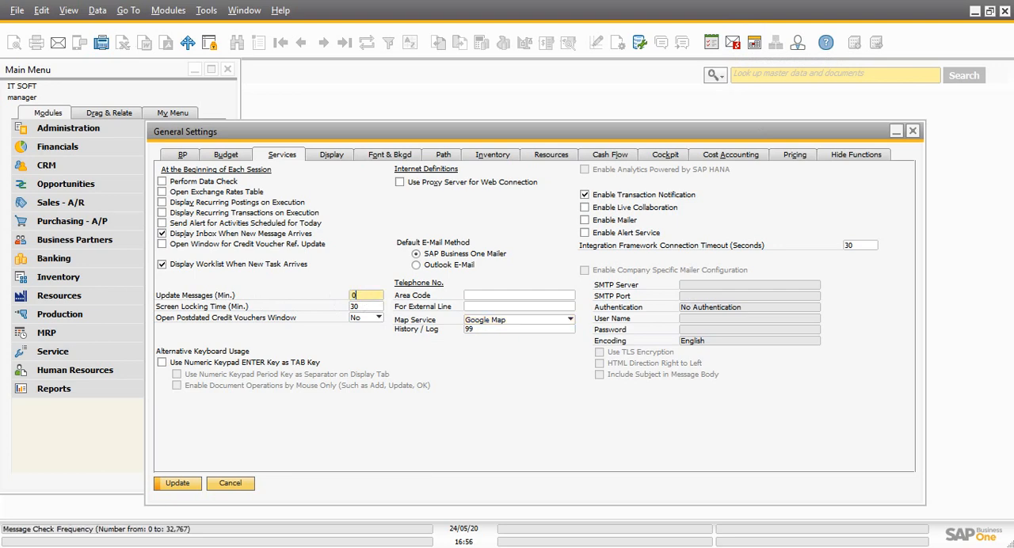
click(366, 306)
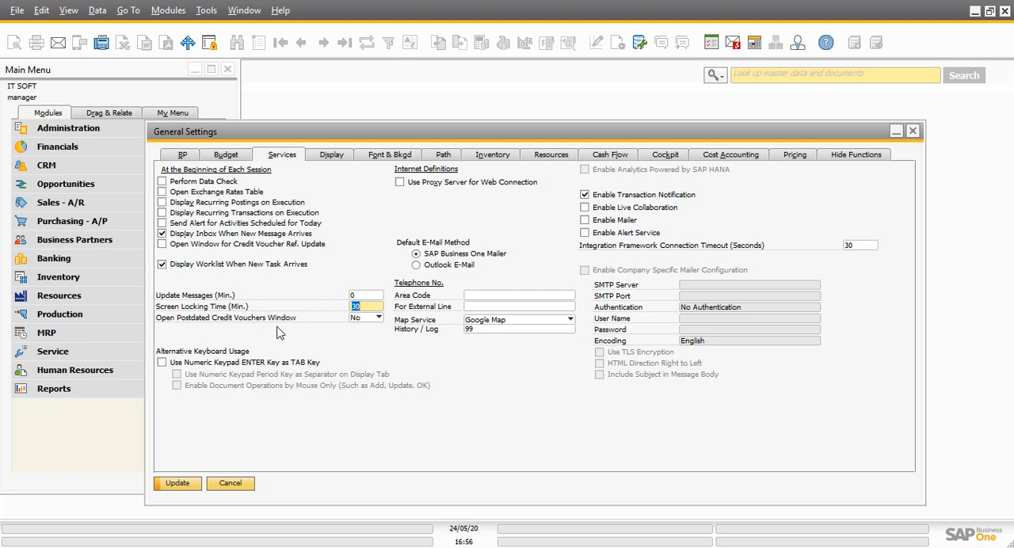
Review the choices for Open Postdated Credit Vouchers Window and Map Service, and check the History / Log setting
click(379, 318)
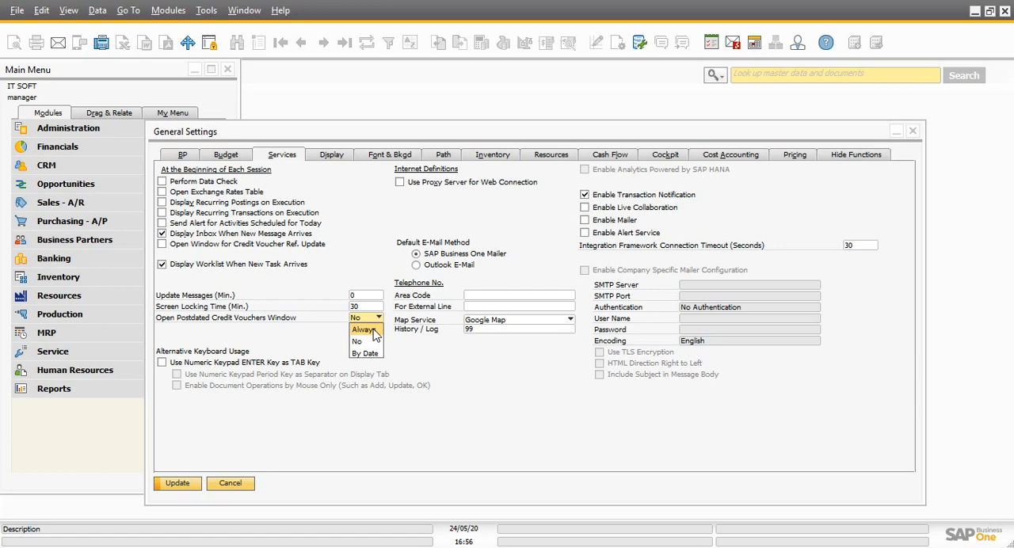
click(446, 365)
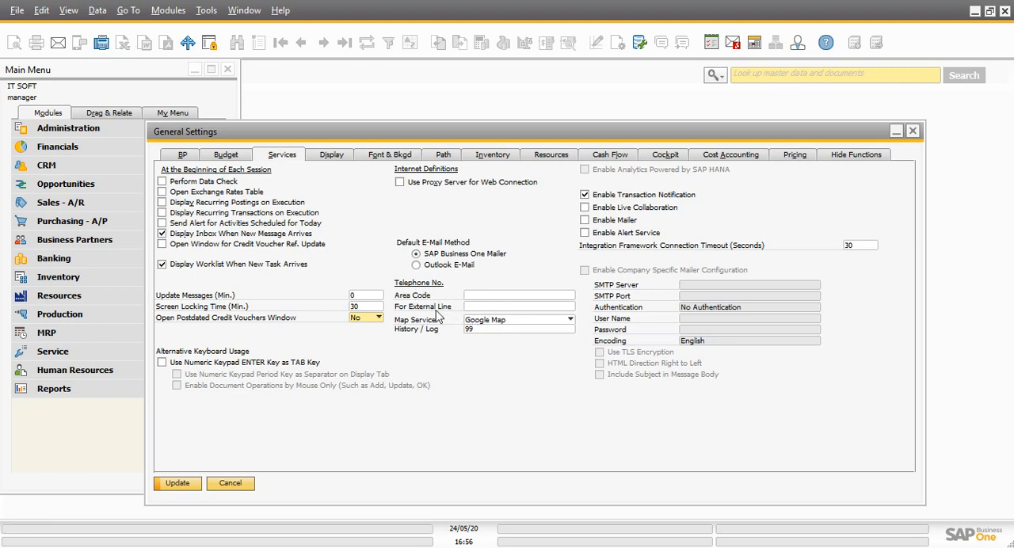
click(515, 322)
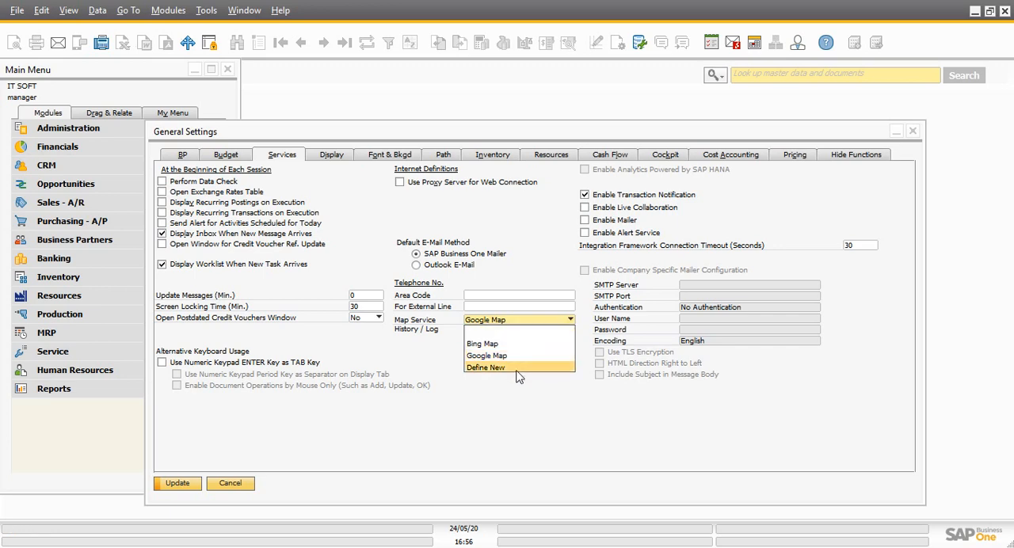
click(441, 377)
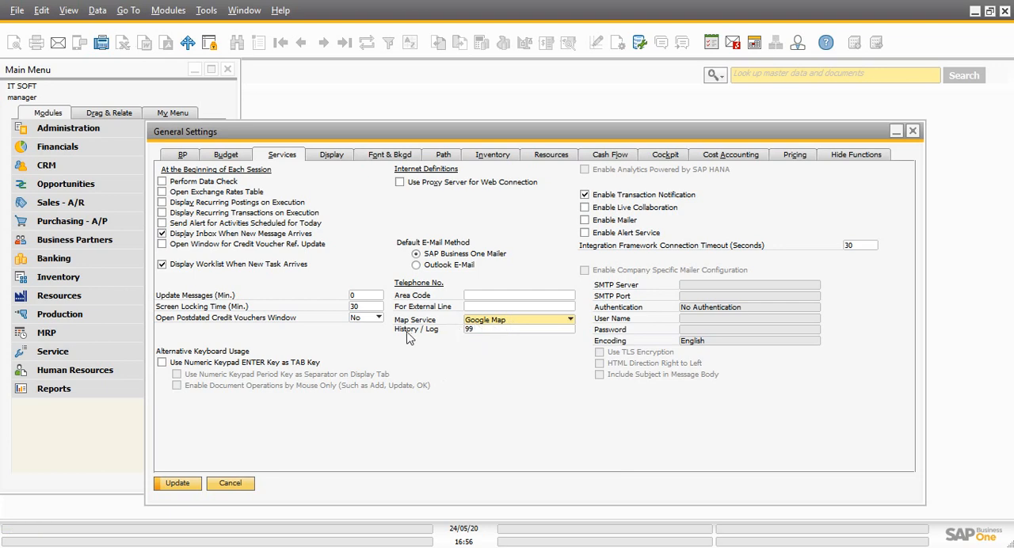
click(488, 331)
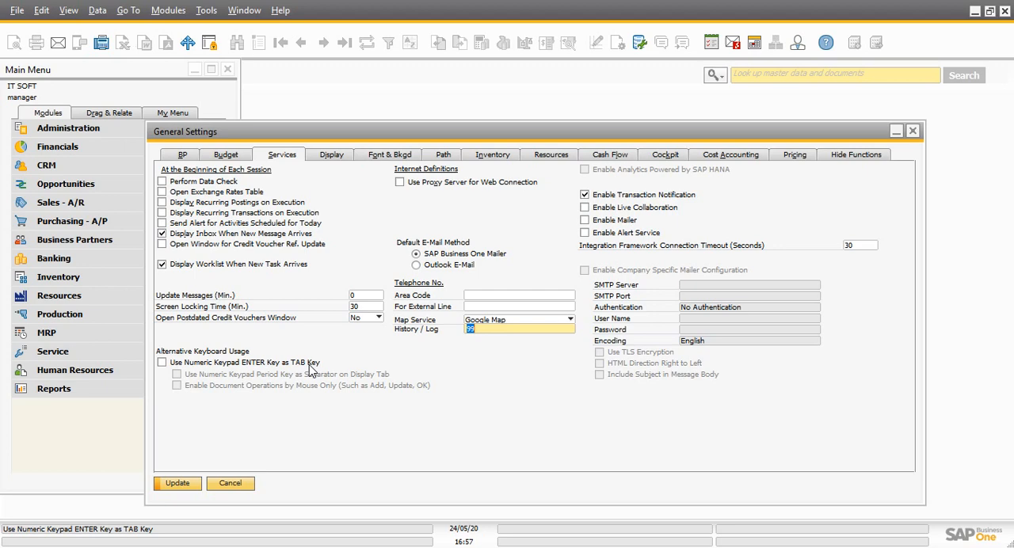
Enable Use Numeric Keypad ENTER Key as TAB Key and save the changes for All Users
click(162, 363)
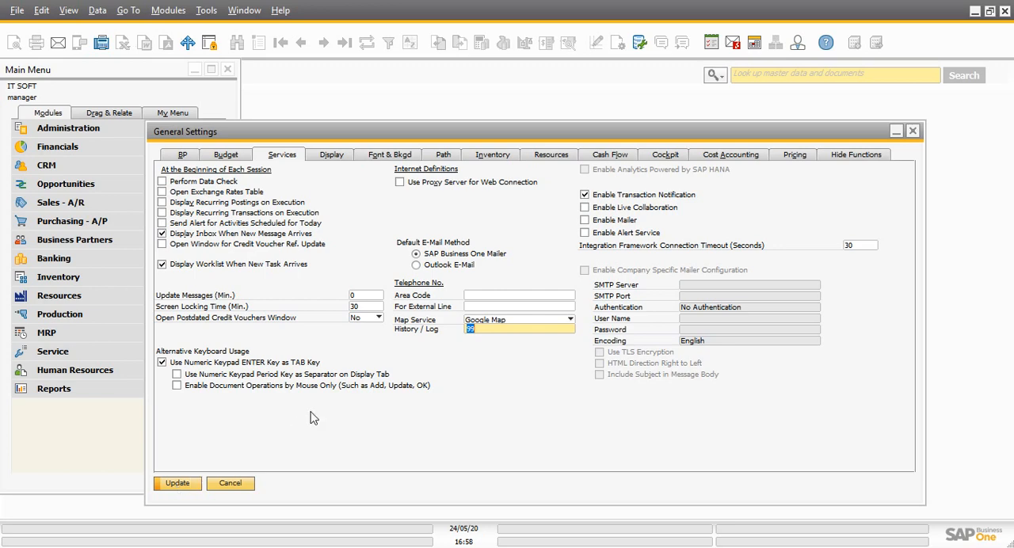
key(Return)
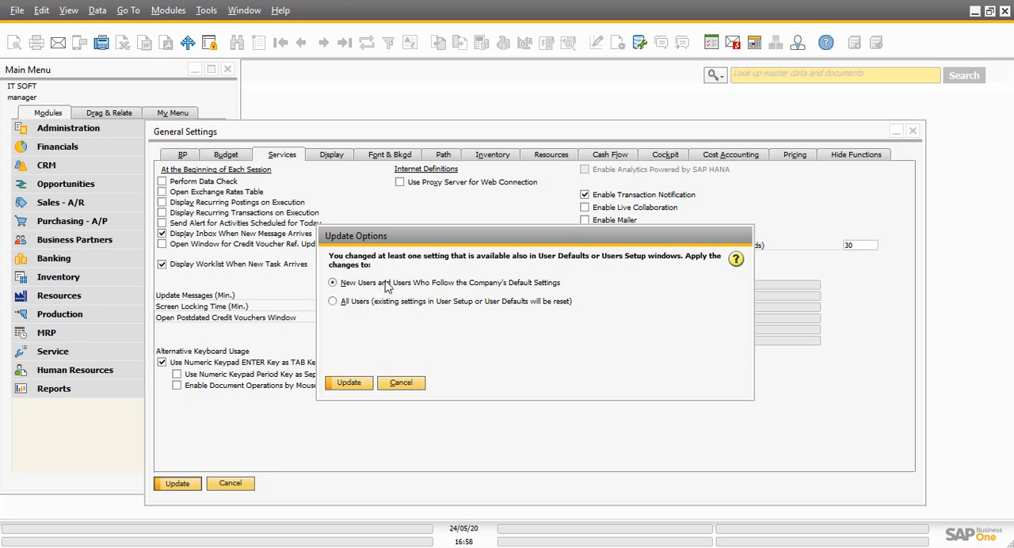
click(333, 301)
key(Return)
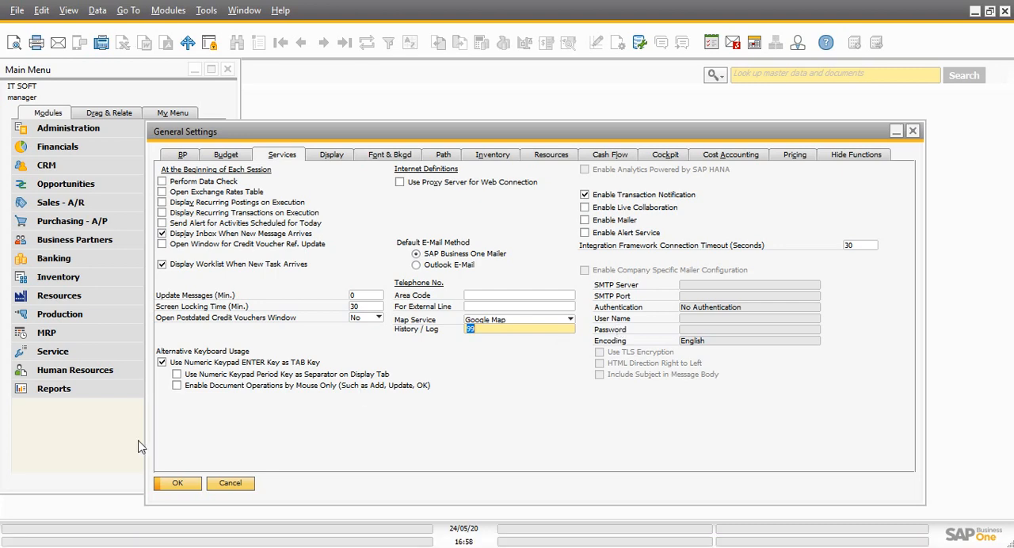
Turn off Use Numeric Keypad ENTER Key as TAB Key and save for New Users and Users Who Follow the Company's Default Settings
click(162, 363)
click(177, 484)
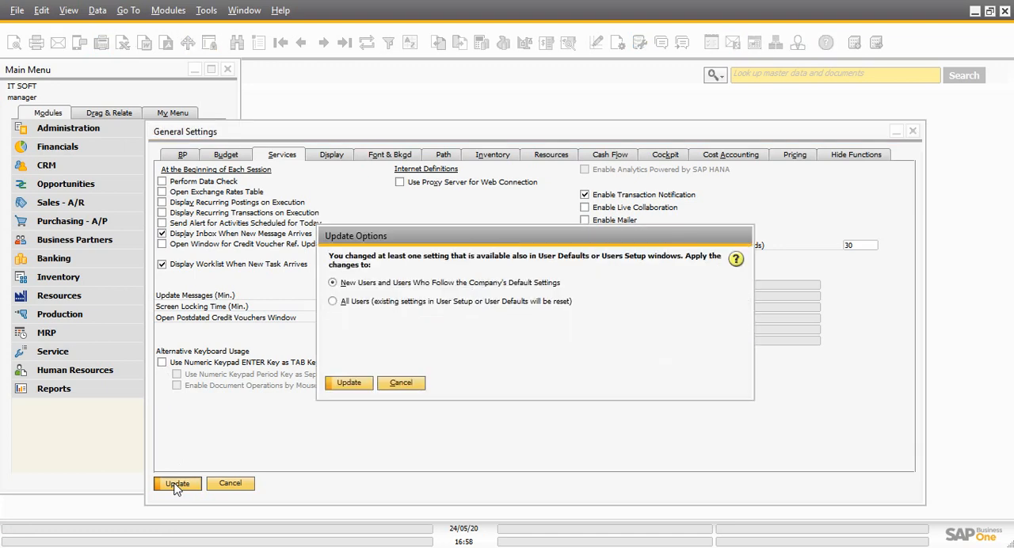
click(353, 384)
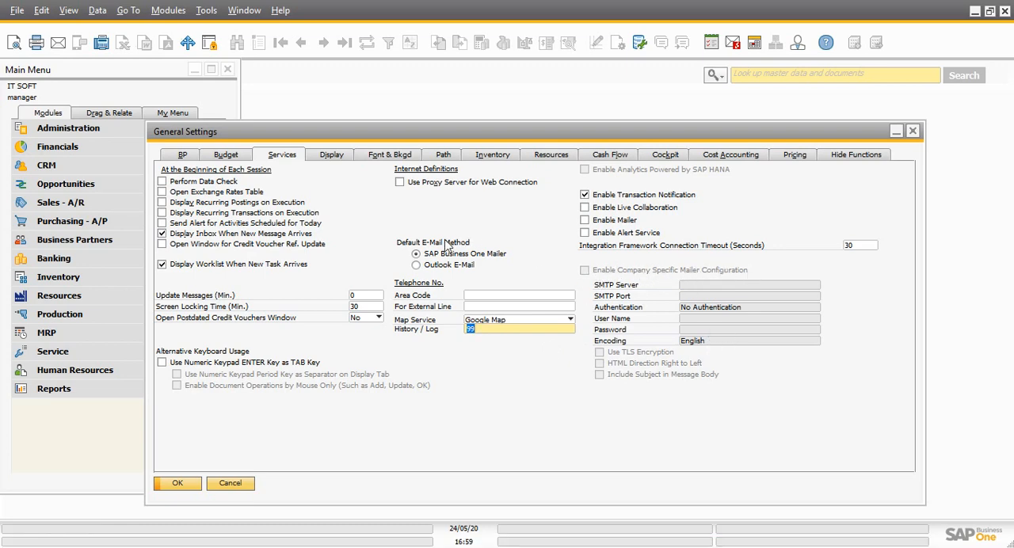
Enable Mailer and Company Specific Mailer Configuration to review the SMTP fields, turn Mailer off, and save the settings
click(586, 222)
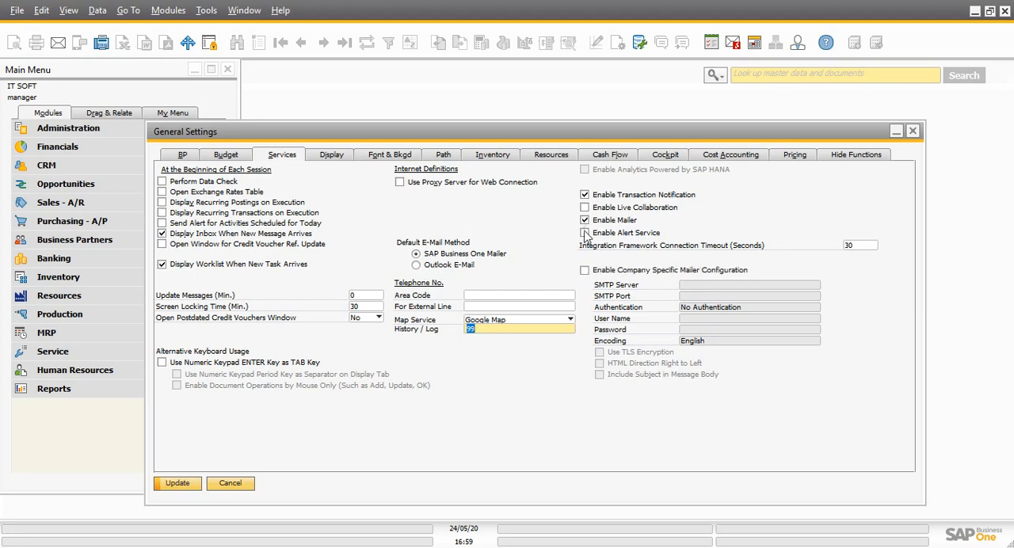
click(584, 271)
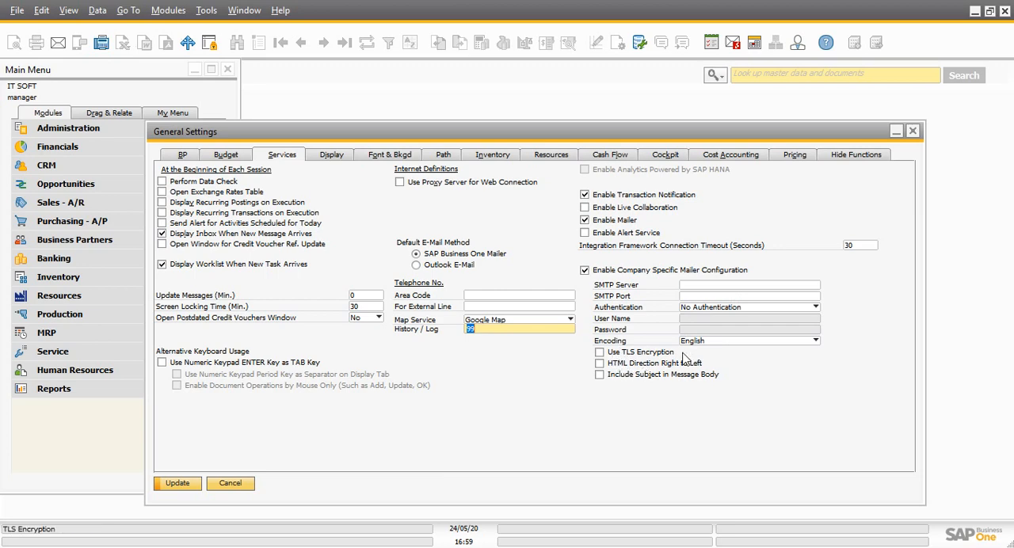
click(587, 223)
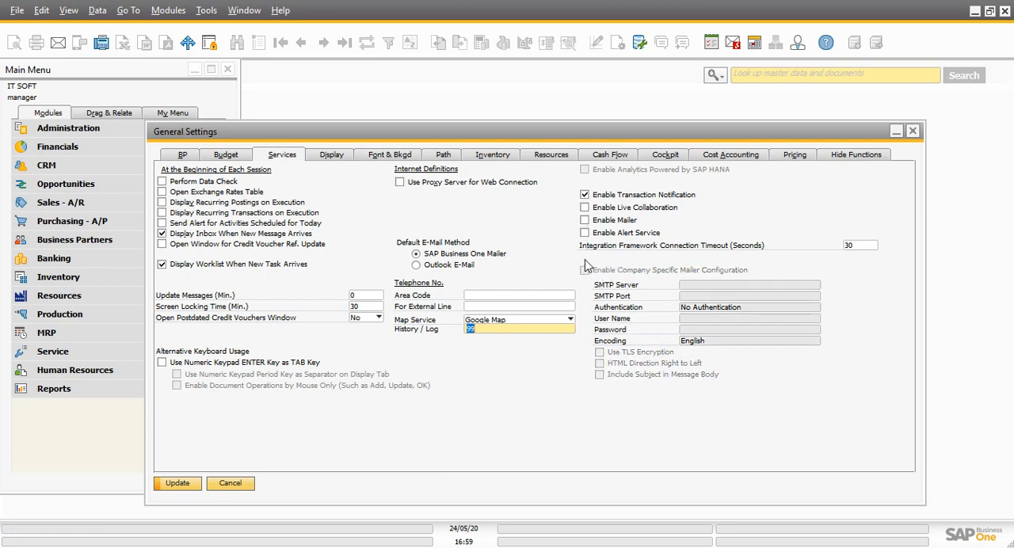
click(175, 484)
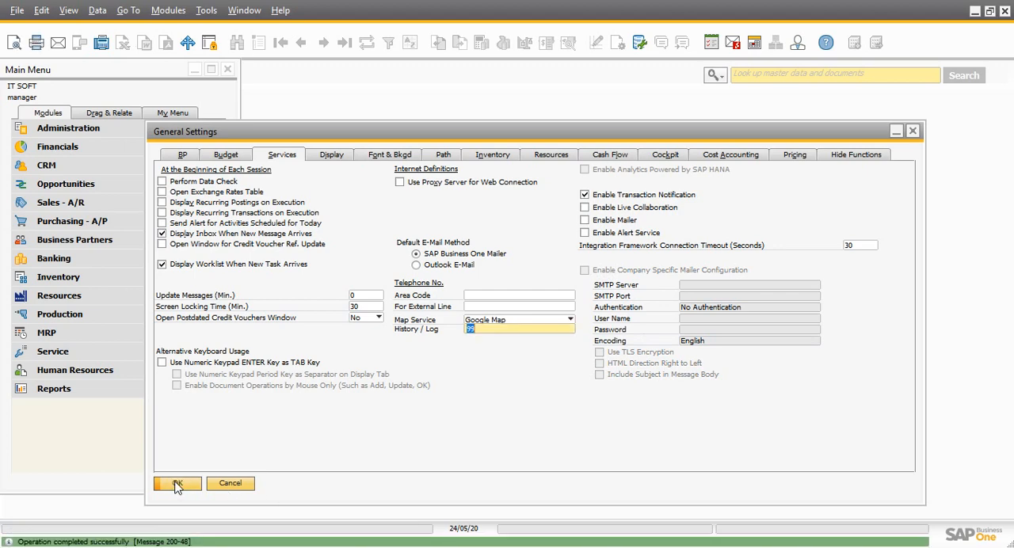
Review the Display settings, including Ext. Image Processing, the number of rows in list windows, Default UI Template and decimal places
click(331, 159)
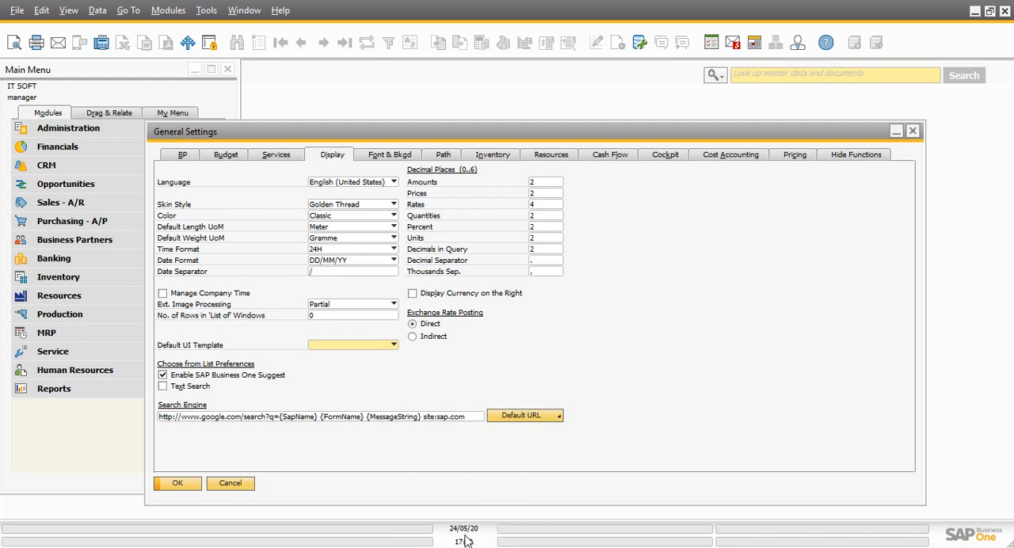
click(367, 310)
click(366, 309)
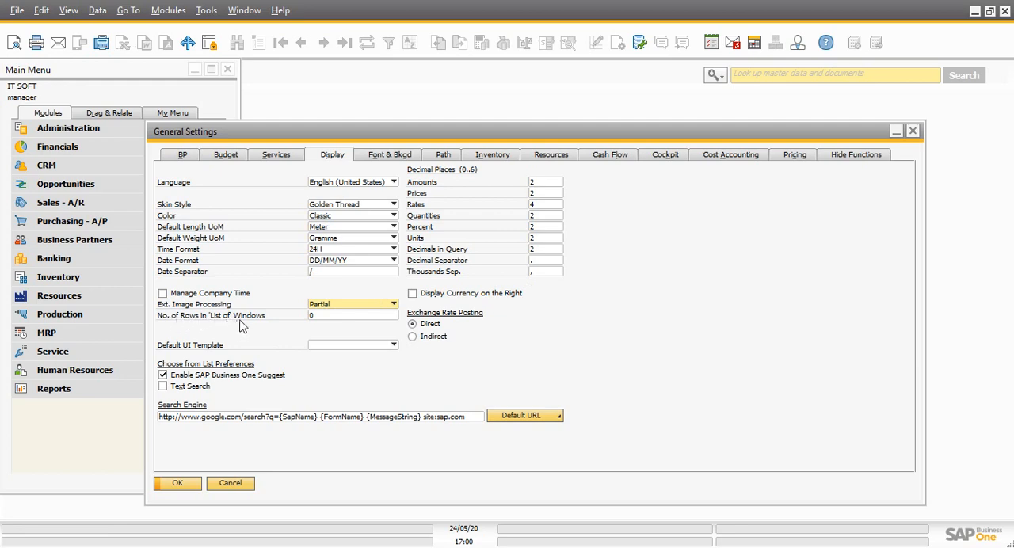
click(325, 315)
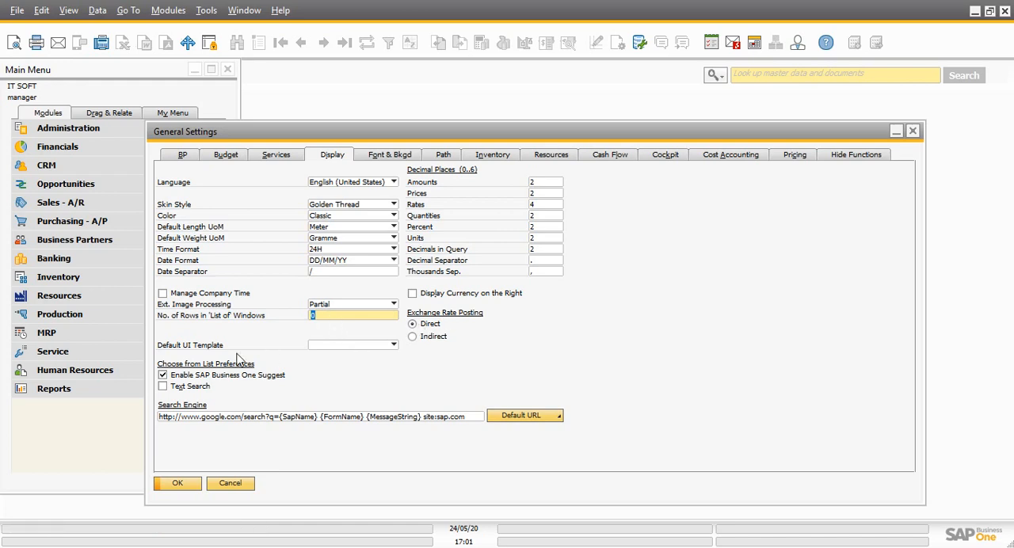
click(338, 349)
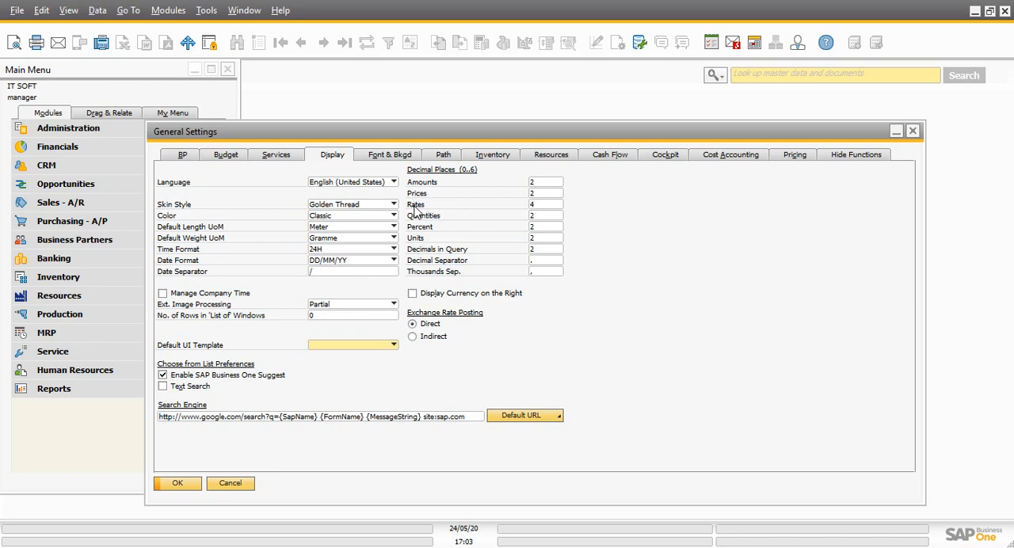
key(ctrl)
click(537, 238)
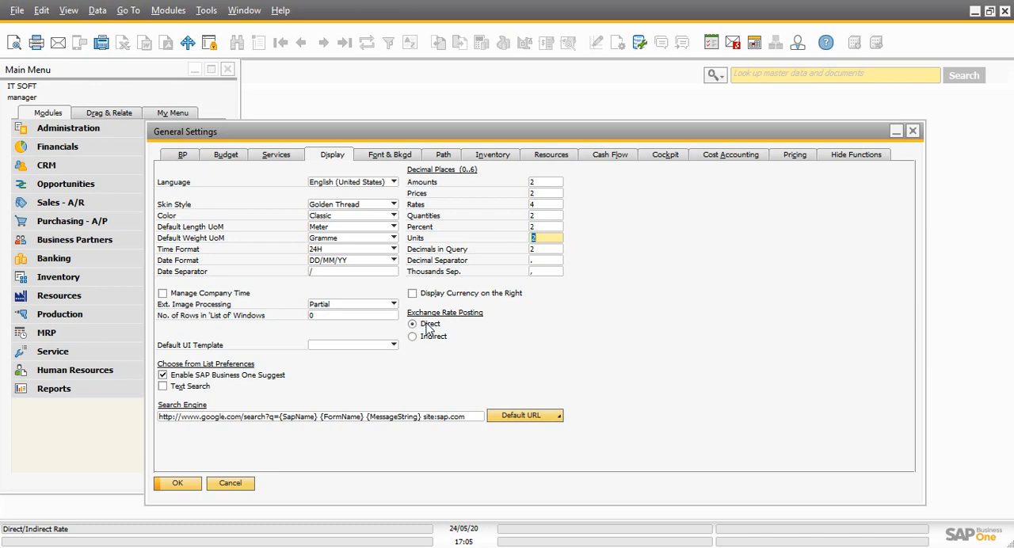
Review the available fonts, font sizes and Image Display options in the font and background settings
click(384, 162)
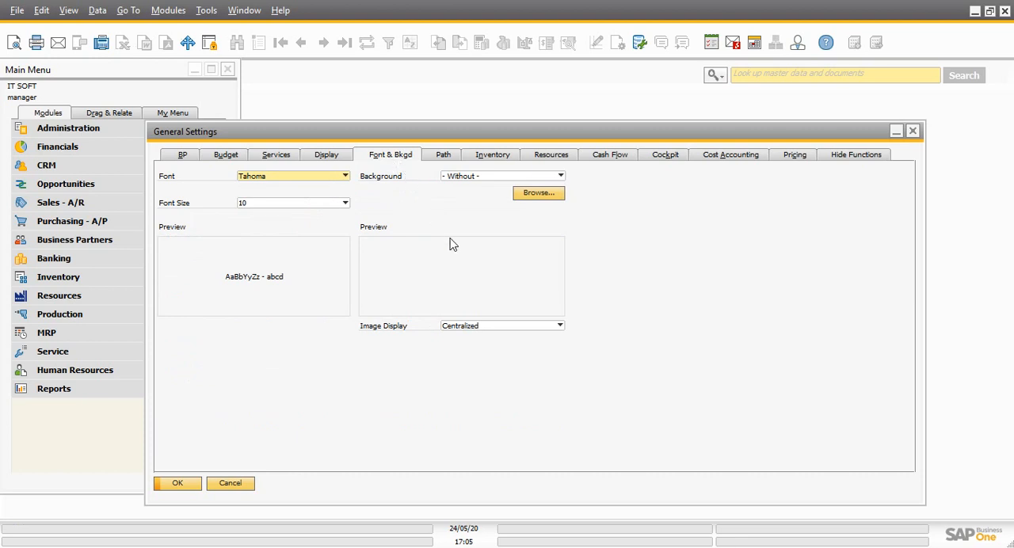
click(290, 184)
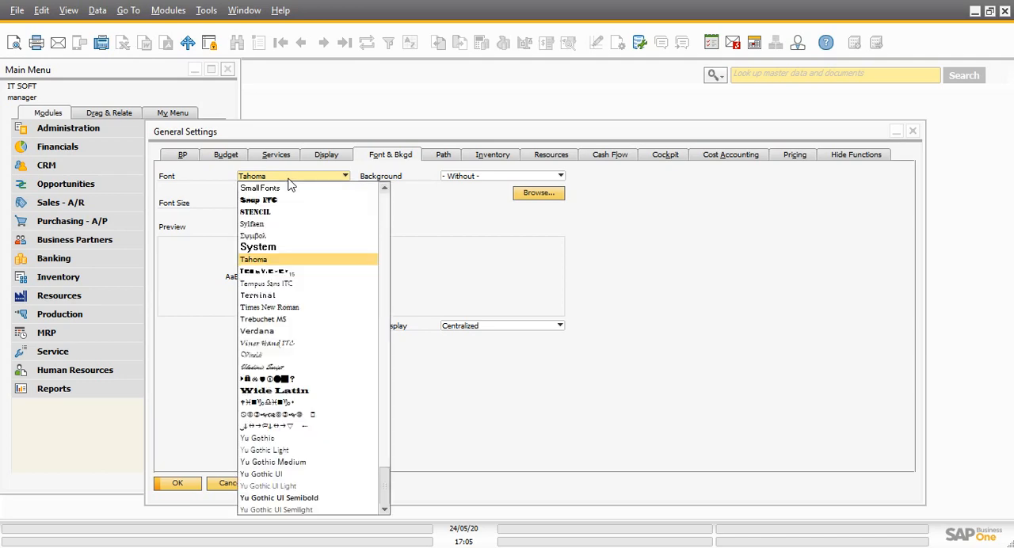
drag(386, 479, 389, 208)
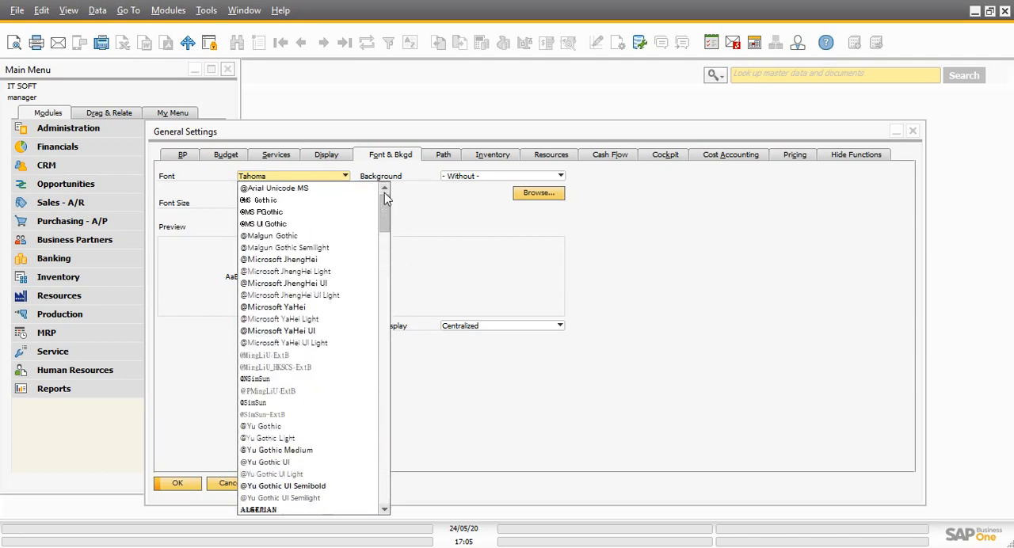
click(458, 218)
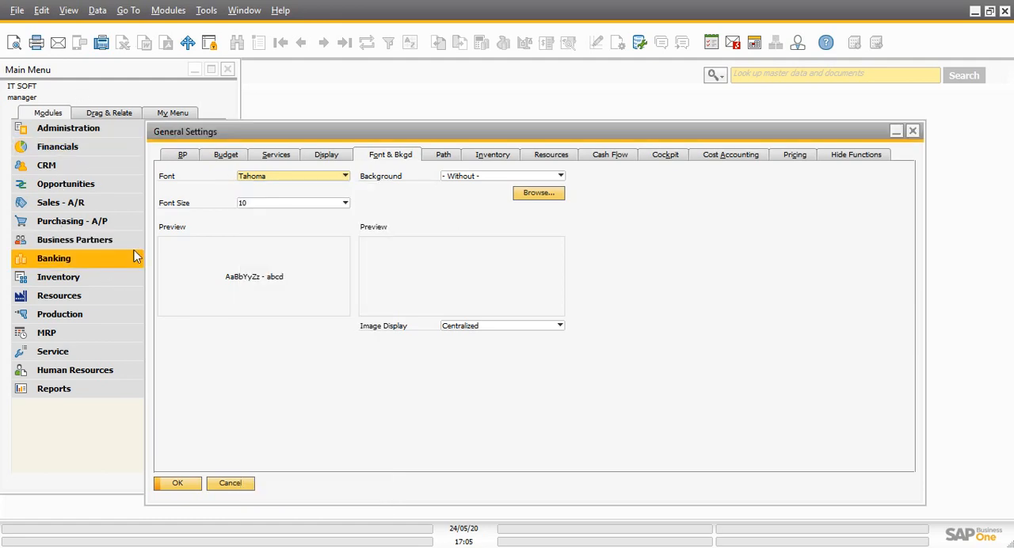
click(307, 210)
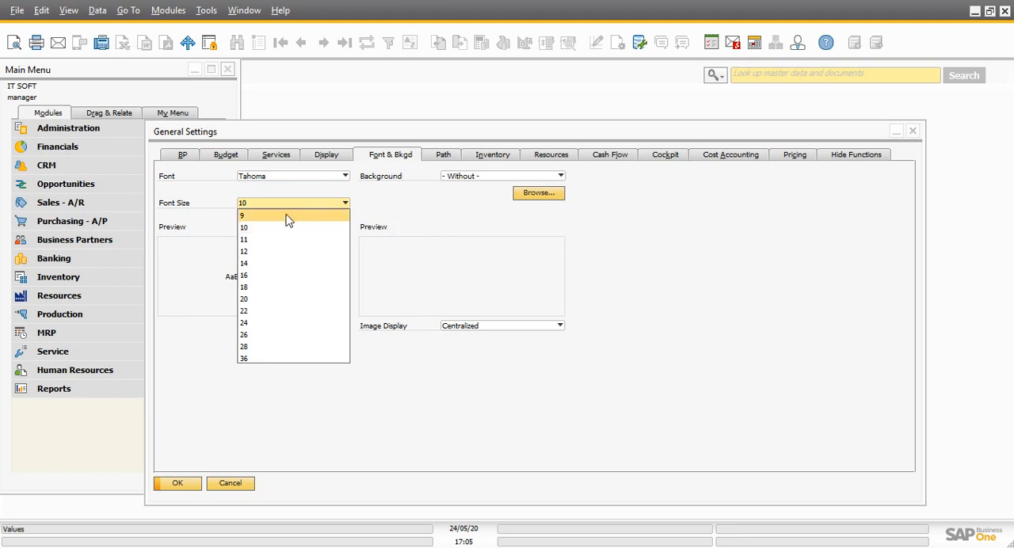
click(416, 216)
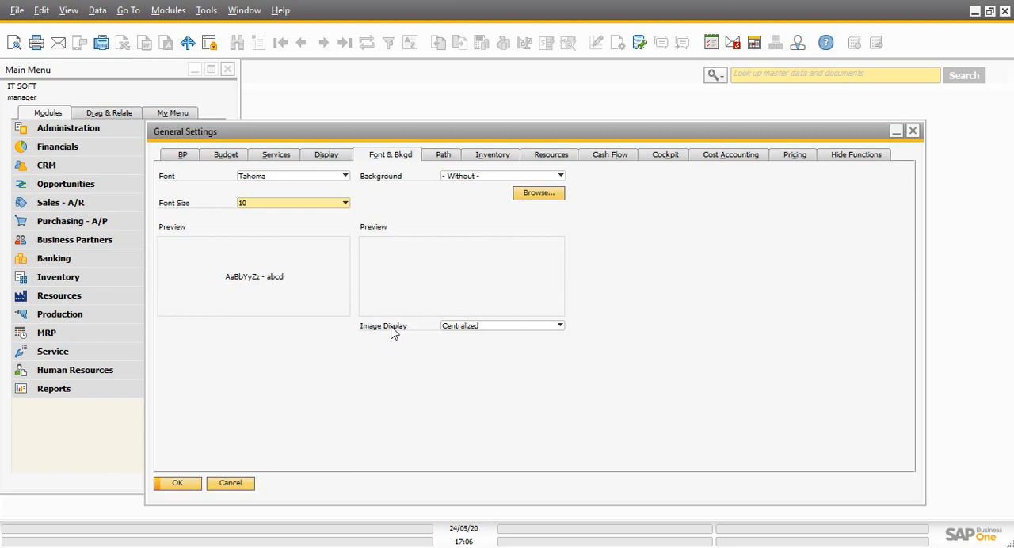
click(489, 331)
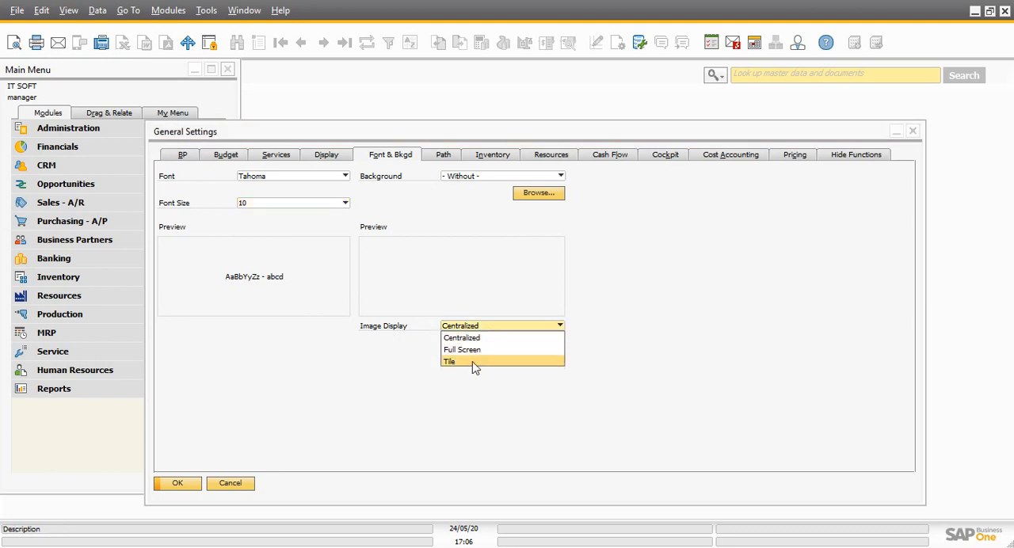
click(660, 326)
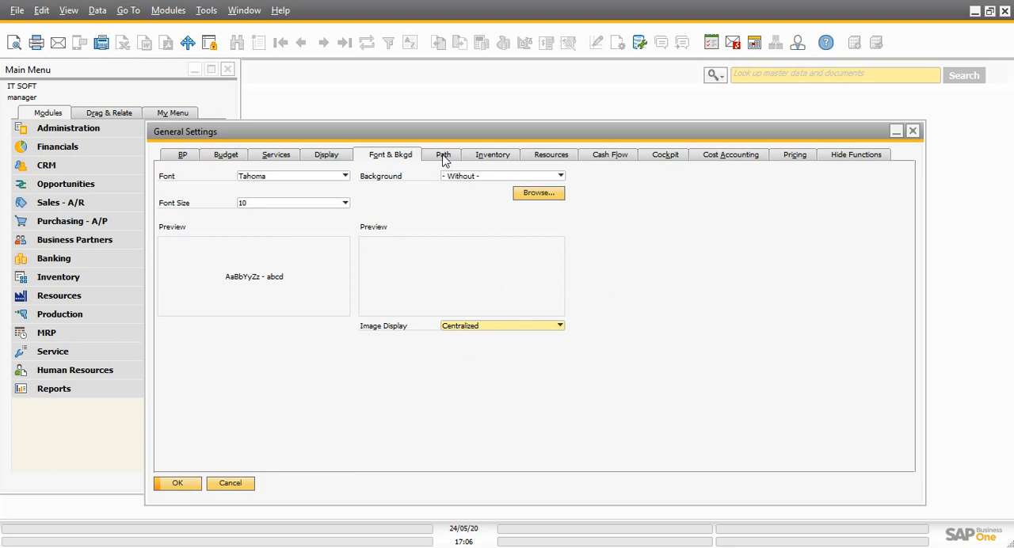
Preview the 256COLOR2d.BMP background, switch Image Display to Full Screen and to Tile, and restore the background to Without
click(481, 177)
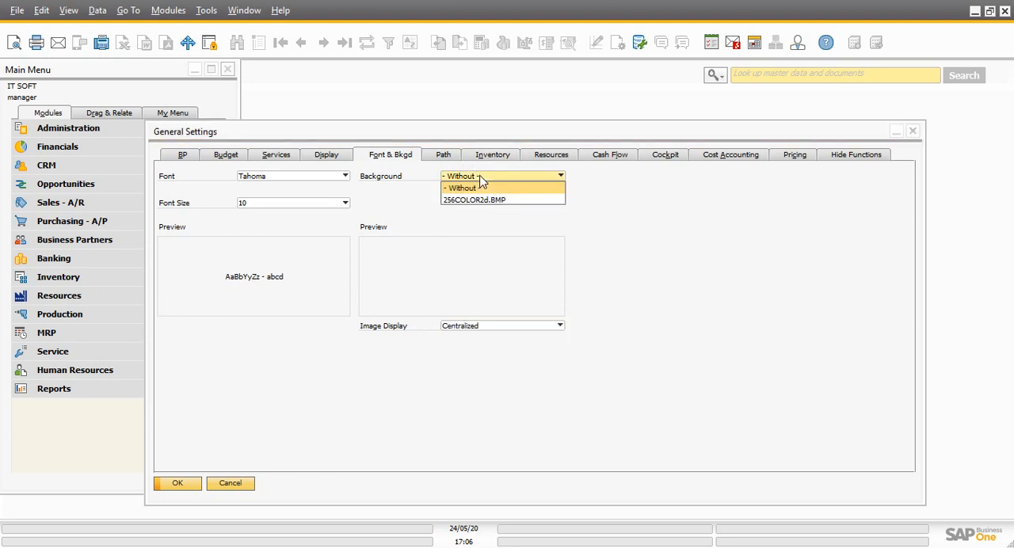
click(505, 201)
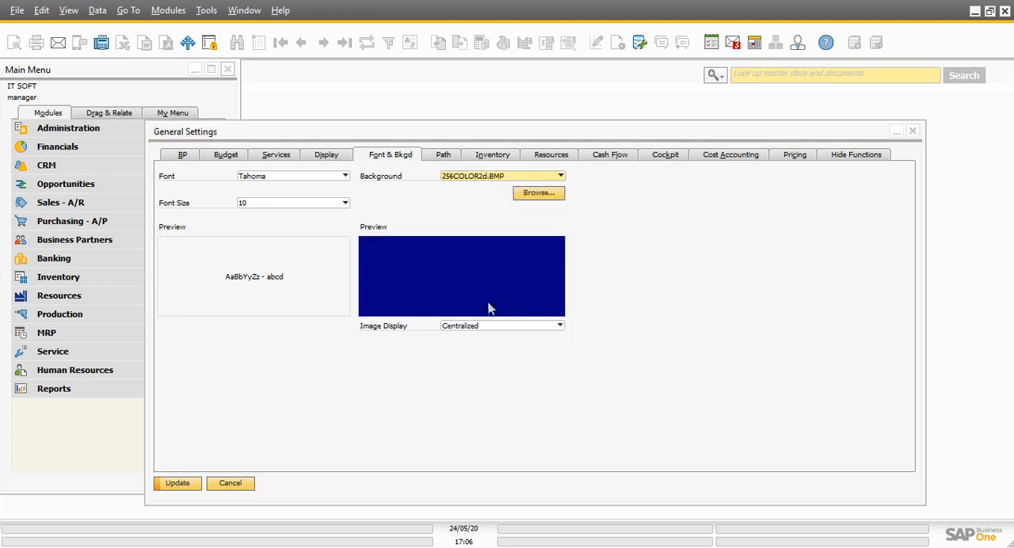
click(505, 332)
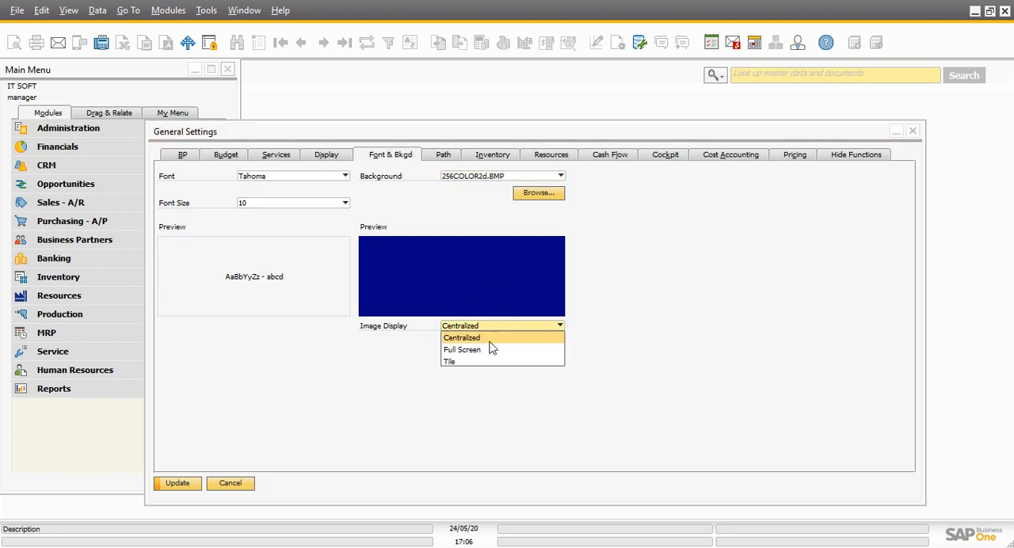
click(482, 348)
click(477, 330)
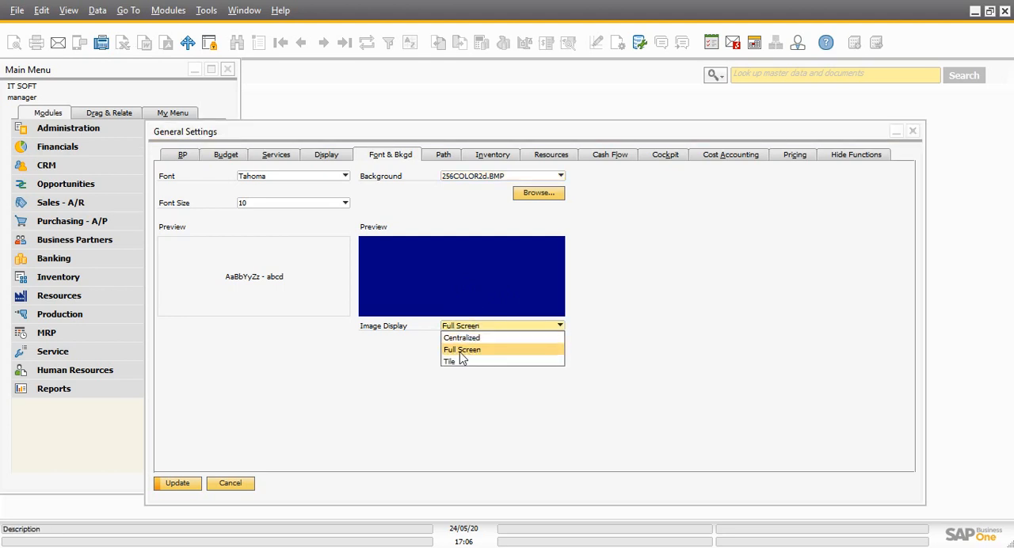
click(458, 362)
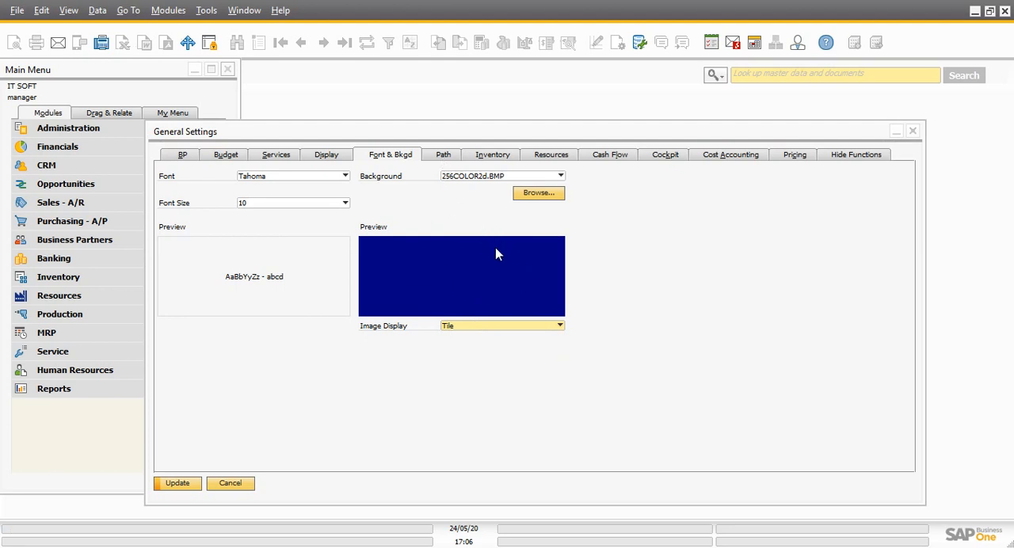
click(475, 177)
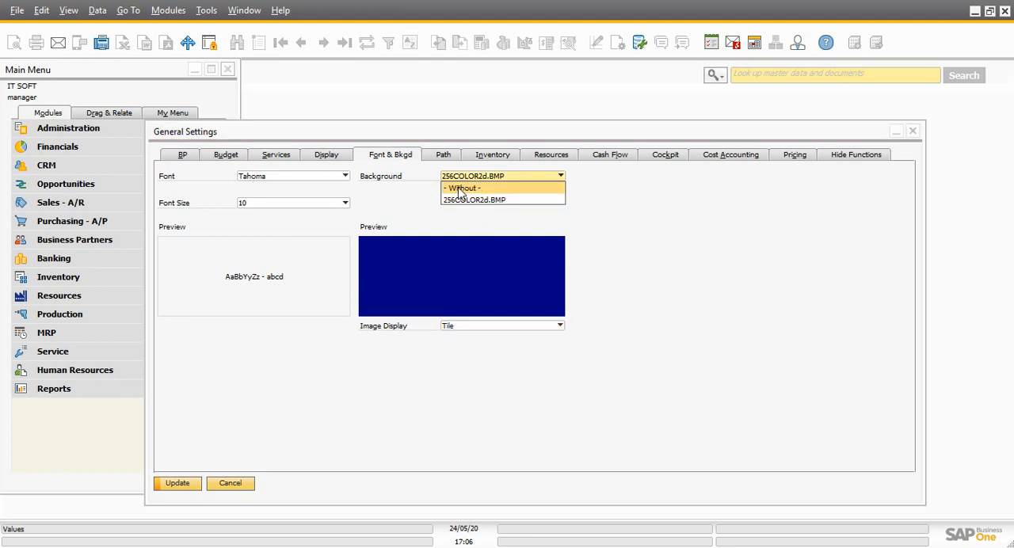
click(461, 187)
Review the Path folder settings and the inventory Planning settings, including the available forecast Consumption Method options
click(437, 156)
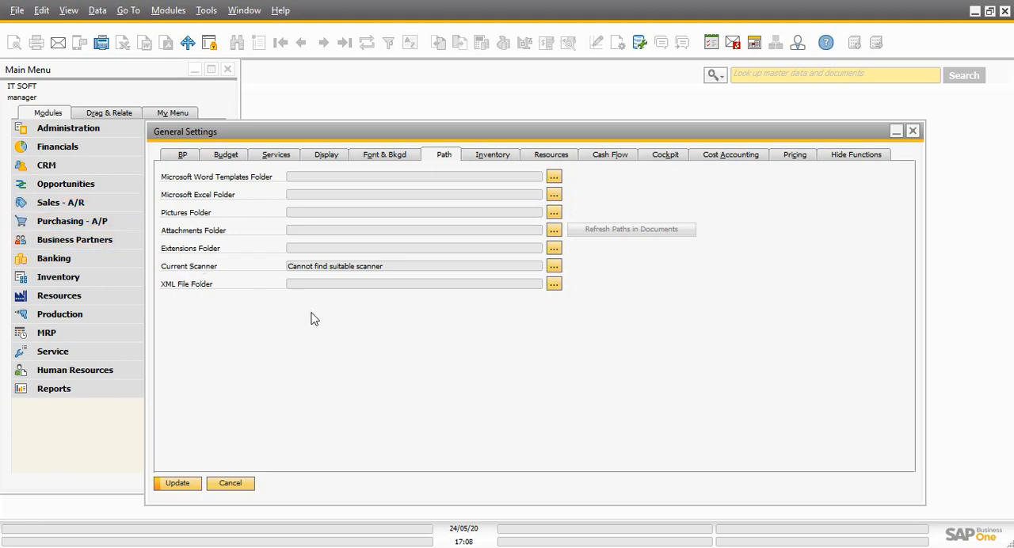
click(492, 155)
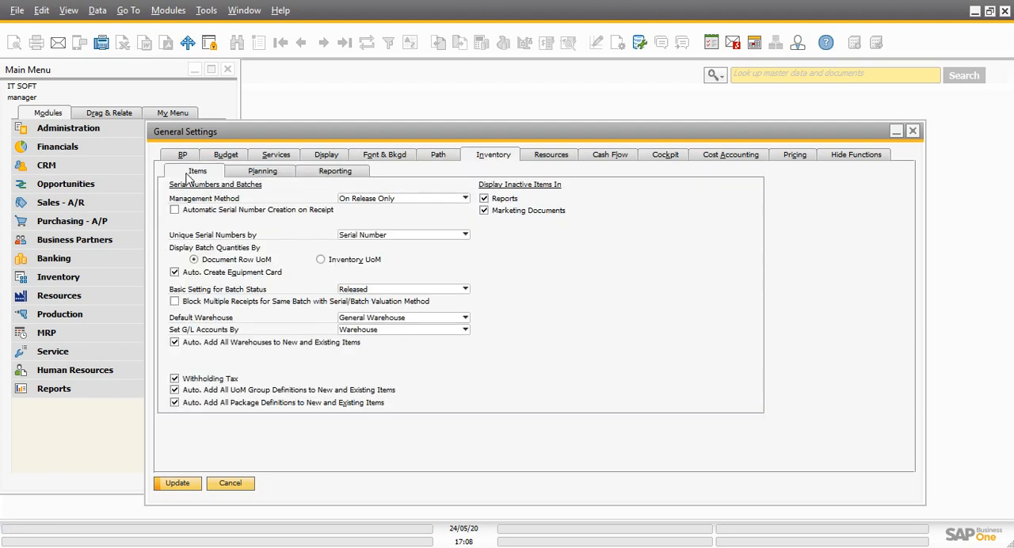
click(267, 176)
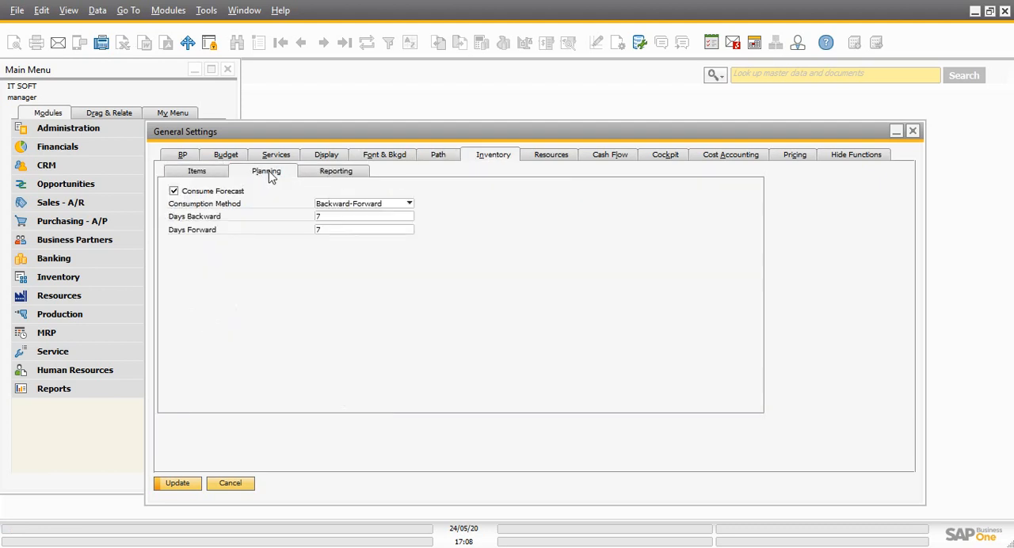
click(333, 176)
click(276, 176)
click(354, 208)
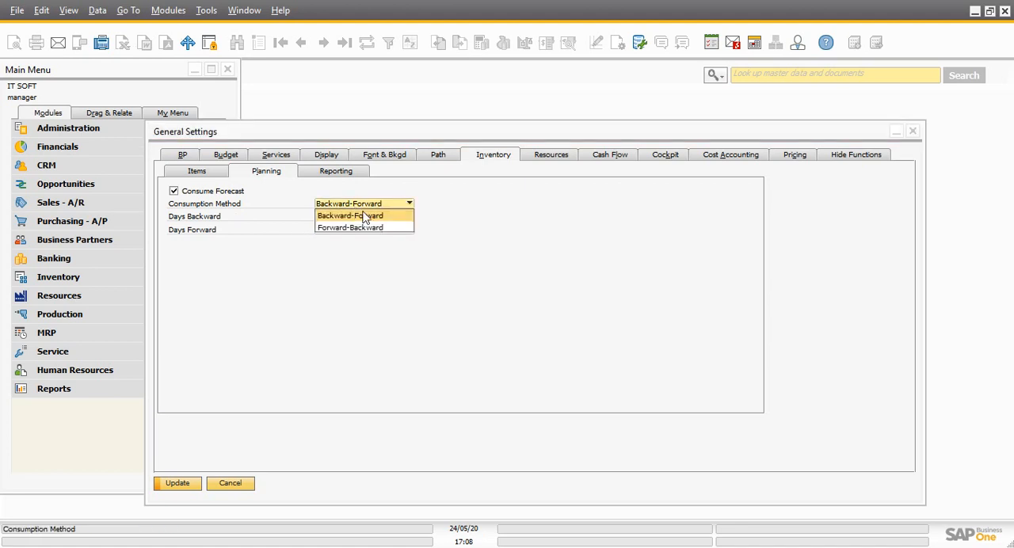
click(328, 270)
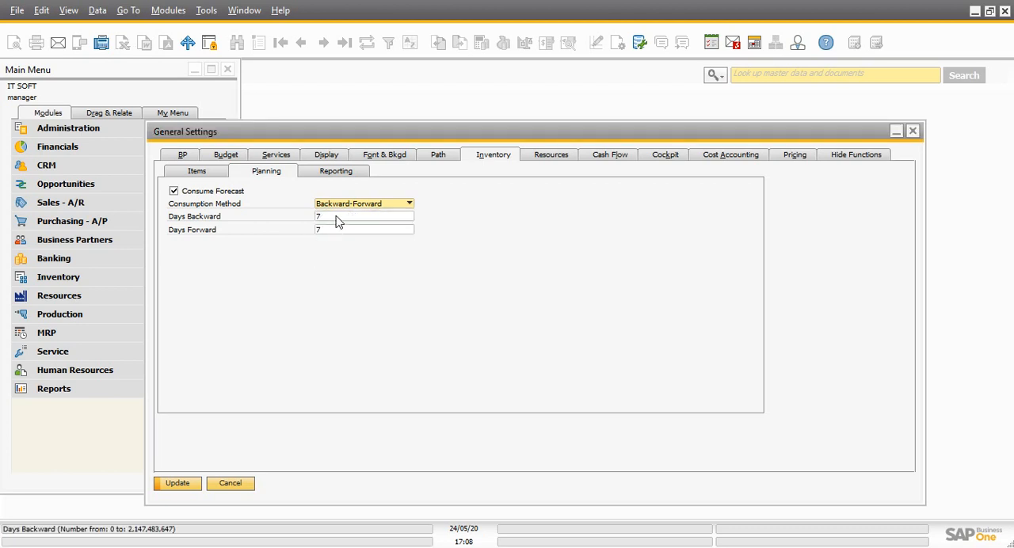
Review the Management Method and Unique Serial Numbers by options in the inventory item settings
click(218, 178)
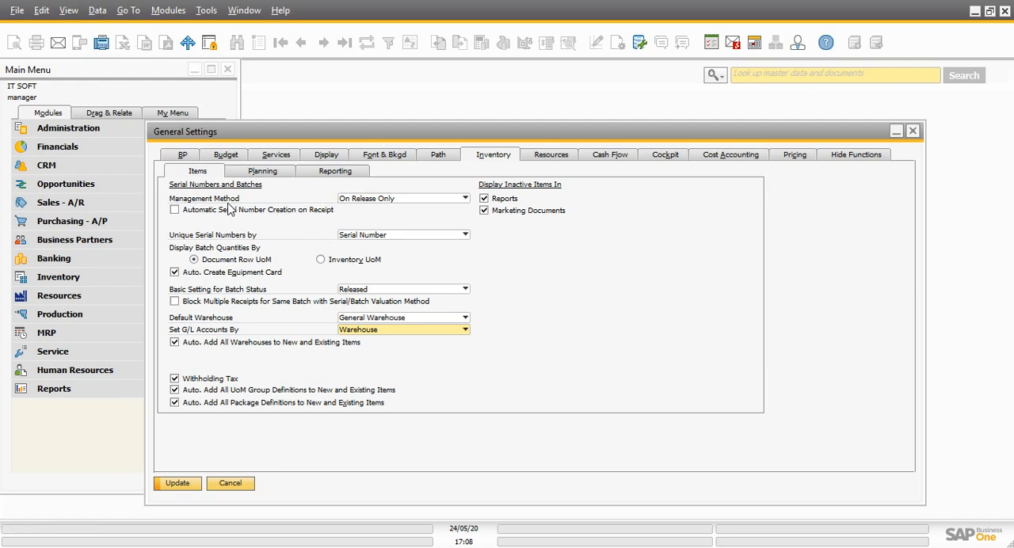
click(417, 203)
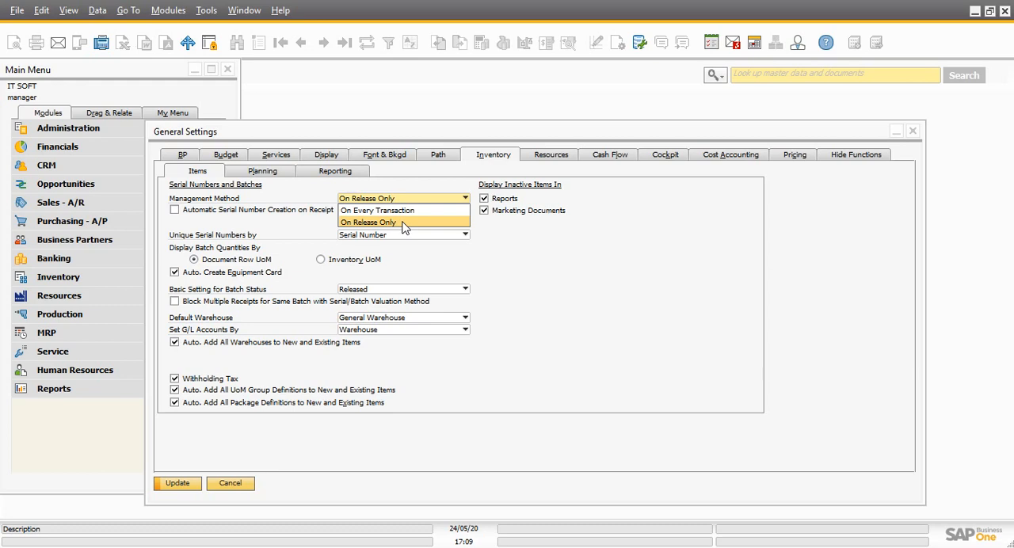
click(533, 261)
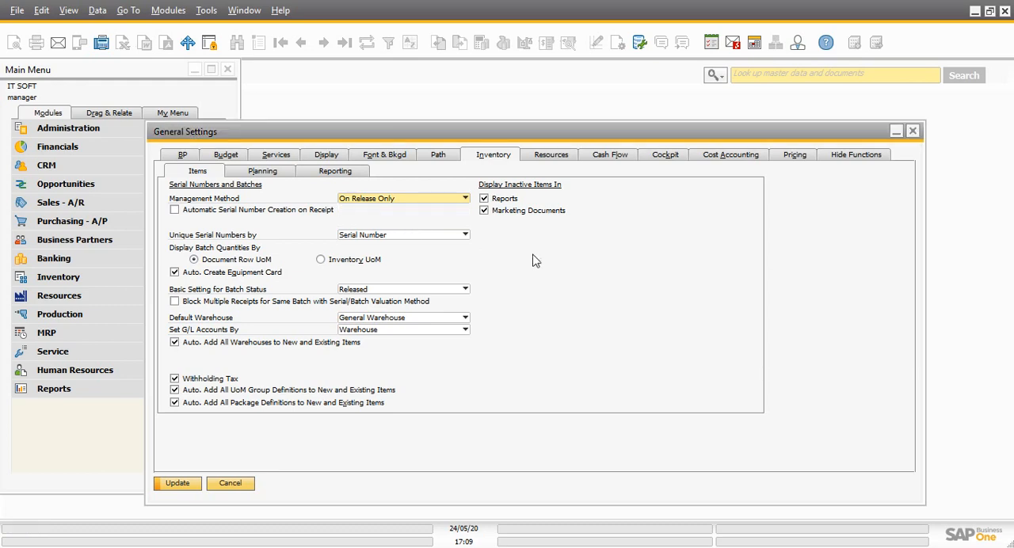
click(433, 202)
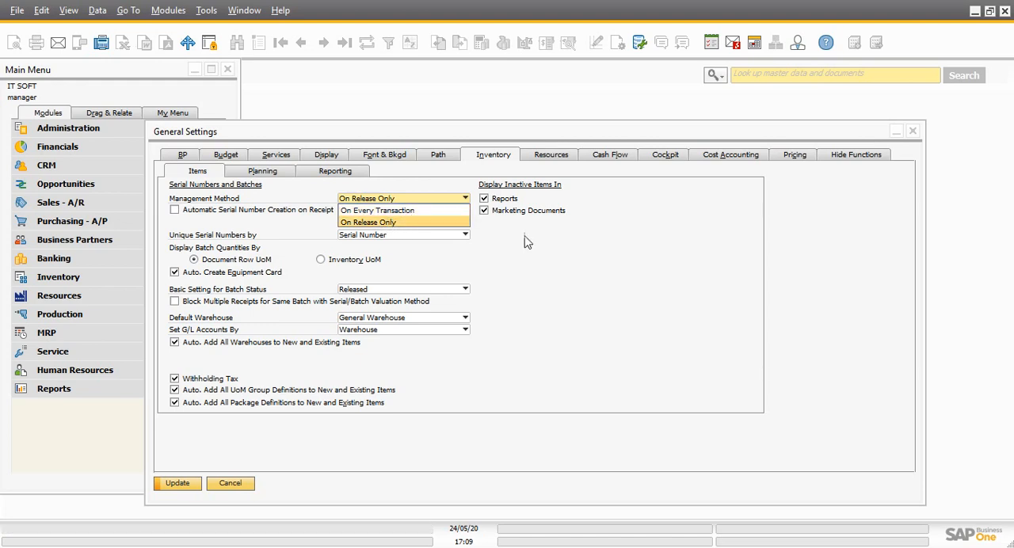
click(573, 263)
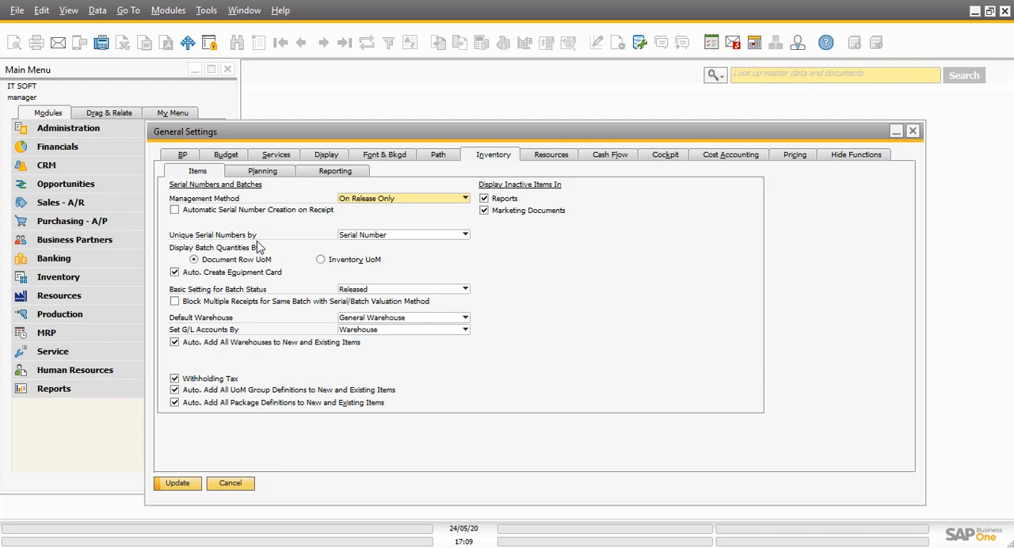
click(369, 241)
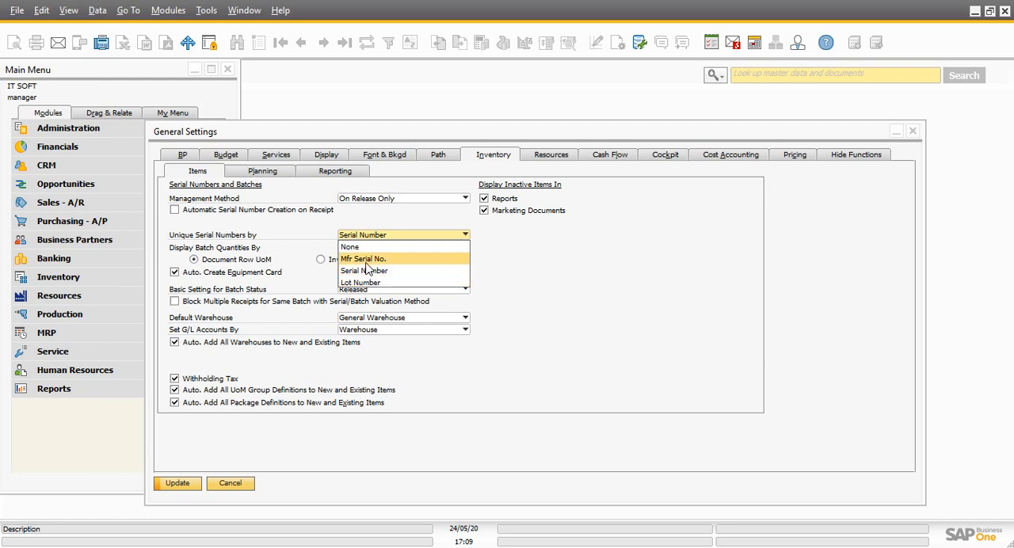
click(491, 283)
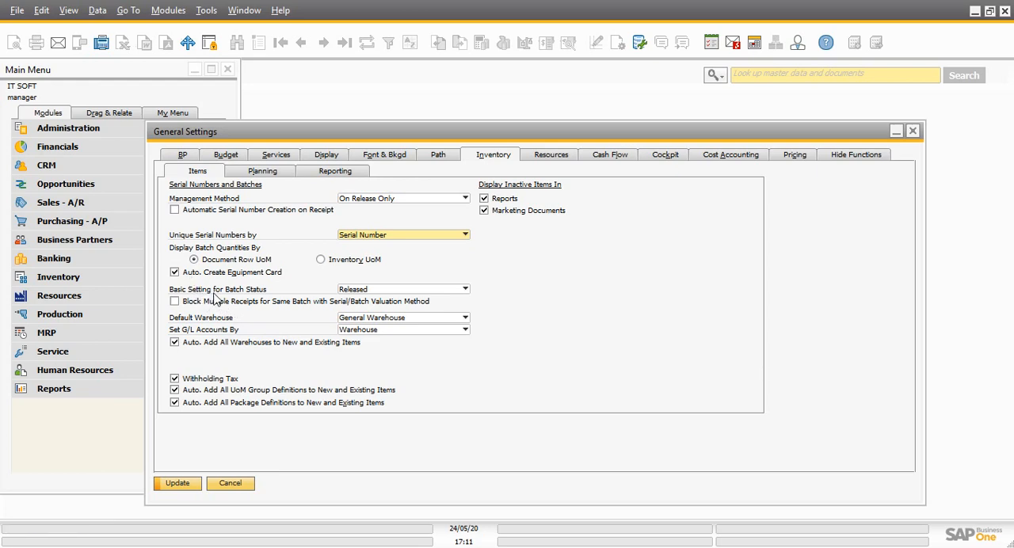
Examine the Basic Setting for Batch Status and Default Warehouse options for inventory items
click(379, 291)
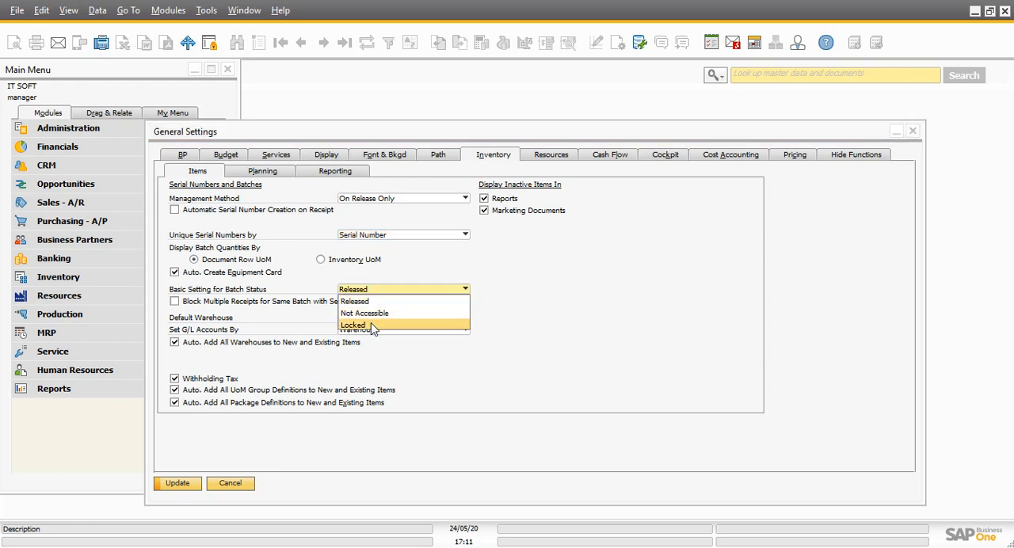
click(371, 302)
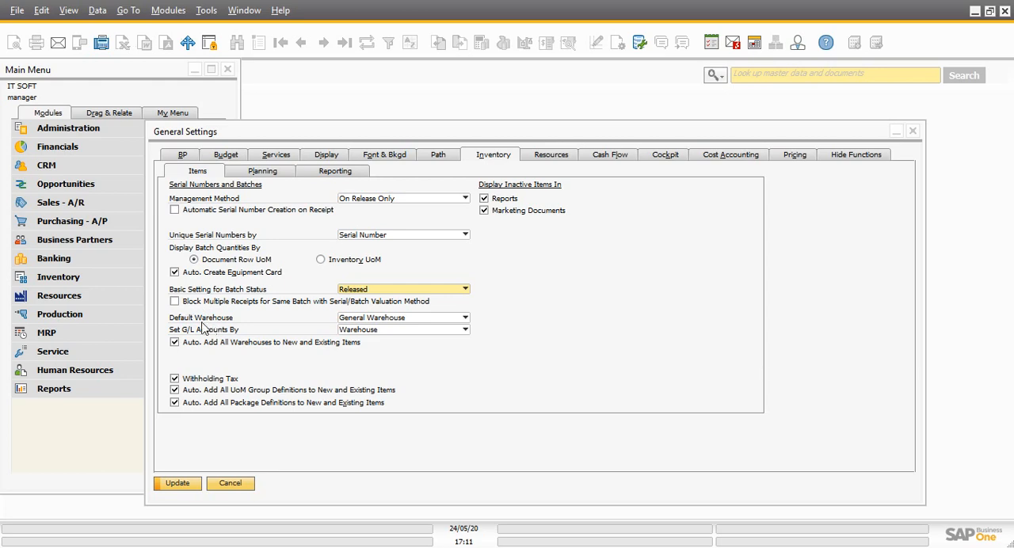
click(374, 318)
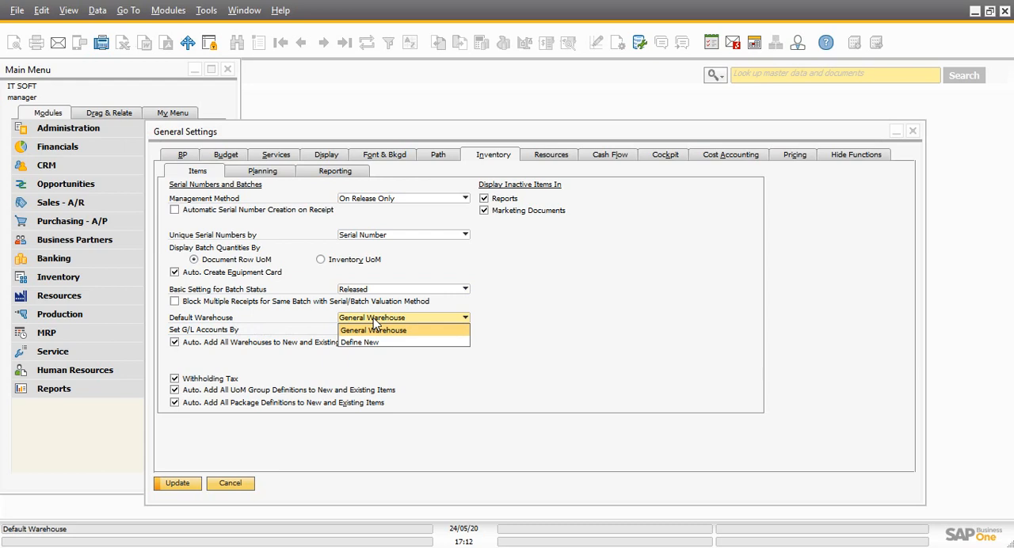
click(411, 318)
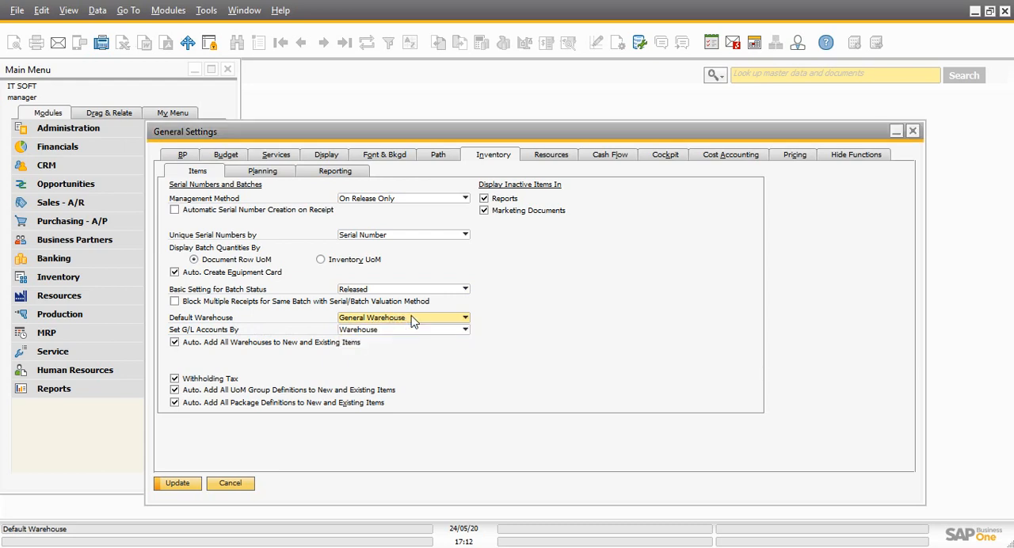
click(405, 319)
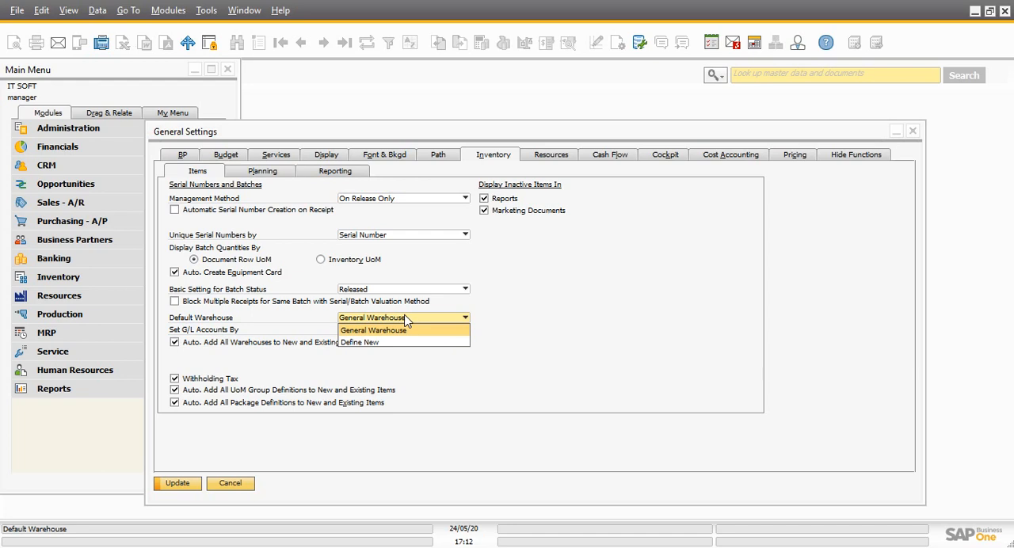
click(497, 317)
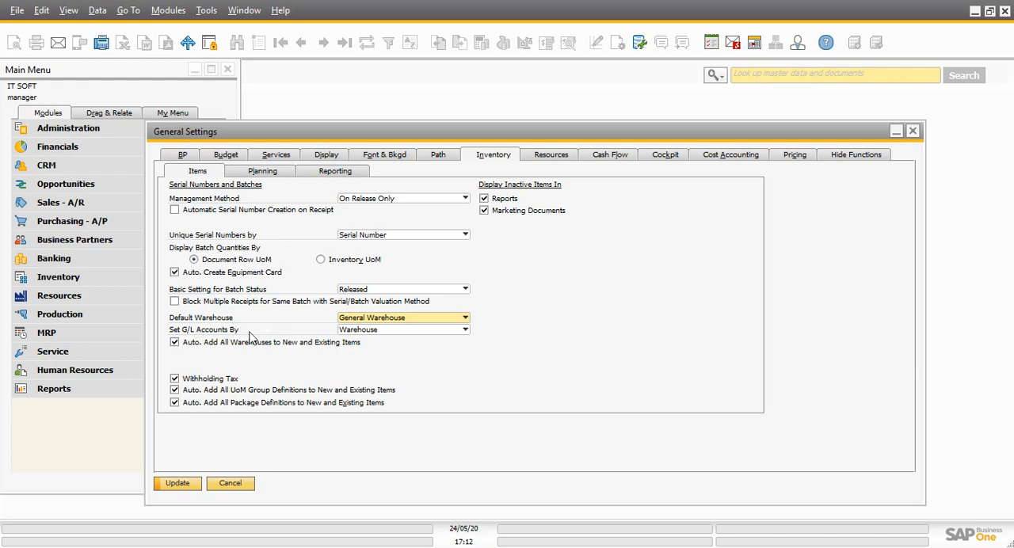
Set G/L Accounts By to Item Group and turn off Withholding Tax and the display of inactive items in Marketing Documents
click(363, 333)
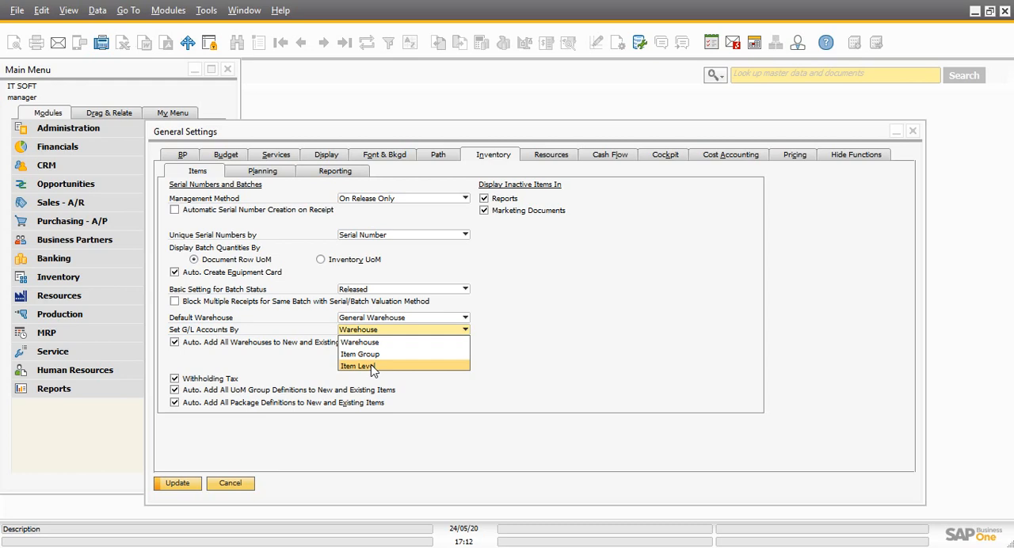
click(552, 288)
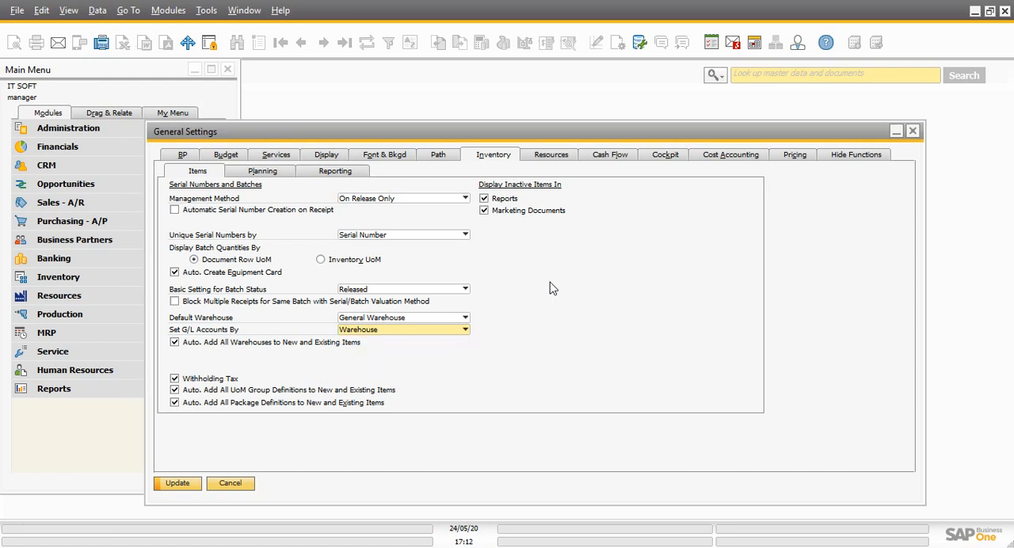
click(395, 334)
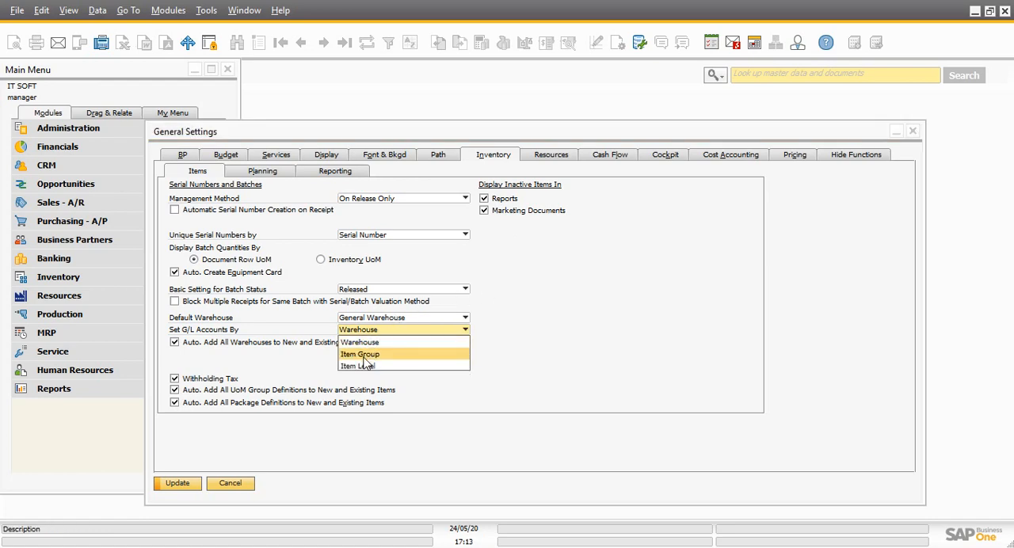
click(367, 356)
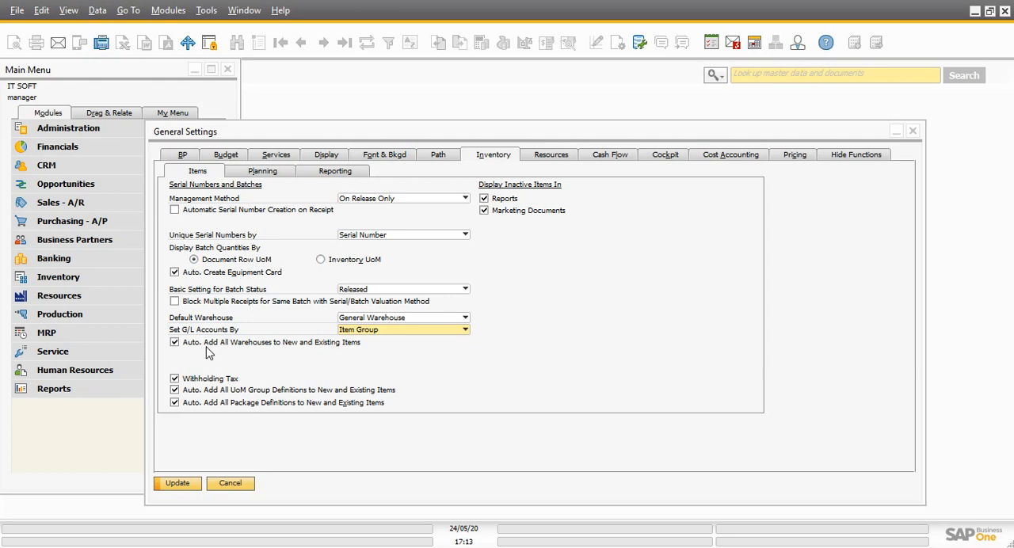
click(174, 379)
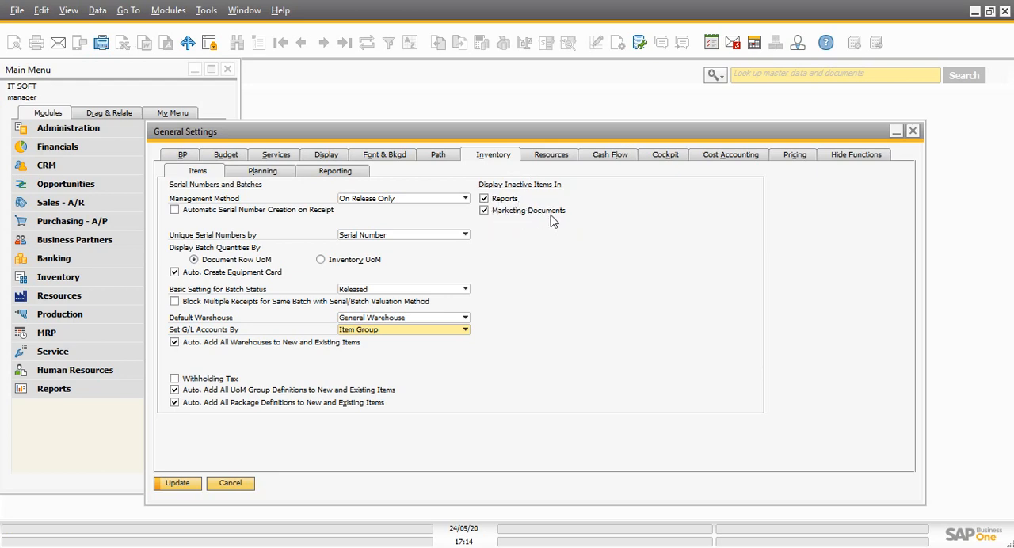
click(484, 211)
Review the inventory Planning and Reporting settings and the default warehouse and capacity period settings for Resources
click(287, 174)
click(327, 172)
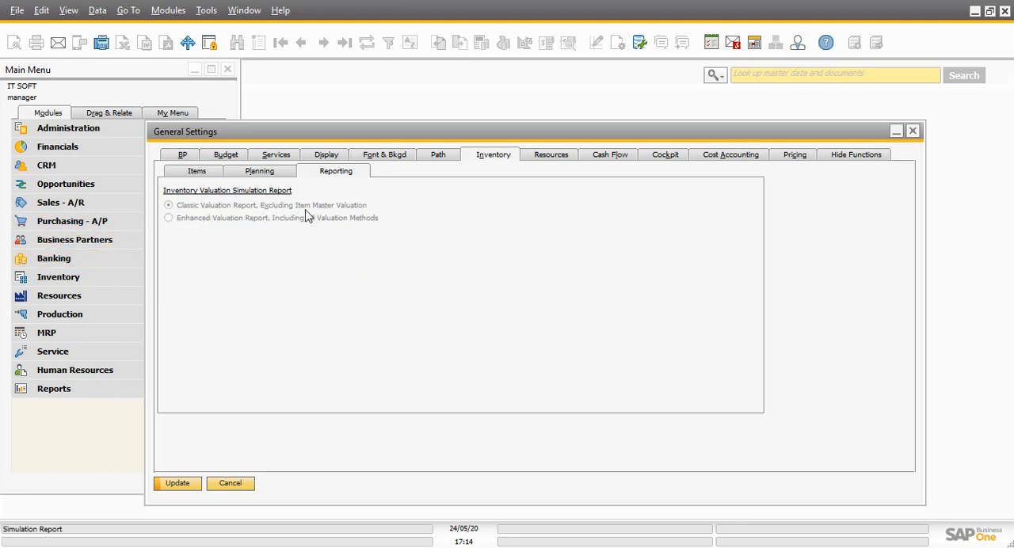
click(550, 159)
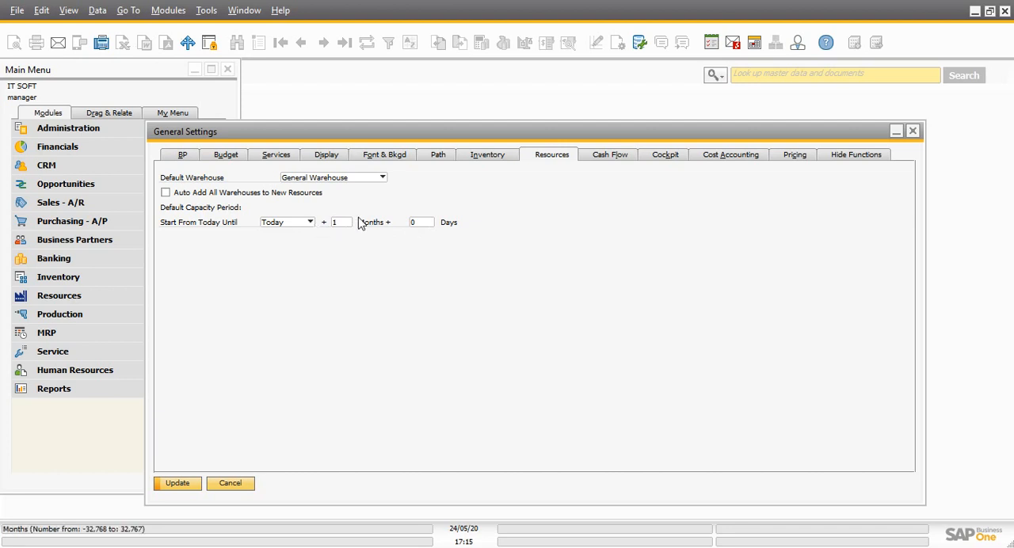
Set the Cash Flow assignment in transactions with all relevant cash flow to Warning Only and select the default Outgoing Payment line item
click(611, 158)
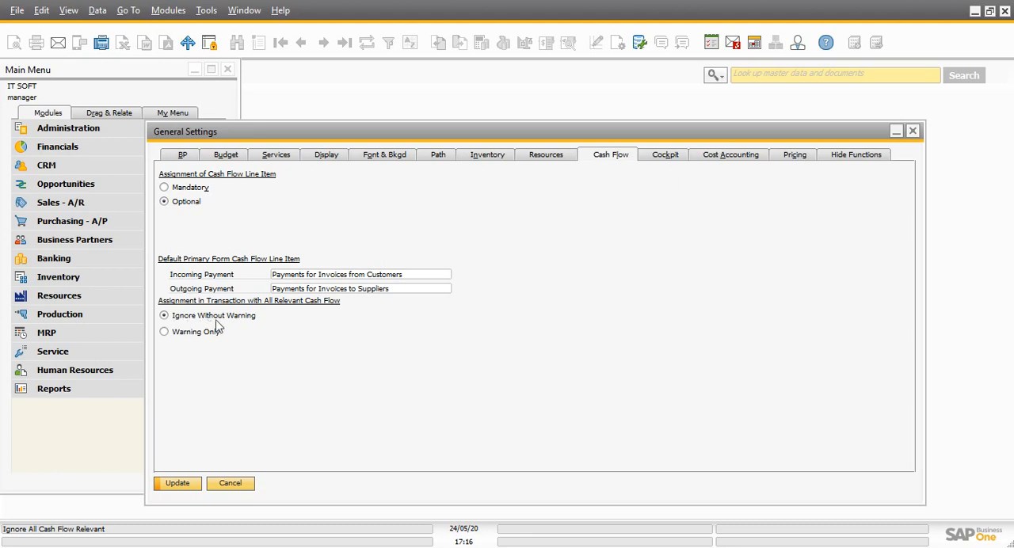
click(166, 333)
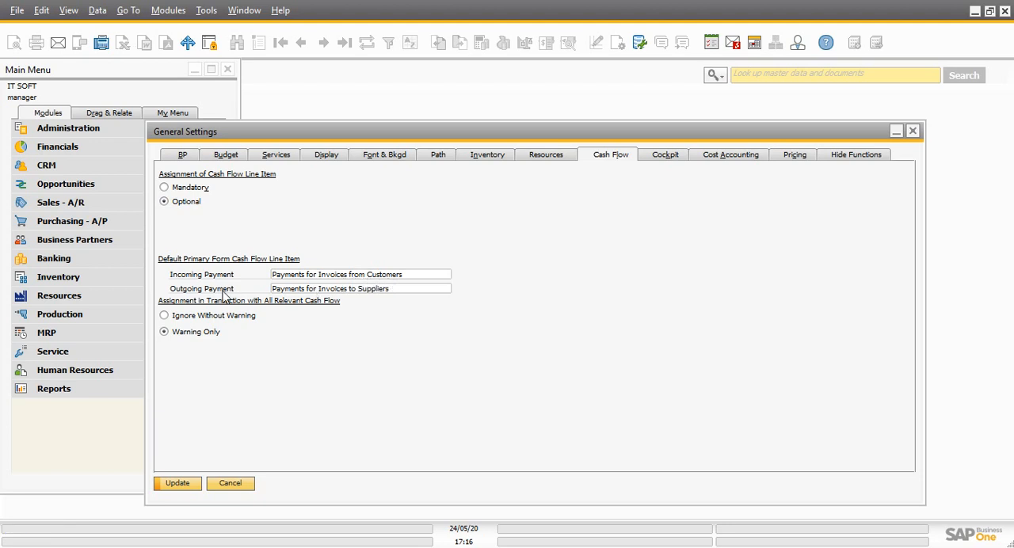
click(408, 290)
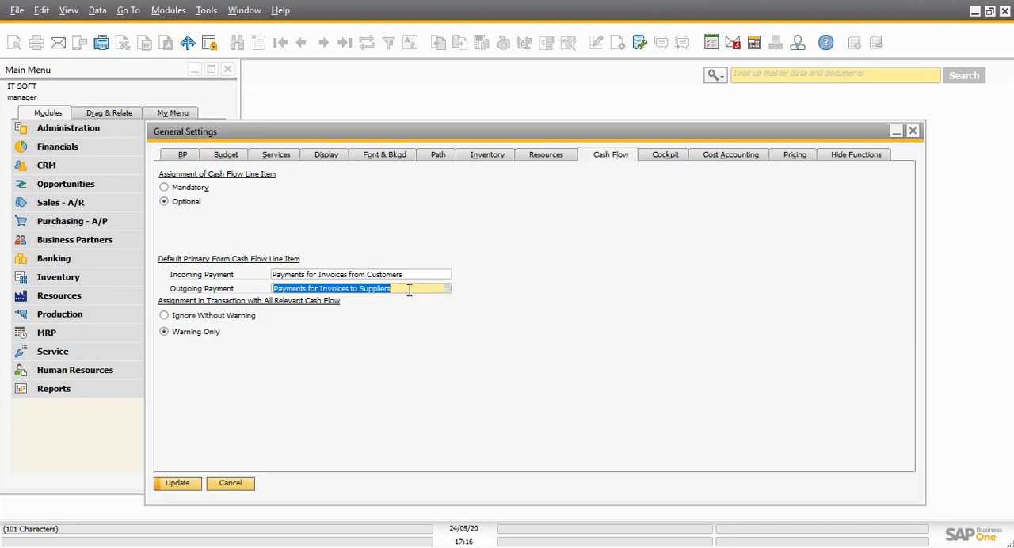
Examine the list of cash flow line items available as the default for Outgoing Payment without choosing another one
click(448, 288)
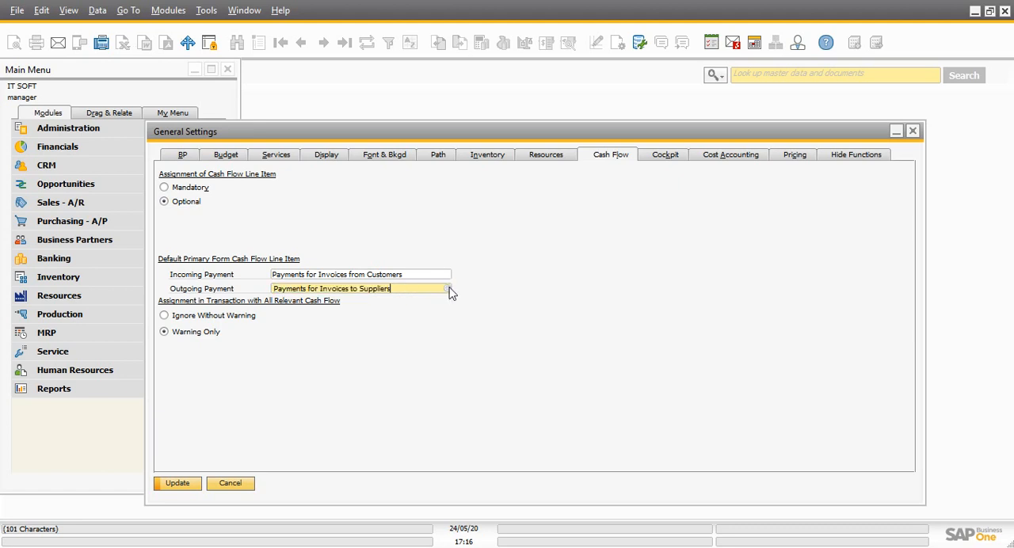
click(447, 289)
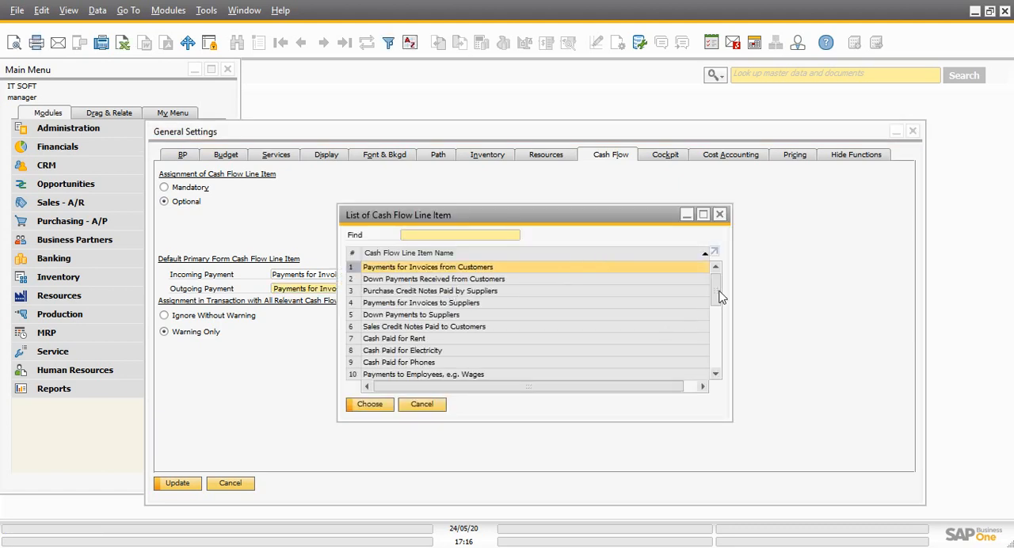
drag(721, 296, 706, 368)
scroll(704, 331, up, 4)
click(721, 215)
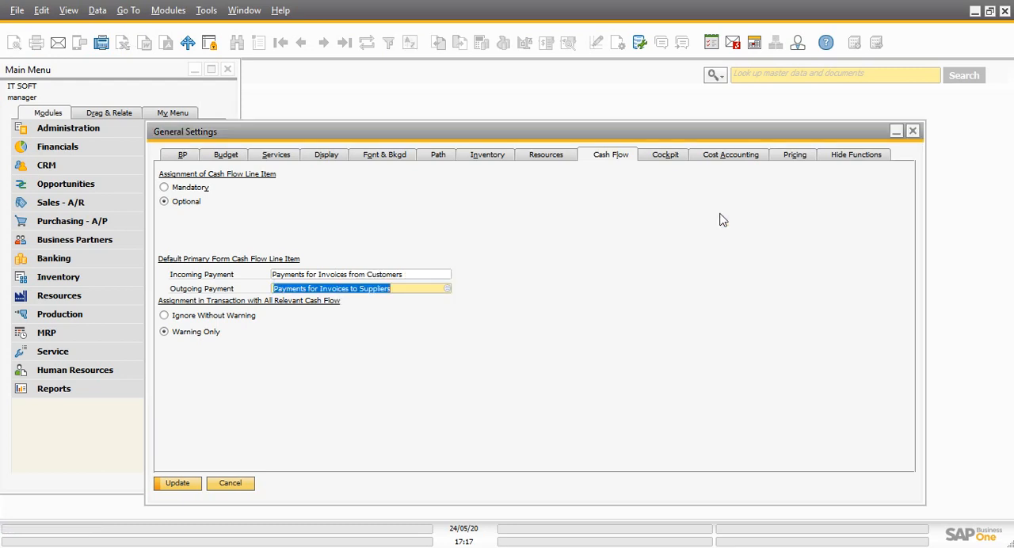
Enable Cockpit in the Cockpit settings and review its additional options without enabling SAP Crystal Dashboards
click(663, 156)
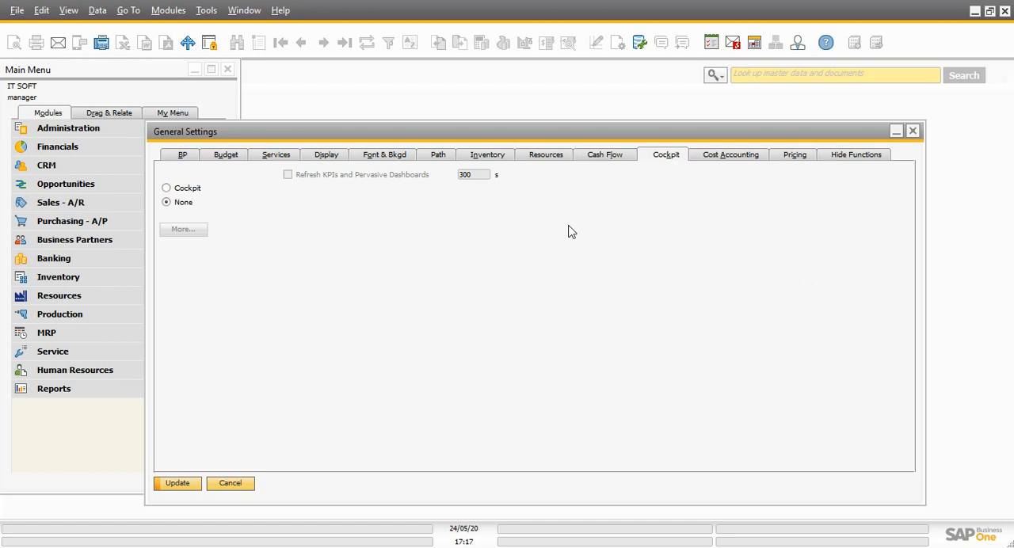
click(181, 191)
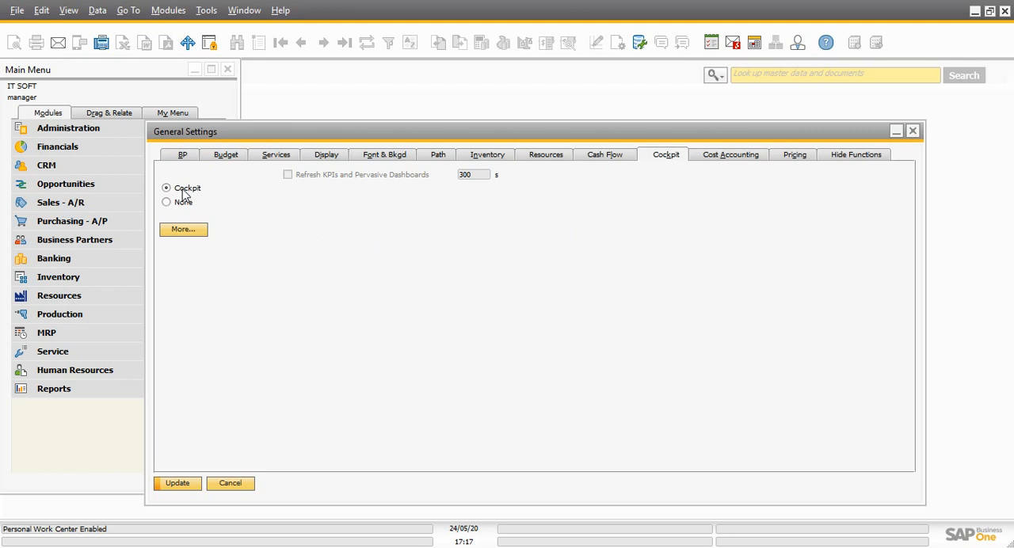
click(185, 231)
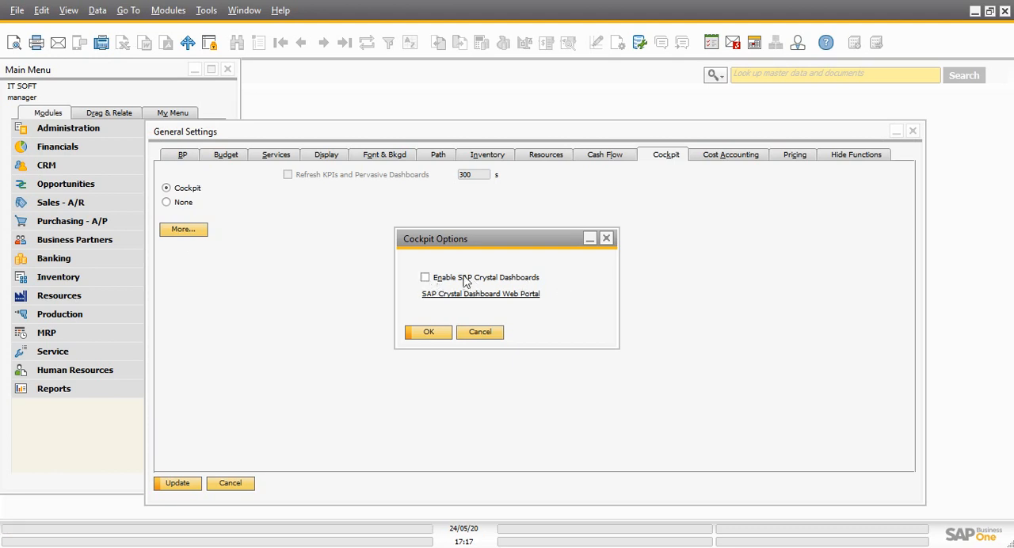
click(607, 238)
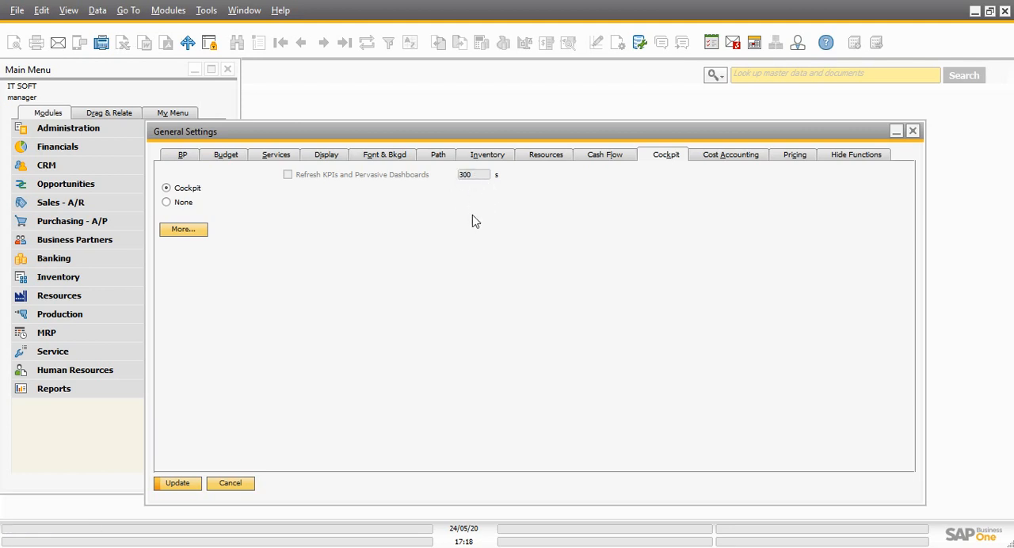
Look up Dimensions from the Cost Accounting settings and review the dimensions' activation and descriptions without changing them
click(721, 157)
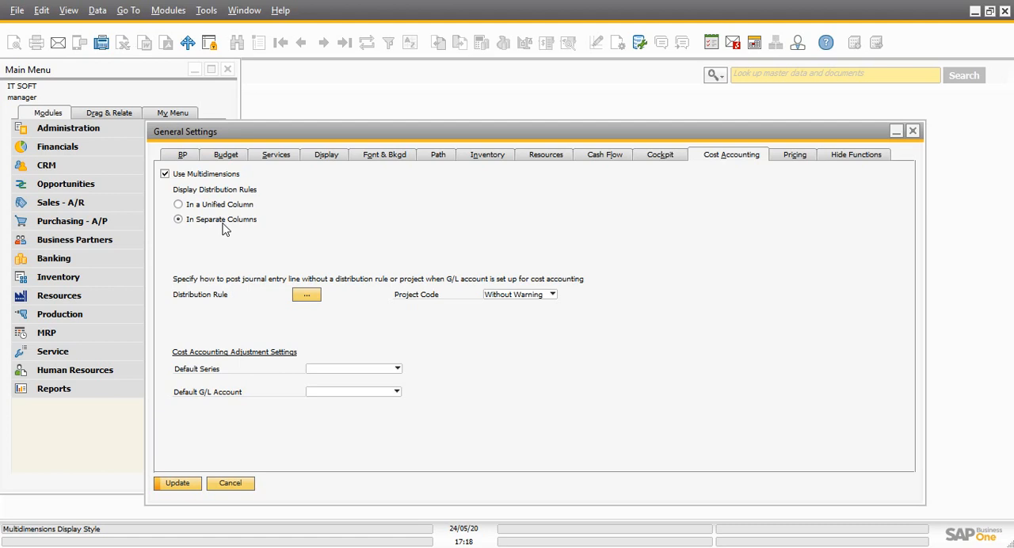
click(716, 75)
click(737, 109)
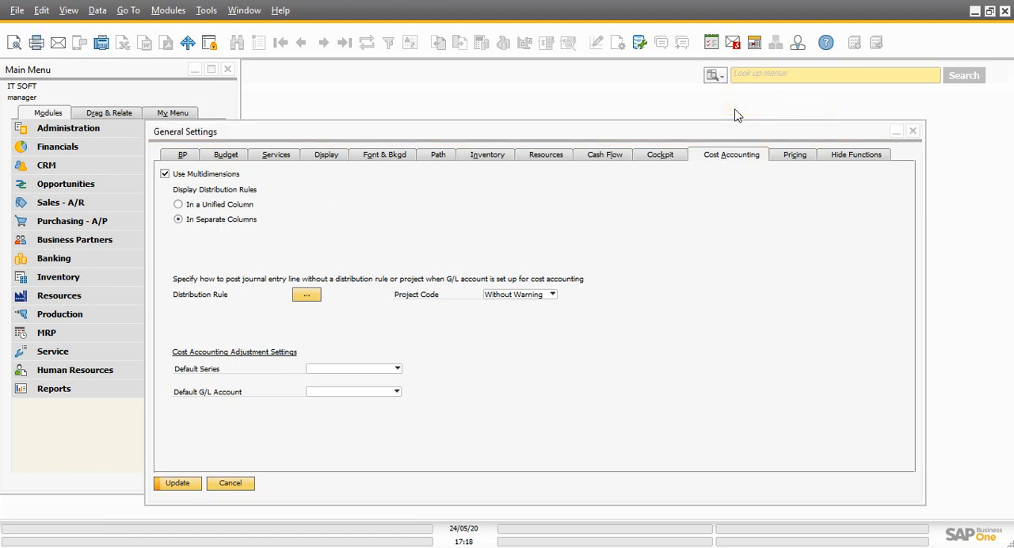
text(dim)
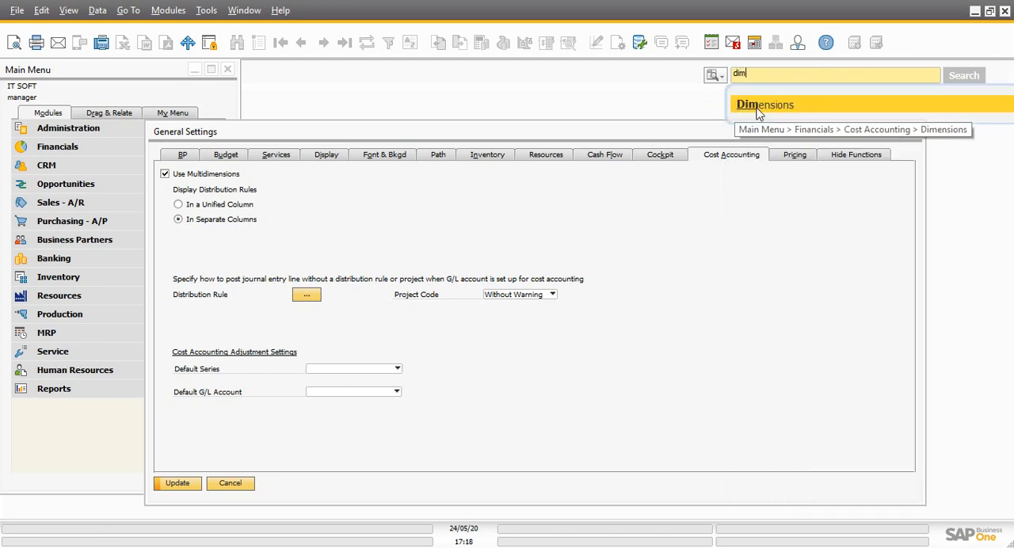
click(761, 105)
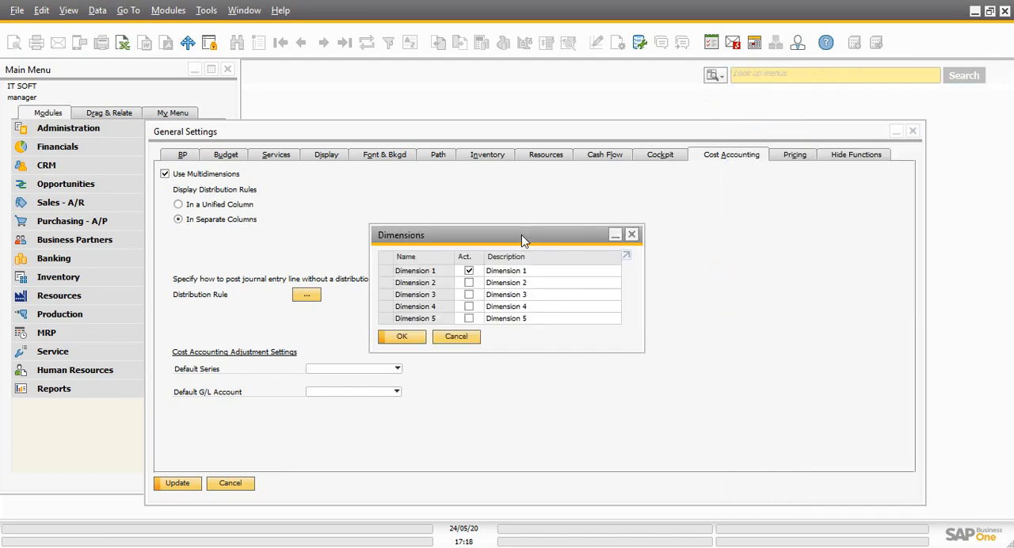
drag(521, 234, 724, 232)
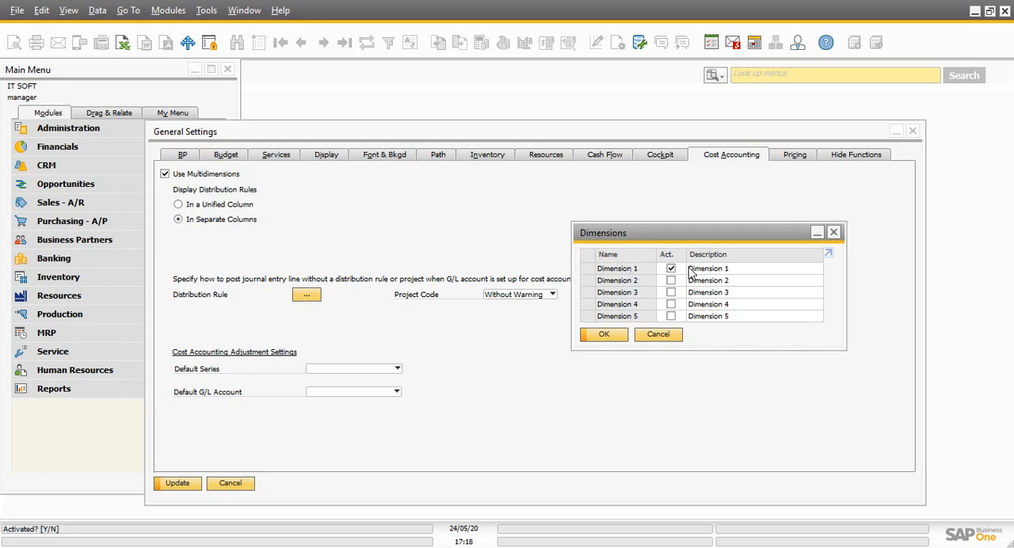
click(725, 269)
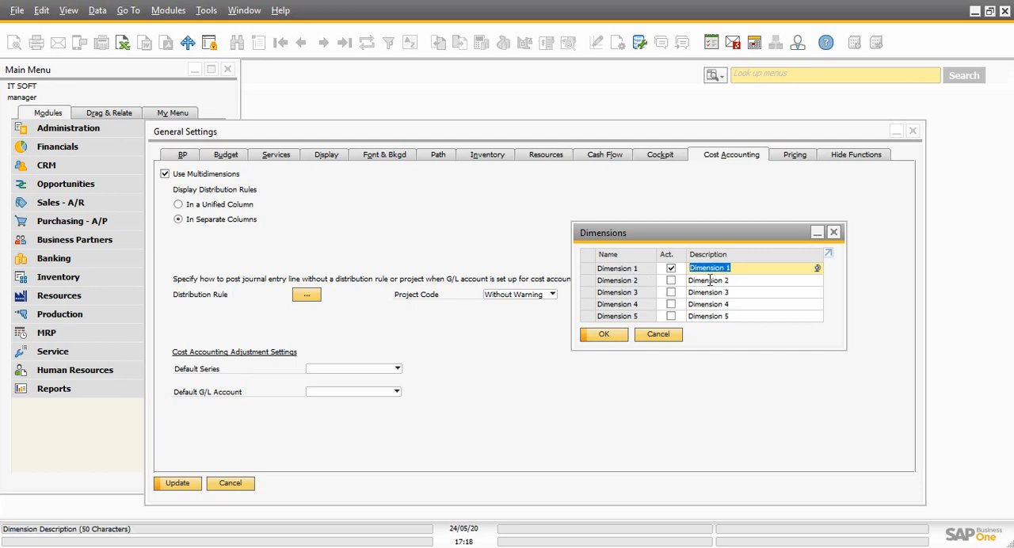
click(708, 282)
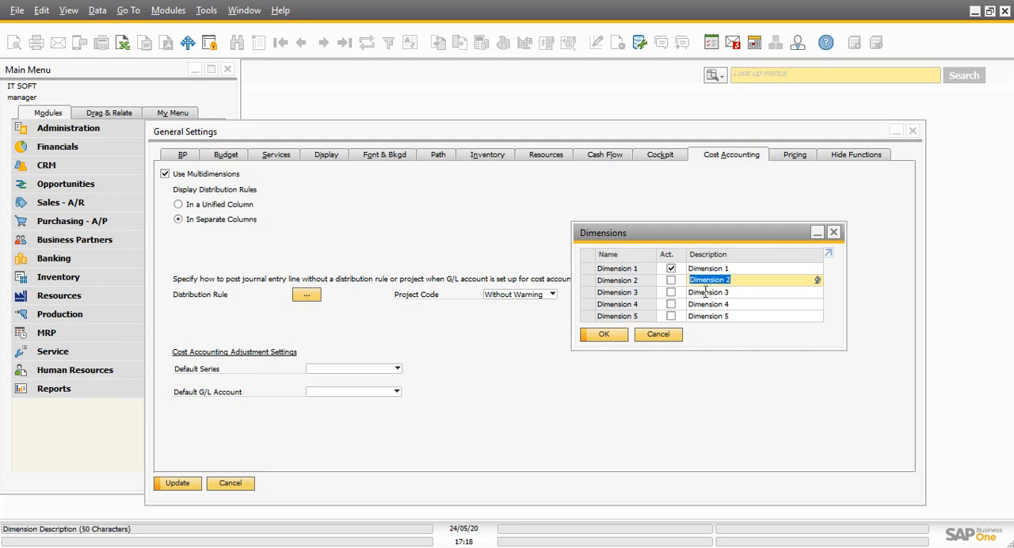
click(703, 292)
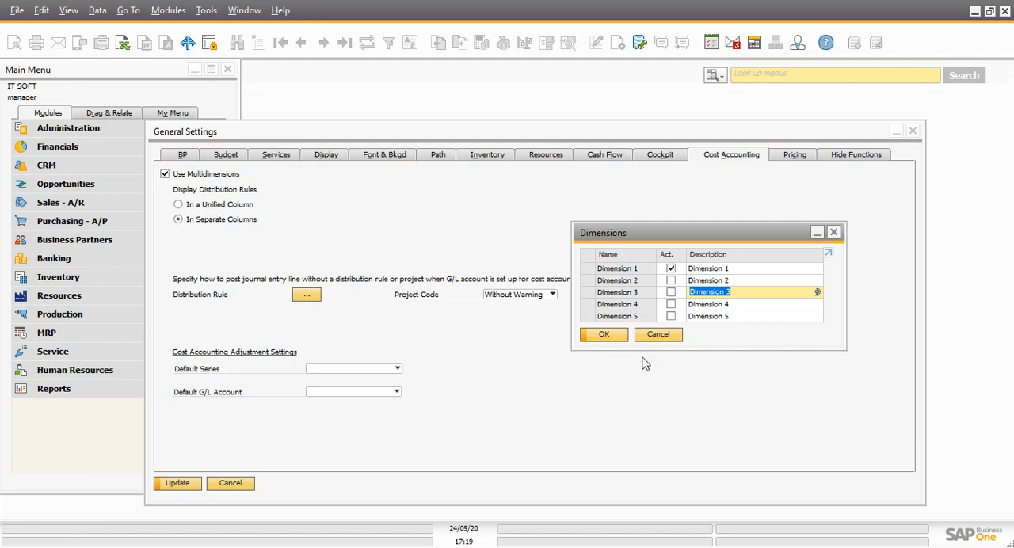
click(657, 334)
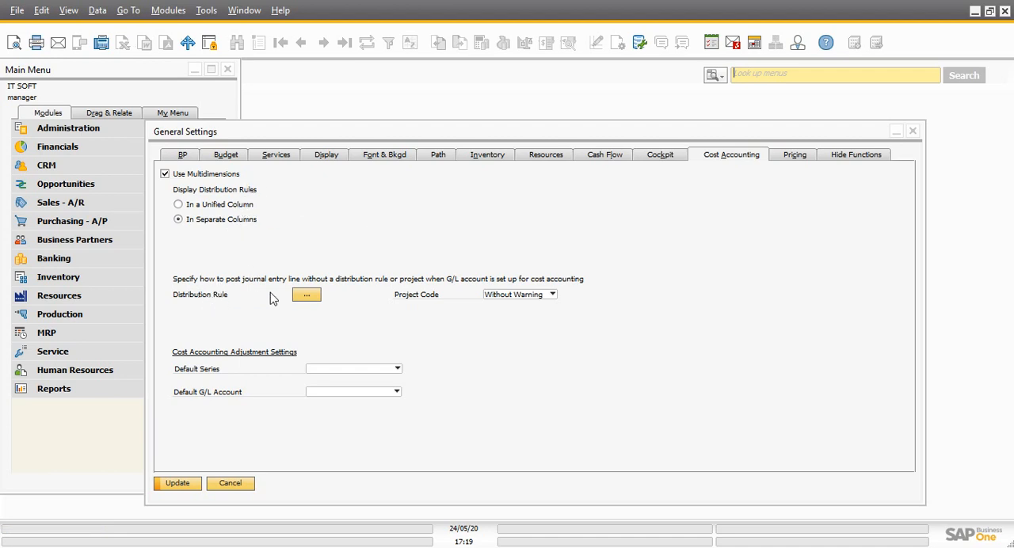
Review the posting actions for Dimension 1's distribution rule and the Project Code, keeping both at Without Warning
click(305, 296)
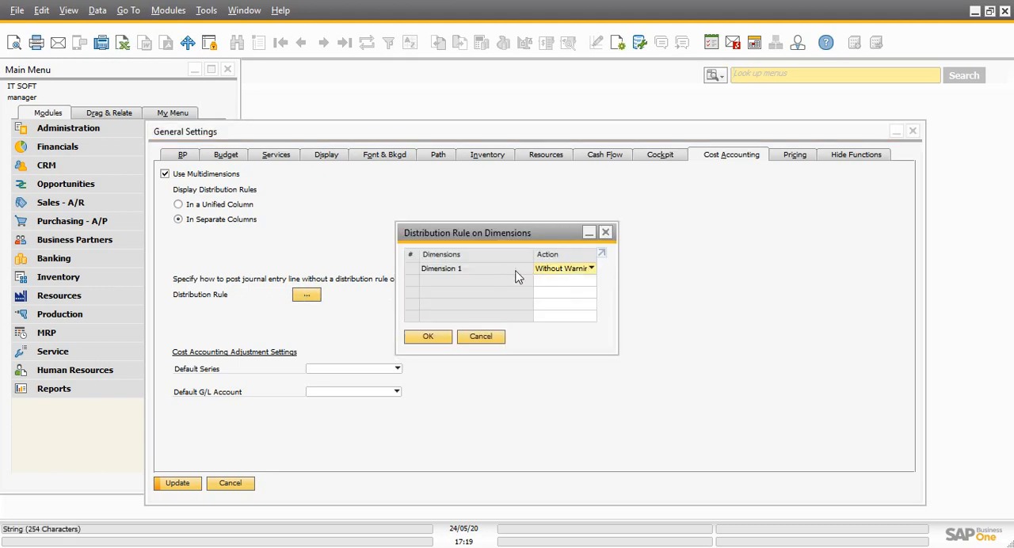
click(572, 274)
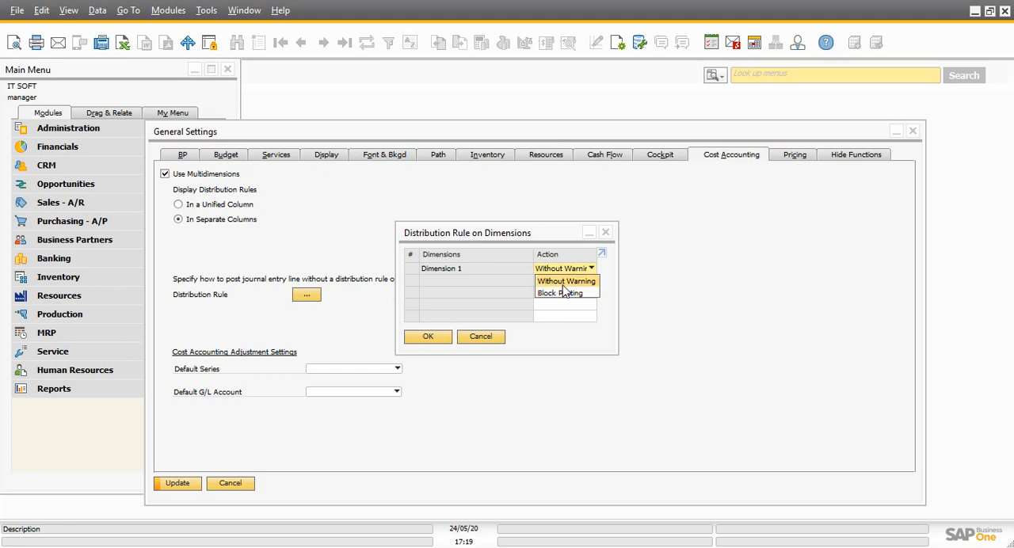
click(561, 285)
click(483, 339)
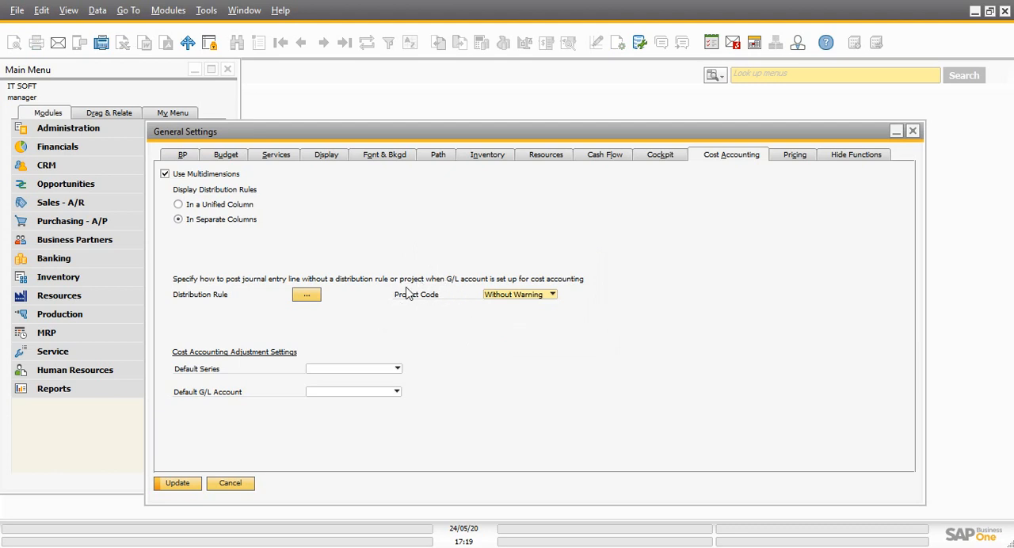
click(535, 300)
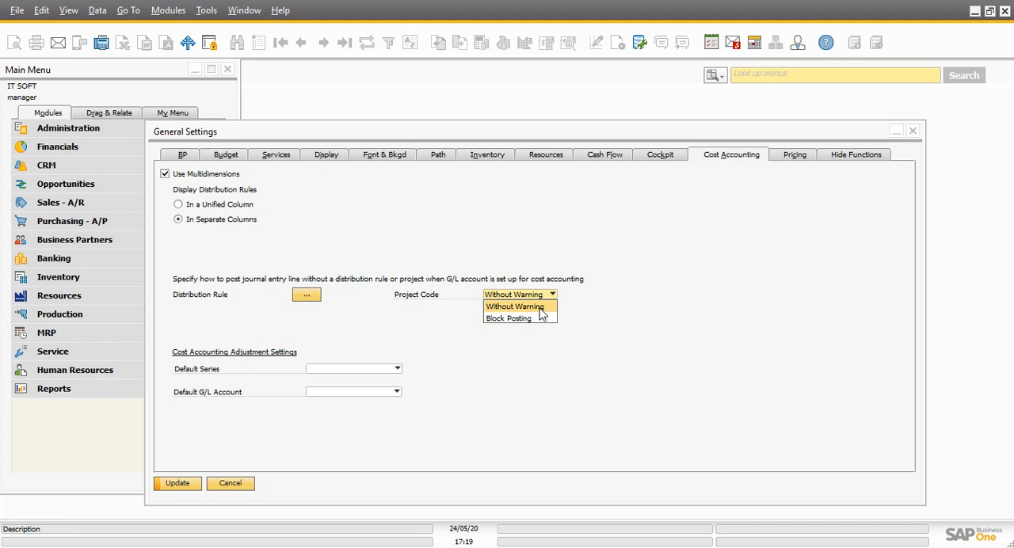
click(542, 309)
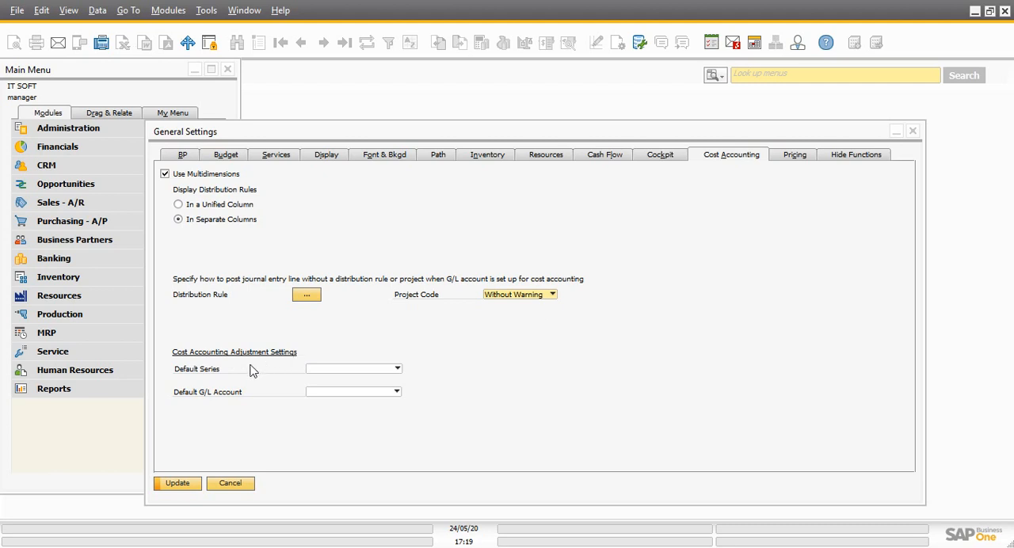
Check the choices for Default Series and Default G/L Account in Cost Accounting Adjustment Settings, leaving both blank
click(362, 372)
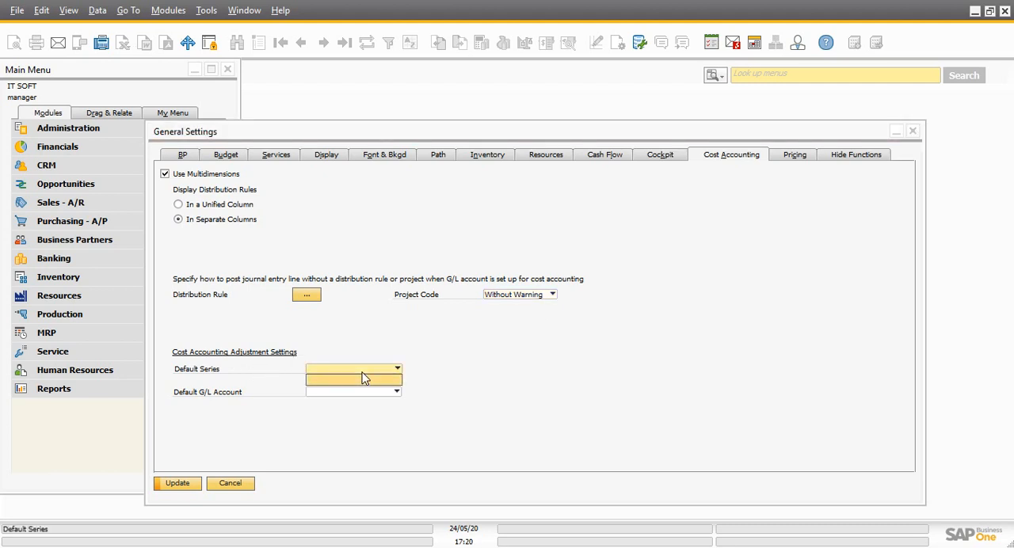
click(363, 379)
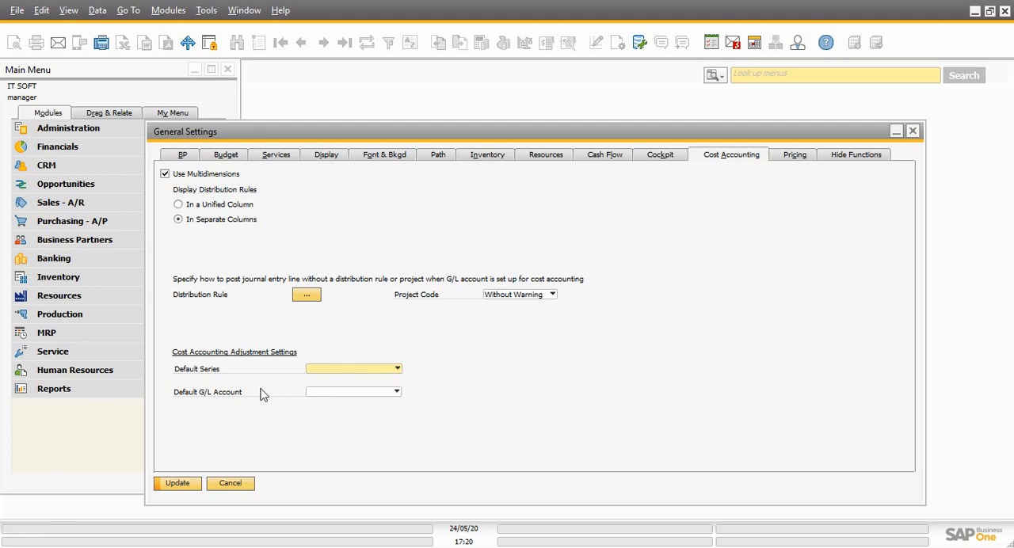
click(343, 395)
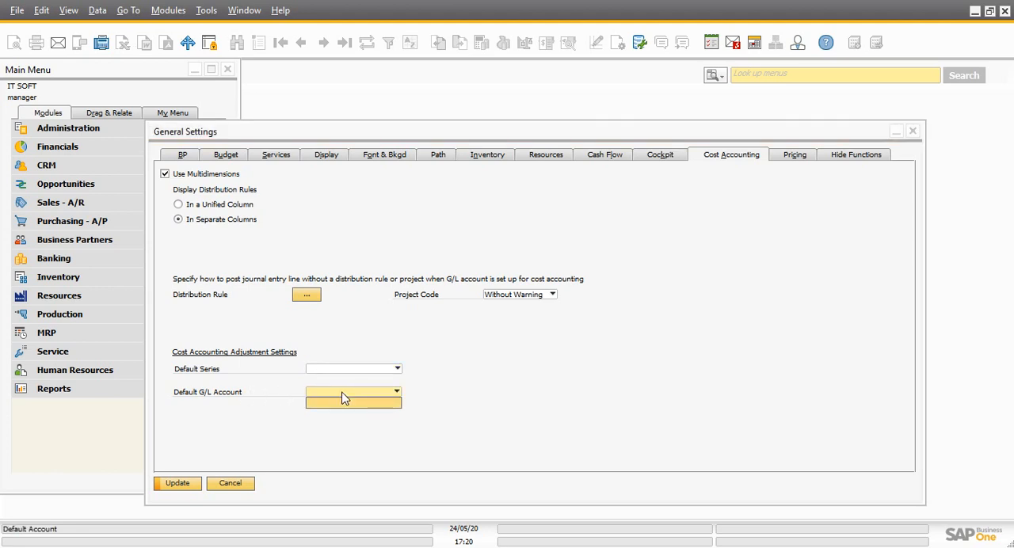
click(355, 407)
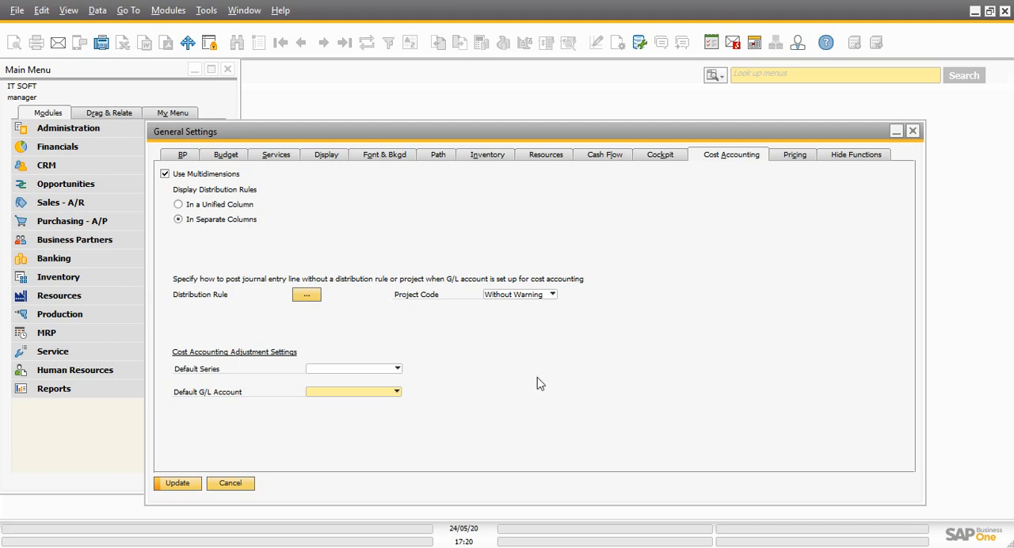
In the Pricing settings, enable removal of unpriced items from the price list in the database and choose Update UoM Prices Accordingly for conversion rule changes
click(797, 158)
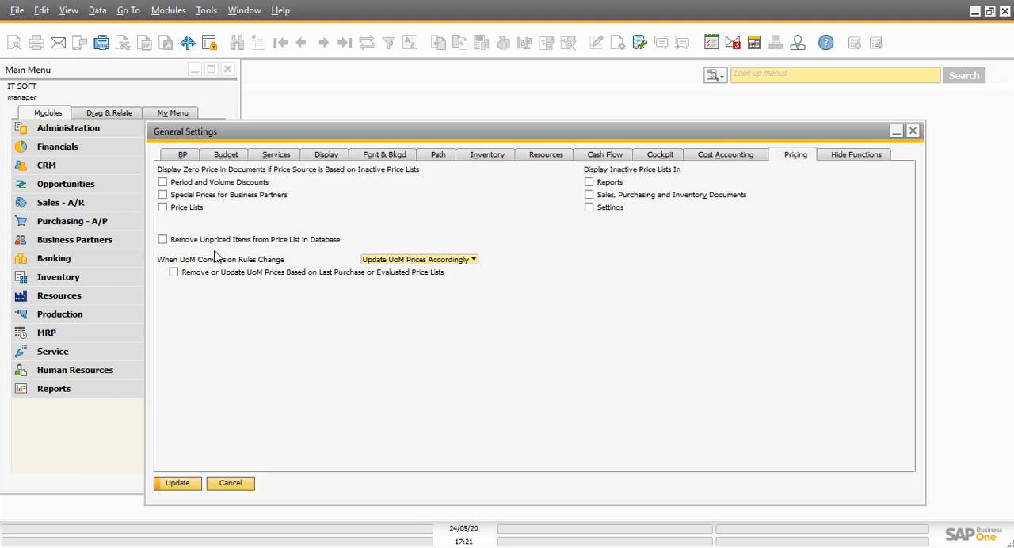
click(169, 241)
click(423, 262)
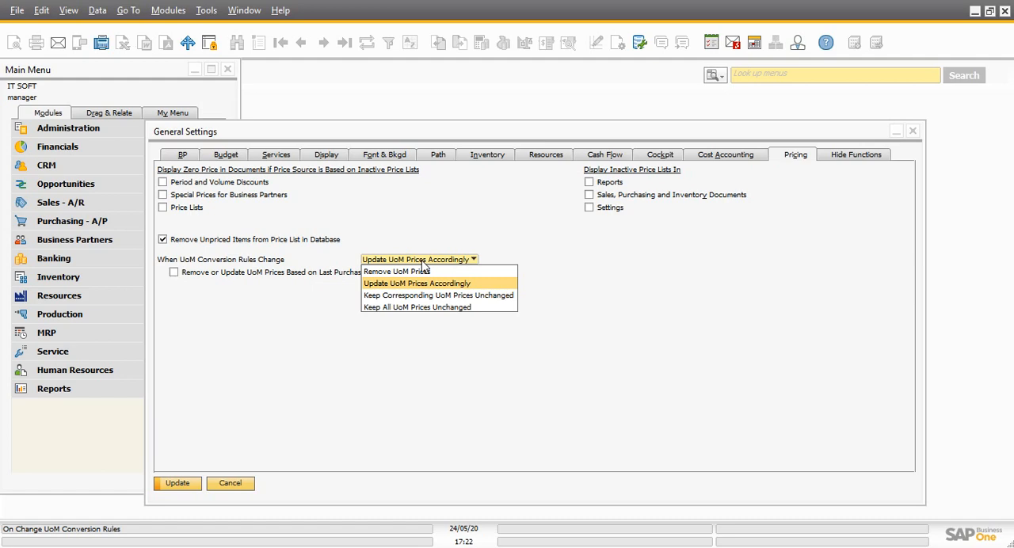
click(489, 285)
click(471, 259)
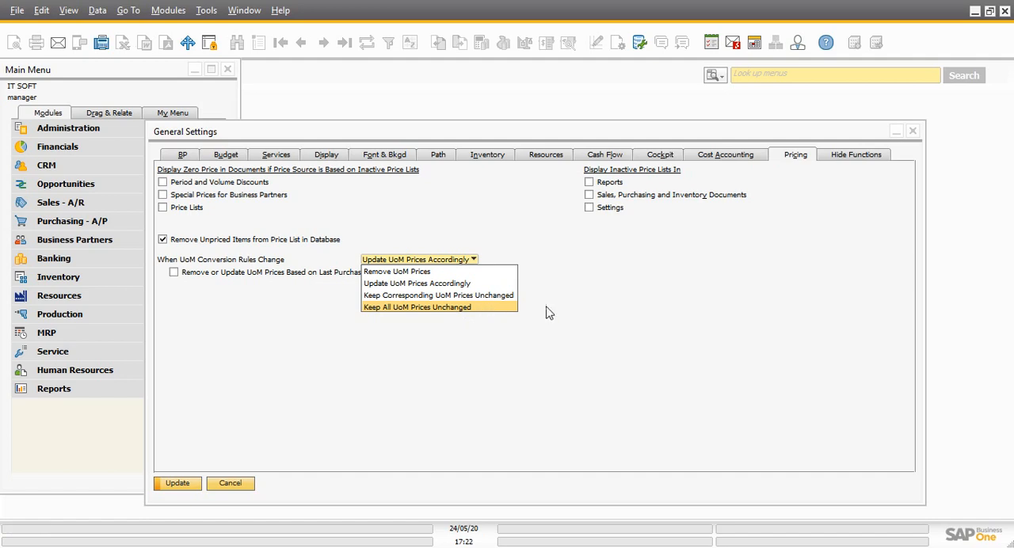
click(480, 284)
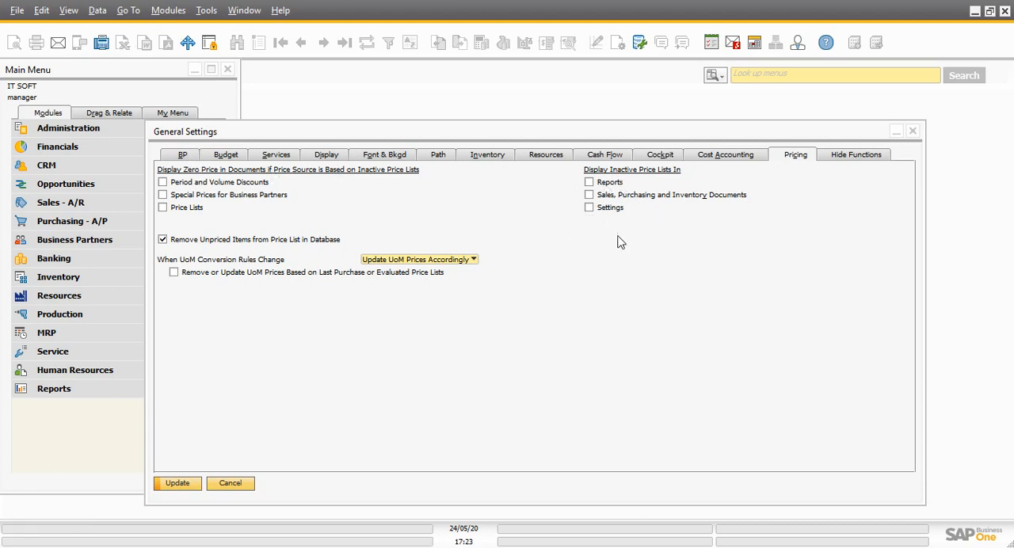
Select Budget, Payment Wizard, Dunning Wizard, Cost Accounting, Serial Numbers and Batches, and MRP as functions to hide
click(855, 156)
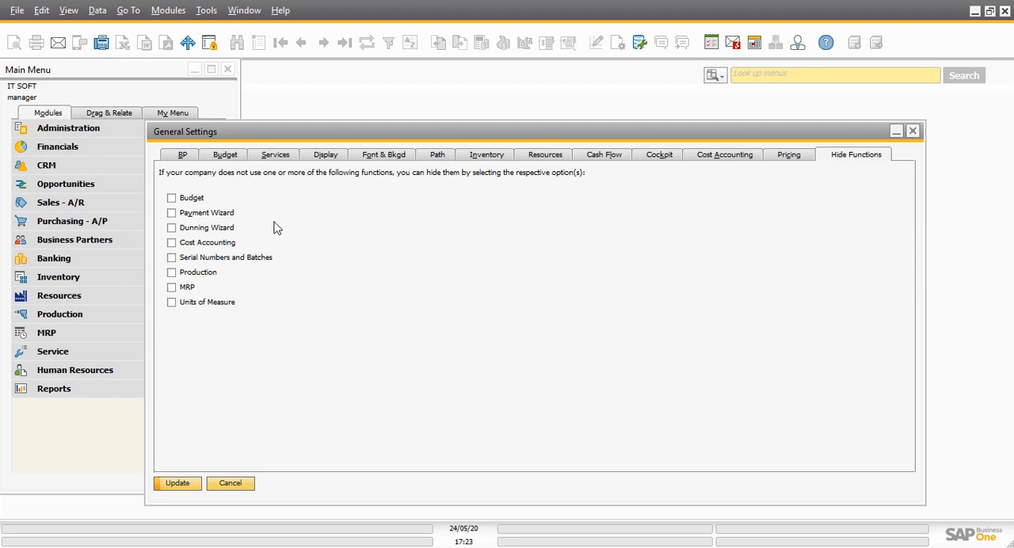
click(172, 199)
click(172, 228)
click(172, 259)
click(172, 289)
Uncover the main menu and inspect the Financials and Banking modules for entries matching the functions selected for hiding
drag(418, 129, 521, 103)
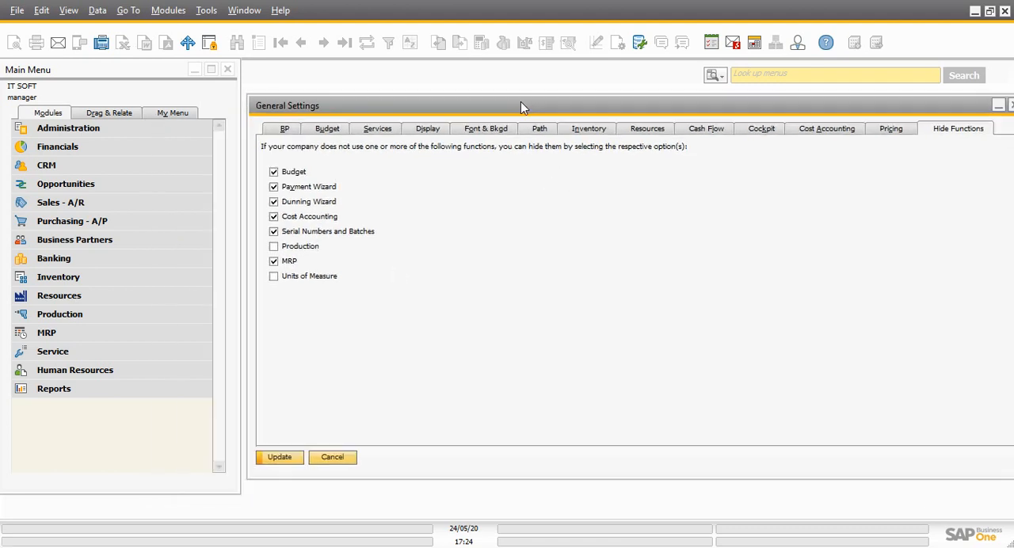
click(57, 147)
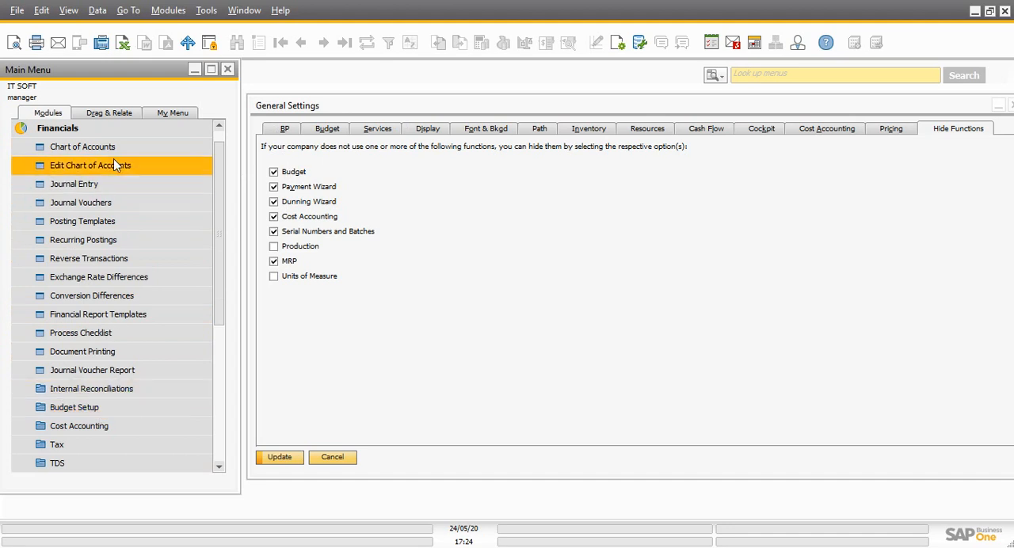
click(110, 134)
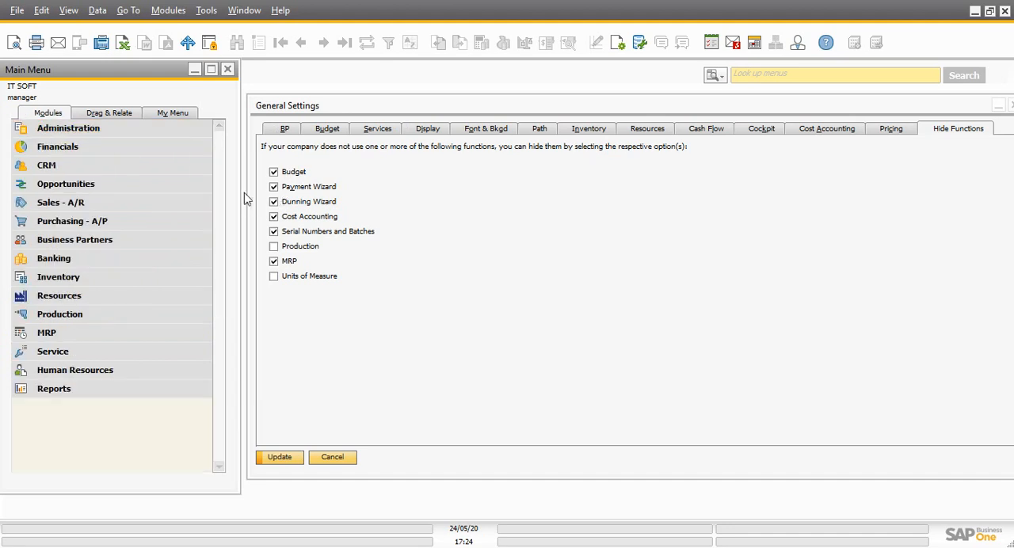
click(108, 260)
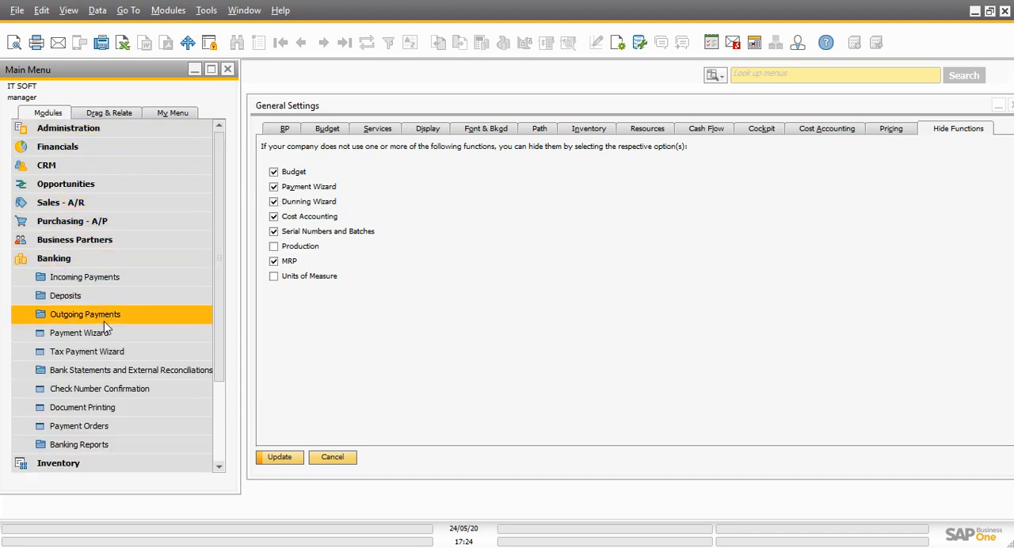
Inspect the Financials module for budget and cost accounting entries, with the Banking module collapsed
click(78, 258)
click(77, 150)
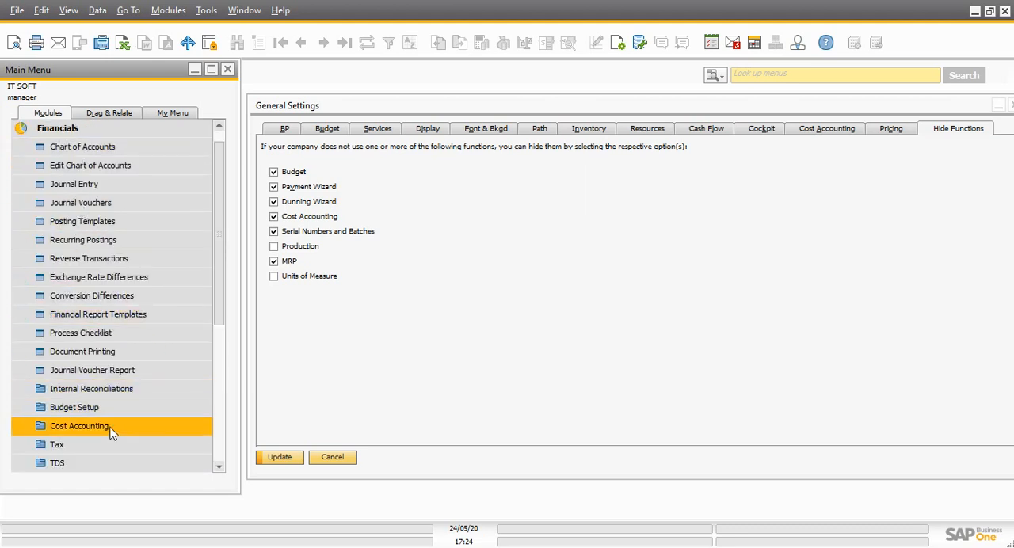
click(91, 129)
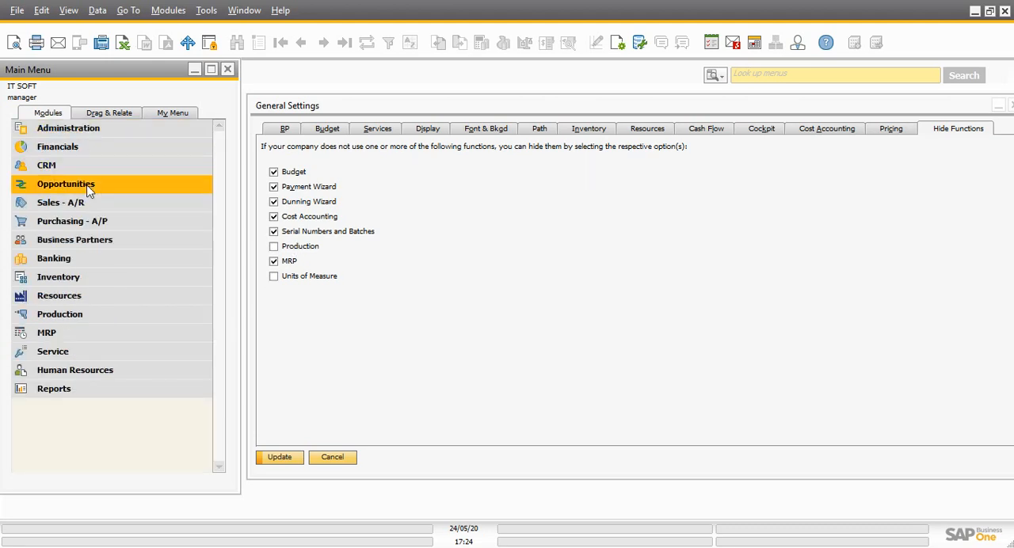
Inspect the Inventory module and its Inventory Transactions folder for serial number and batch entries, and collapse them again
click(101, 277)
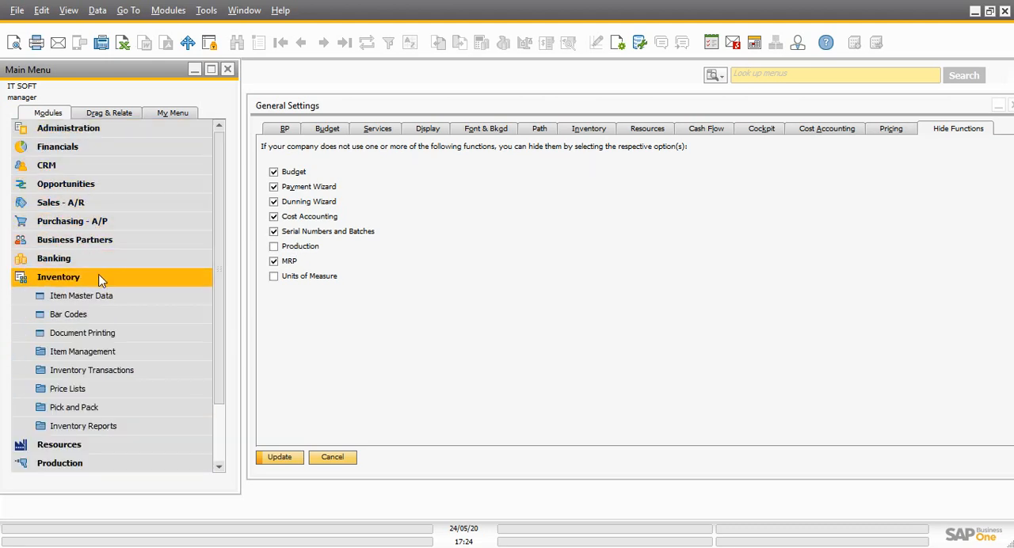
click(126, 370)
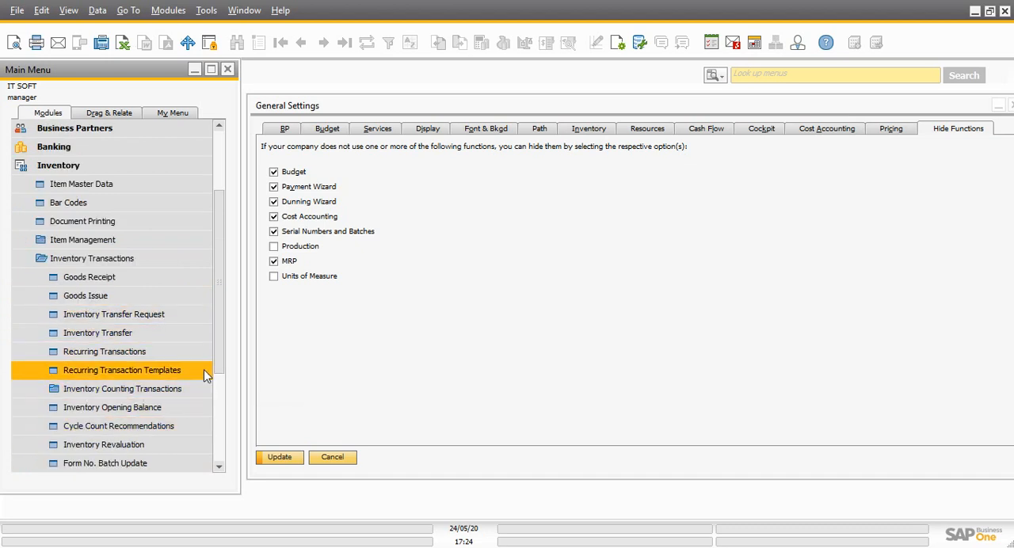
mouse_move(219, 340)
mouse_down()
mouse_move(219, 365)
mouse_move(216, 339)
mouse_up()
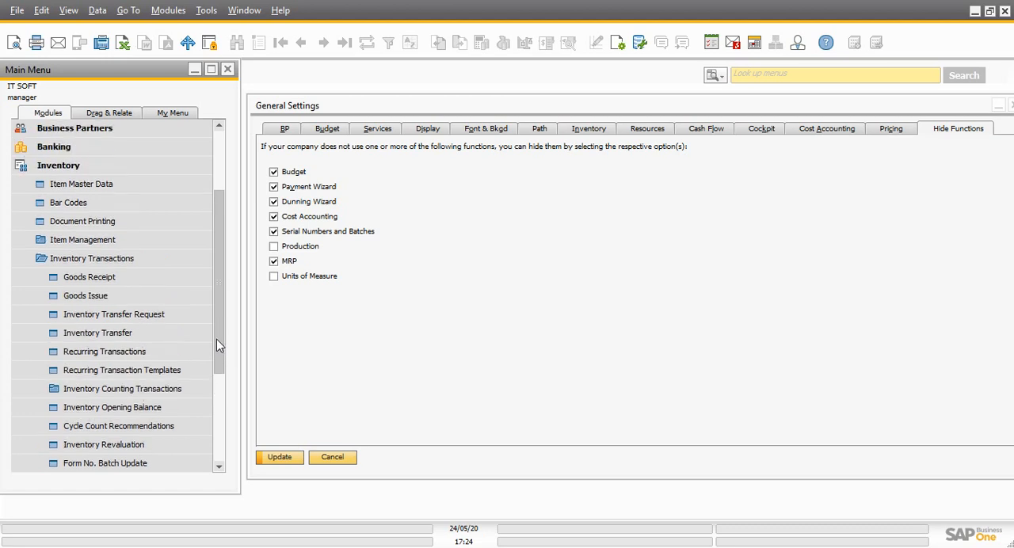
click(155, 258)
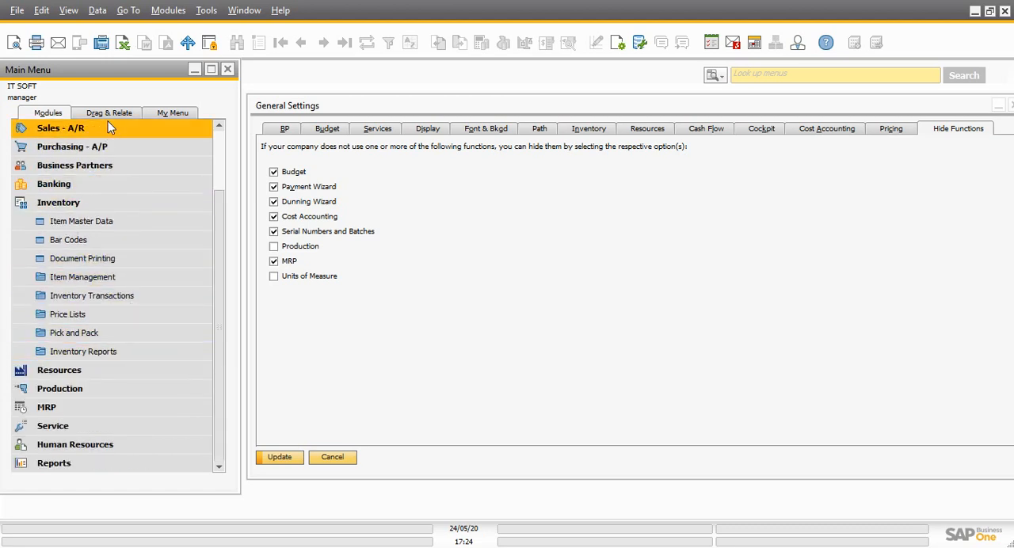
click(222, 148)
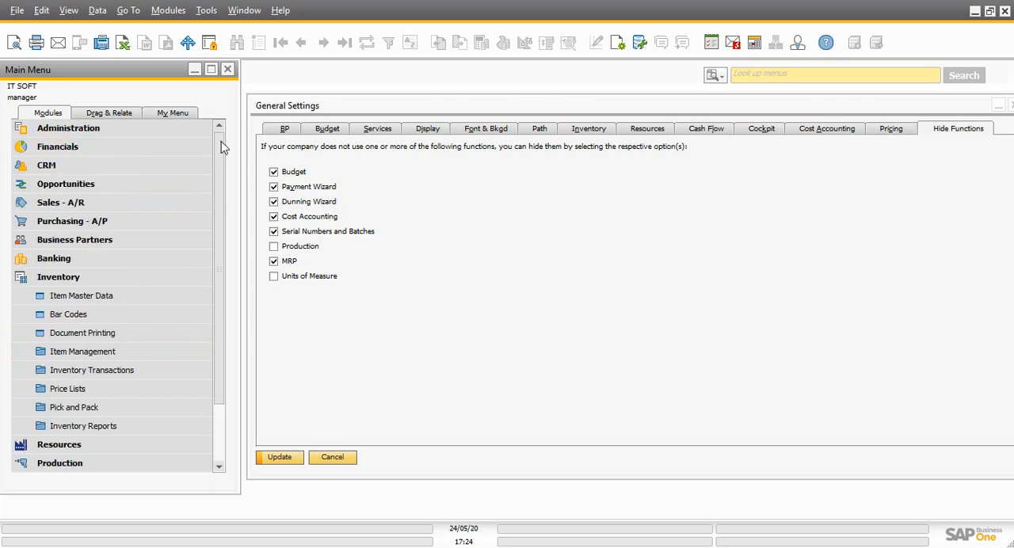
click(101, 278)
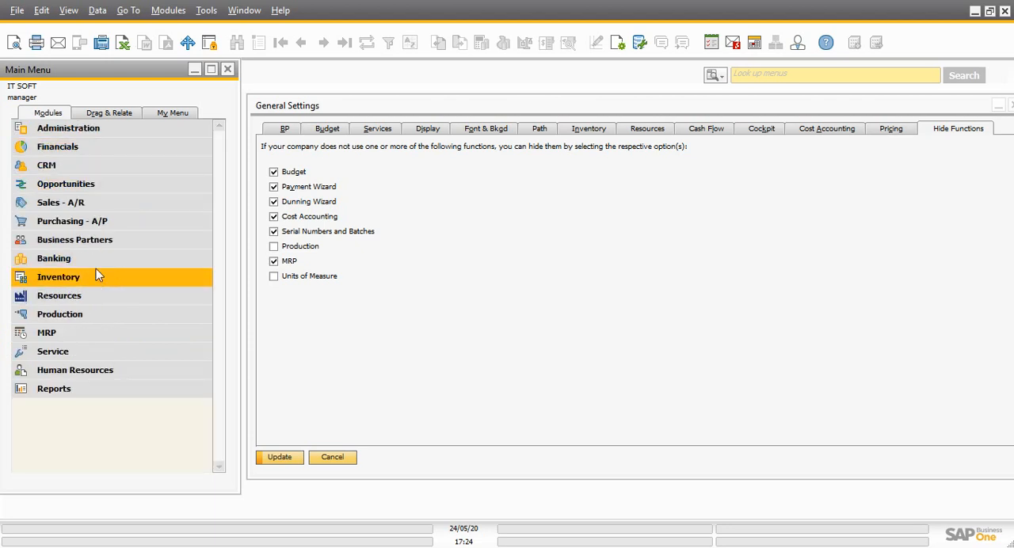
Examine the Inventory entries under Administration Setup, including the units of measure options, and collapse the Administration module
click(107, 127)
click(103, 204)
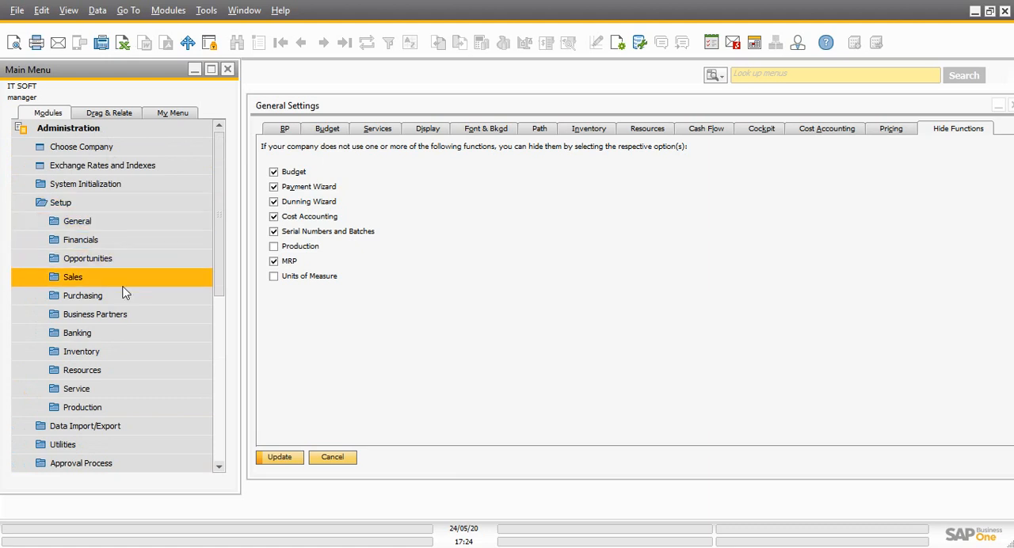
click(115, 357)
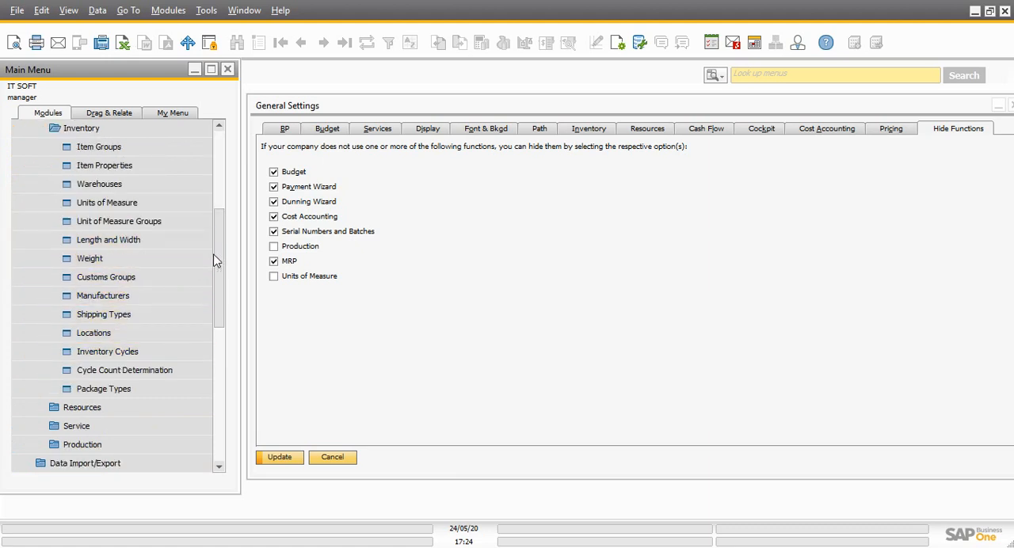
scroll(218, 251, down, 1)
scroll(220, 249, up, 5)
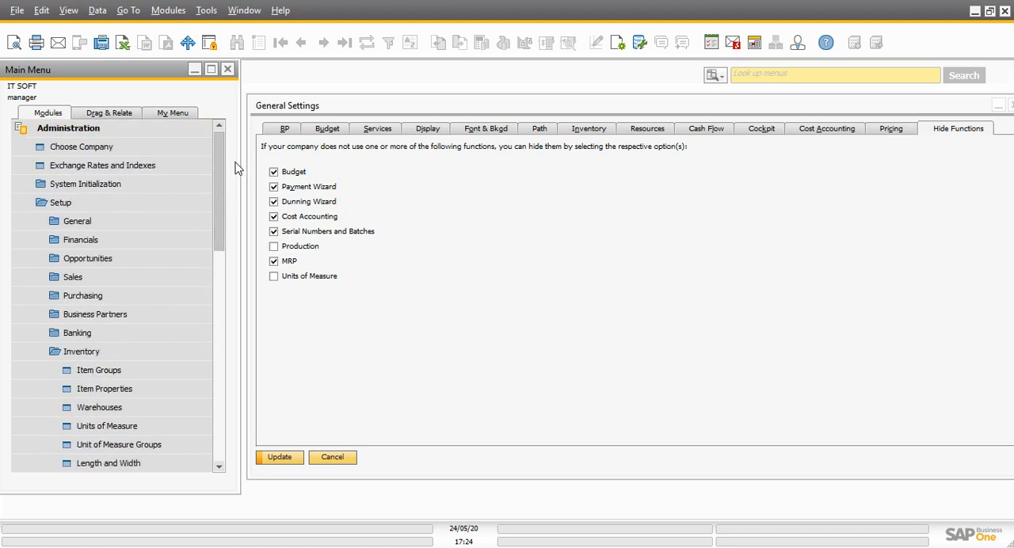
click(111, 354)
click(113, 203)
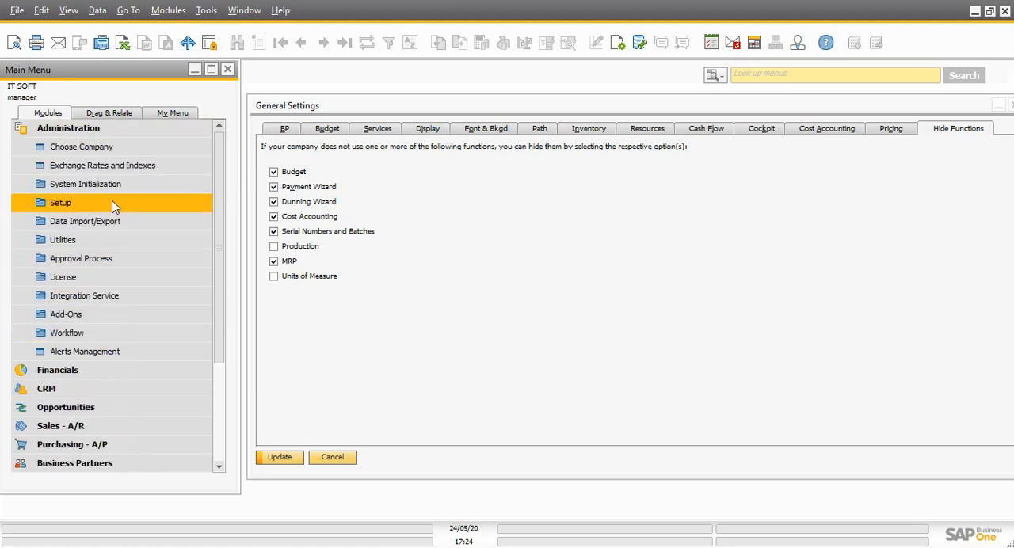
click(103, 131)
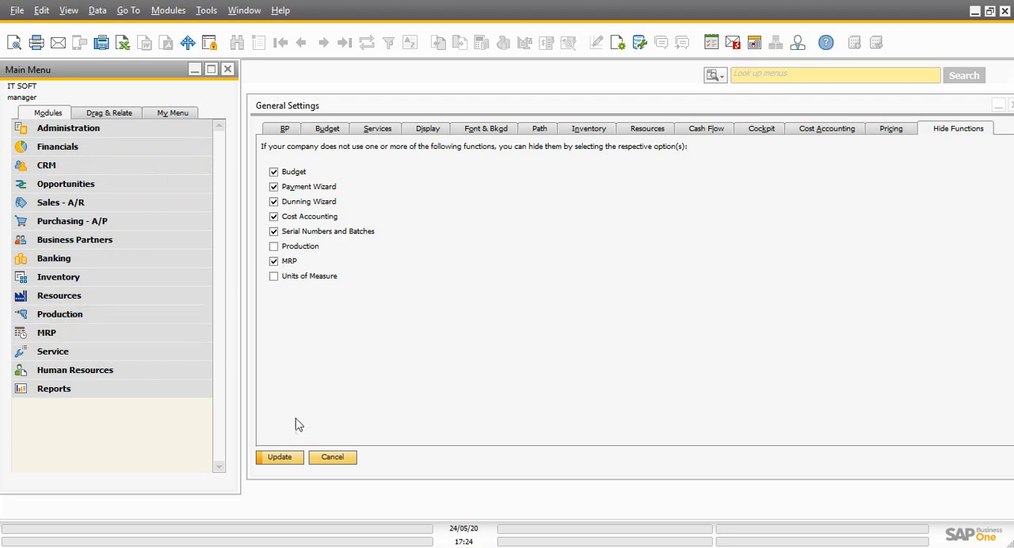
Try to save the hidden functions including Budget, confirming removal of unpriced item records and applying the changes to all users
click(287, 458)
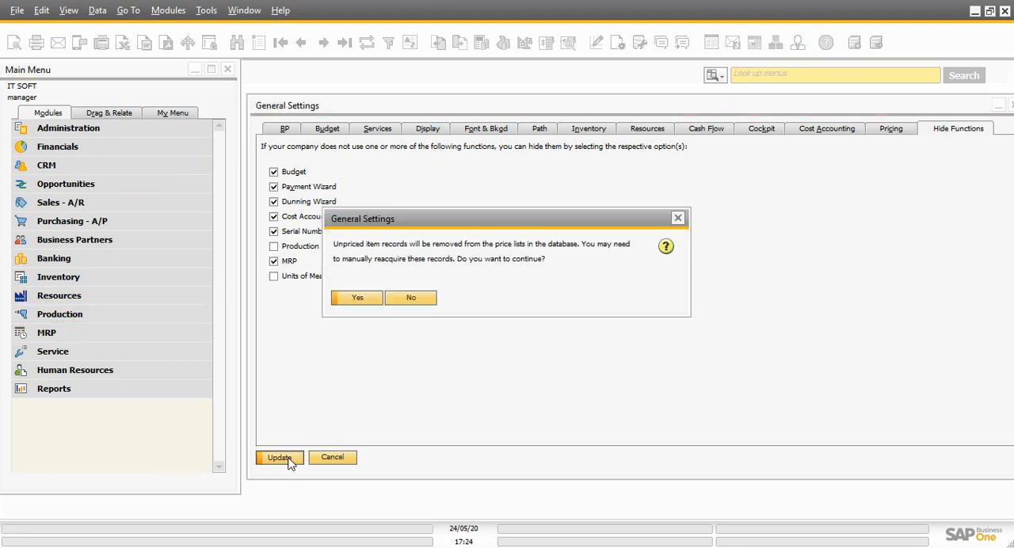
click(358, 298)
click(434, 274)
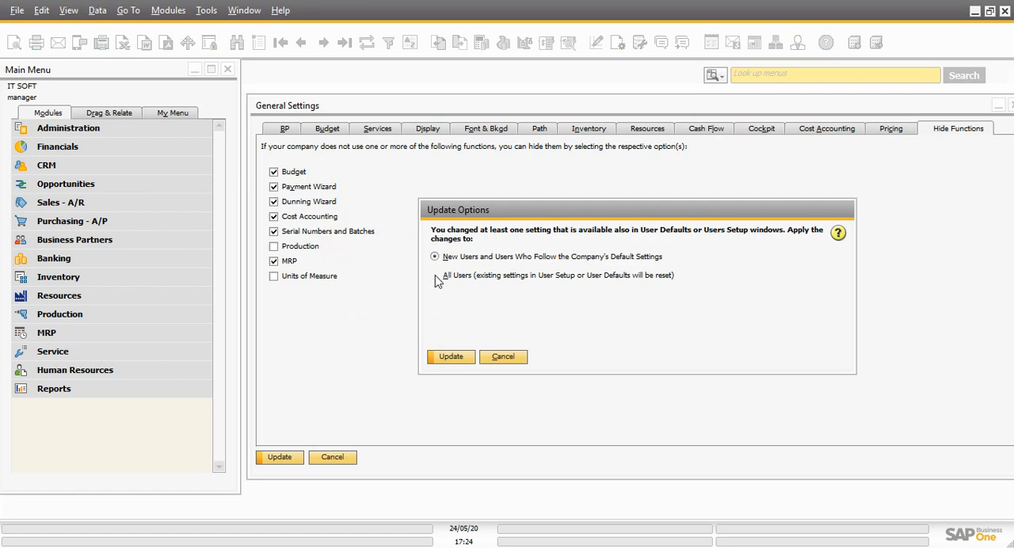
click(454, 357)
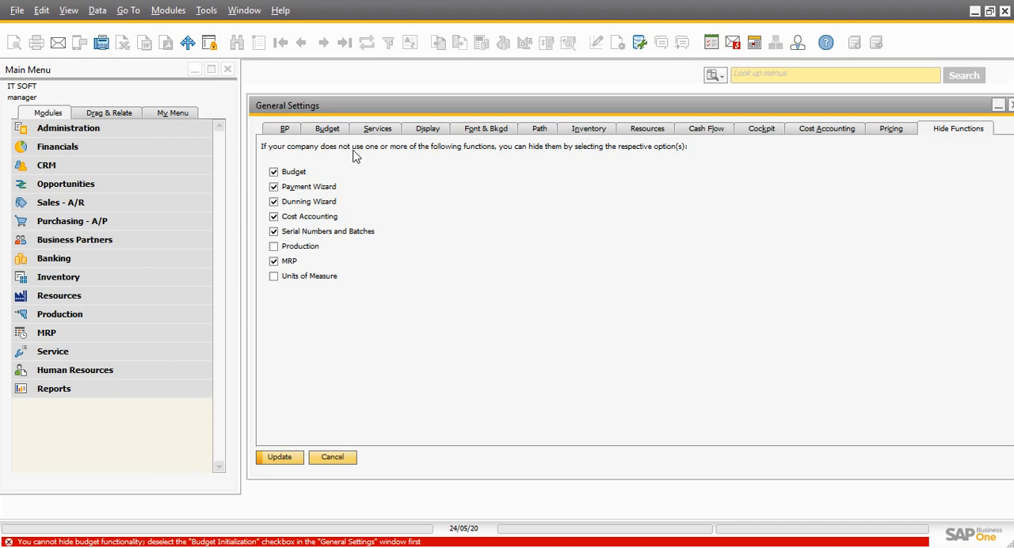
Deselect Budget from the hidden functions and save General Settings, accepting removal of unpriced item records and applying the changes to all users
click(274, 172)
click(279, 458)
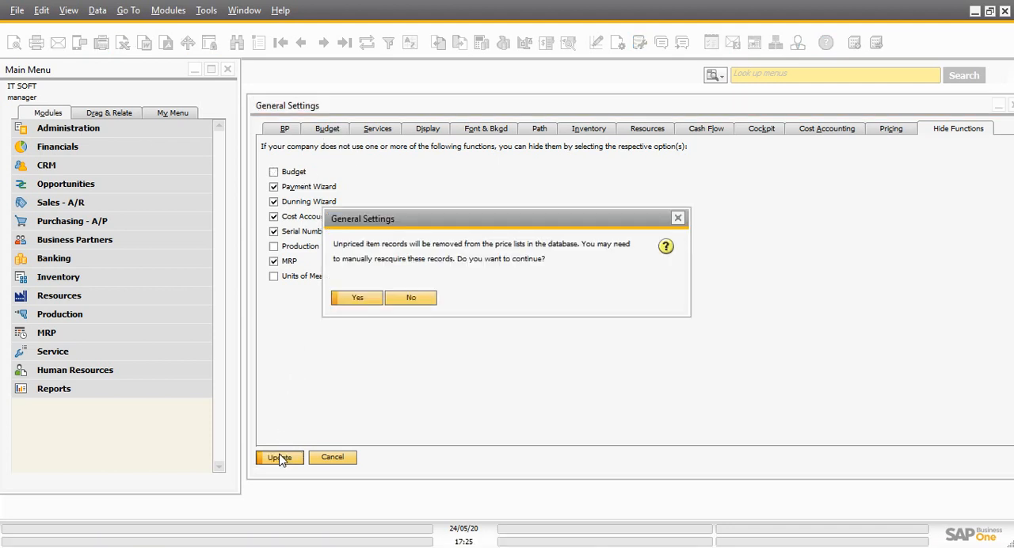
click(361, 295)
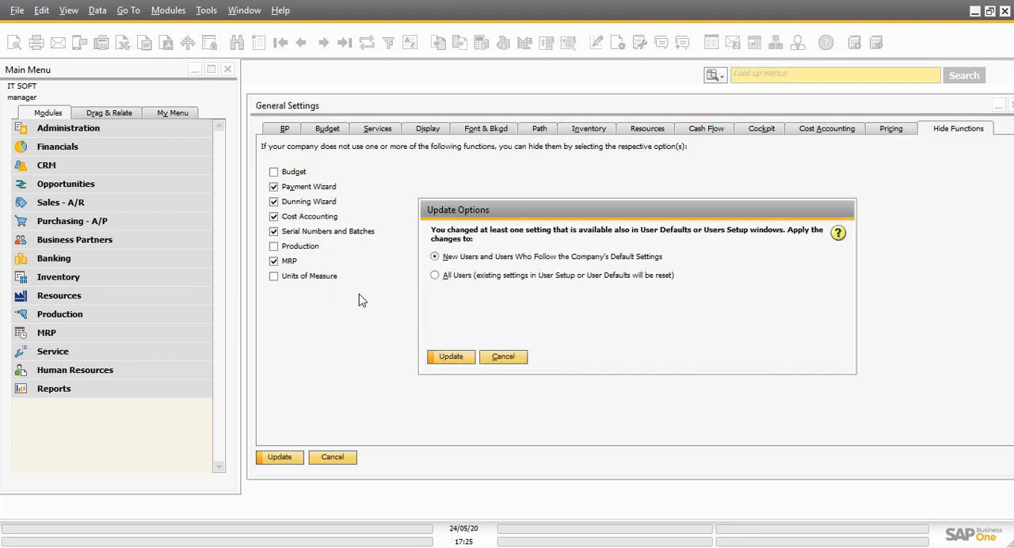
click(435, 276)
click(450, 357)
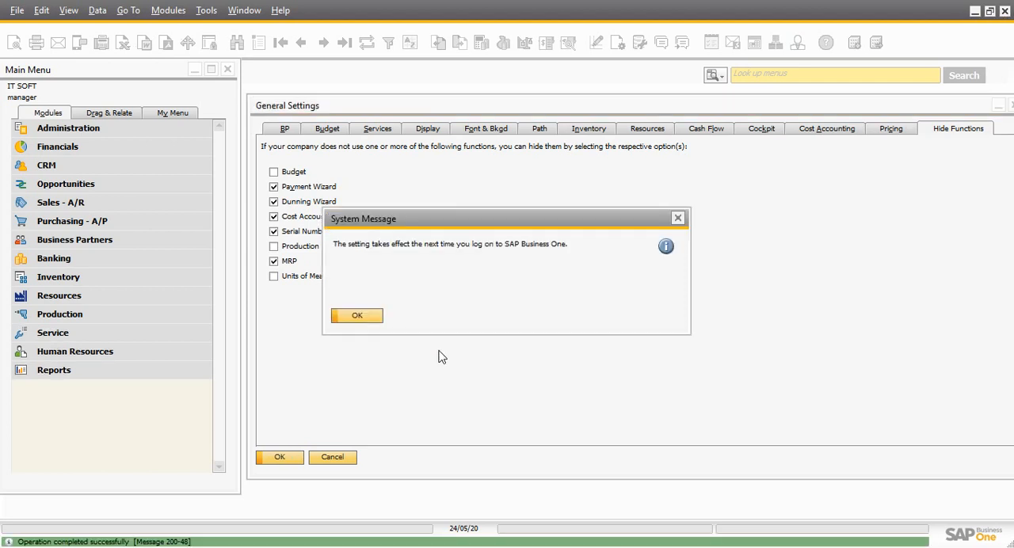
click(360, 316)
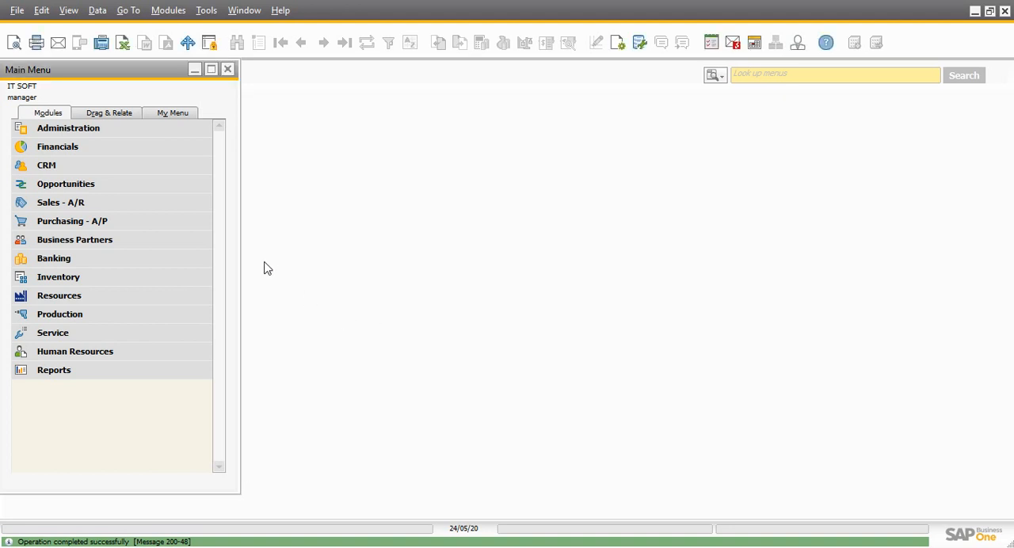
Check the Financials module for the effect of the saved hide settings on its budget and cost accounting entries
click(119, 133)
click(119, 133)
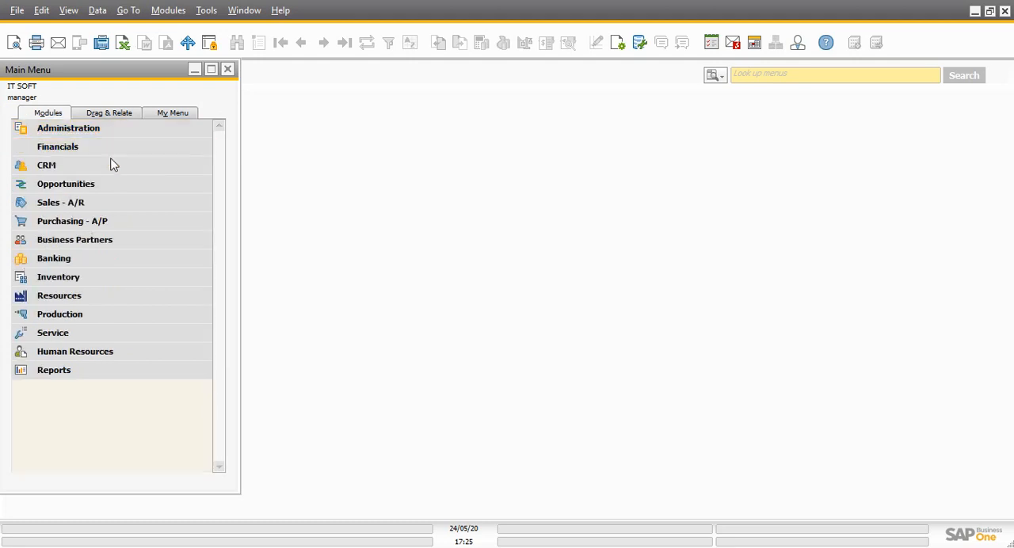
click(111, 151)
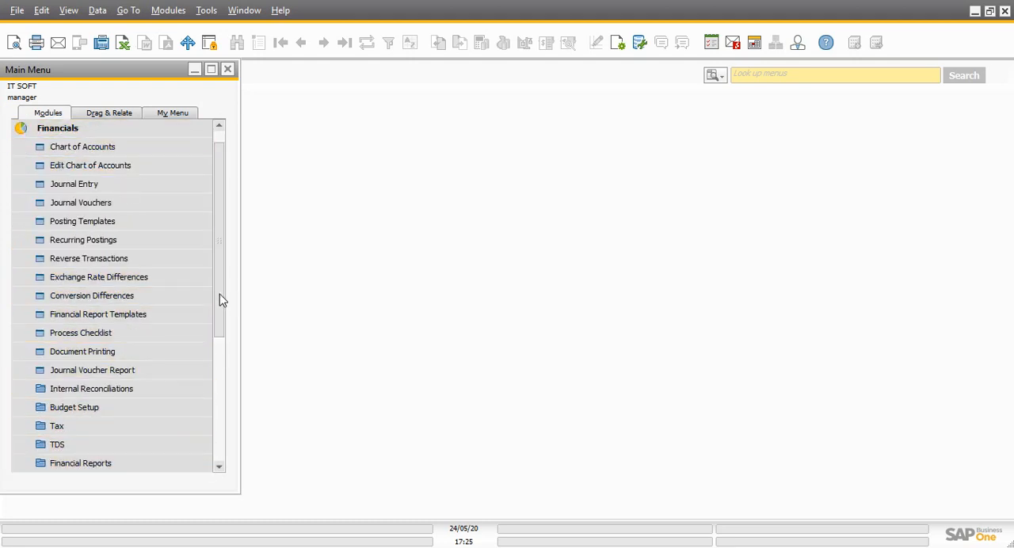
drag(219, 294, 239, 148)
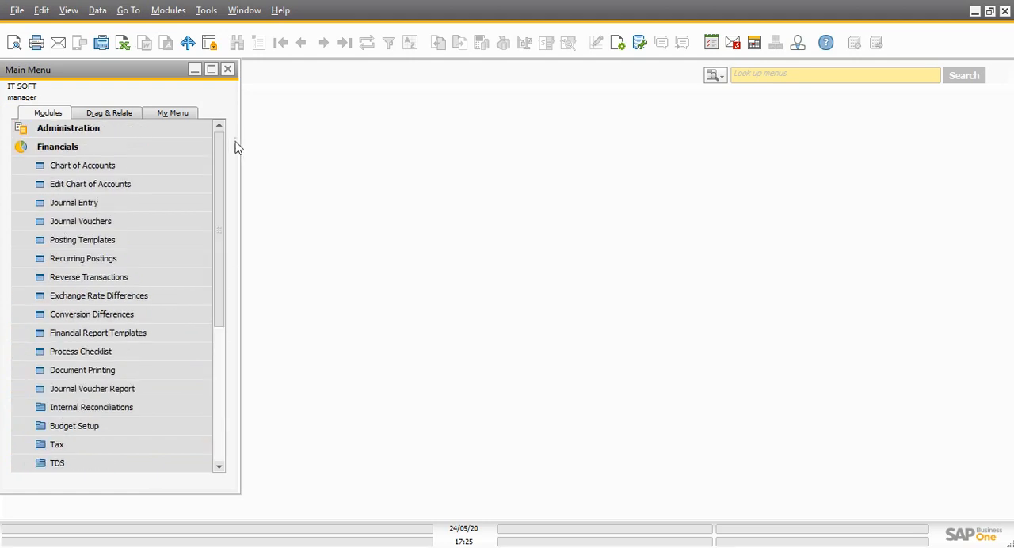
click(158, 148)
Reopen General Settings from System Initialization in the Administration module
click(135, 132)
click(100, 194)
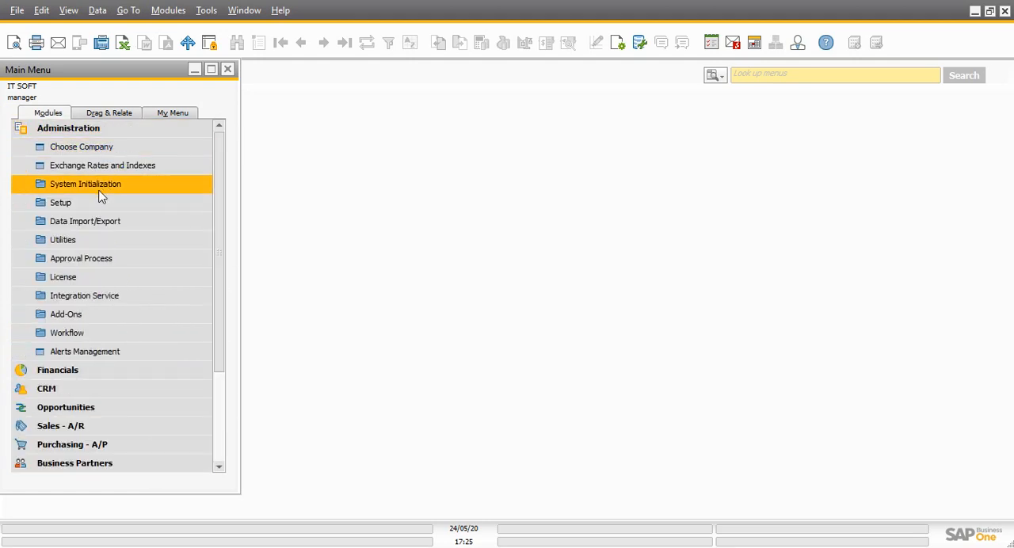
click(98, 222)
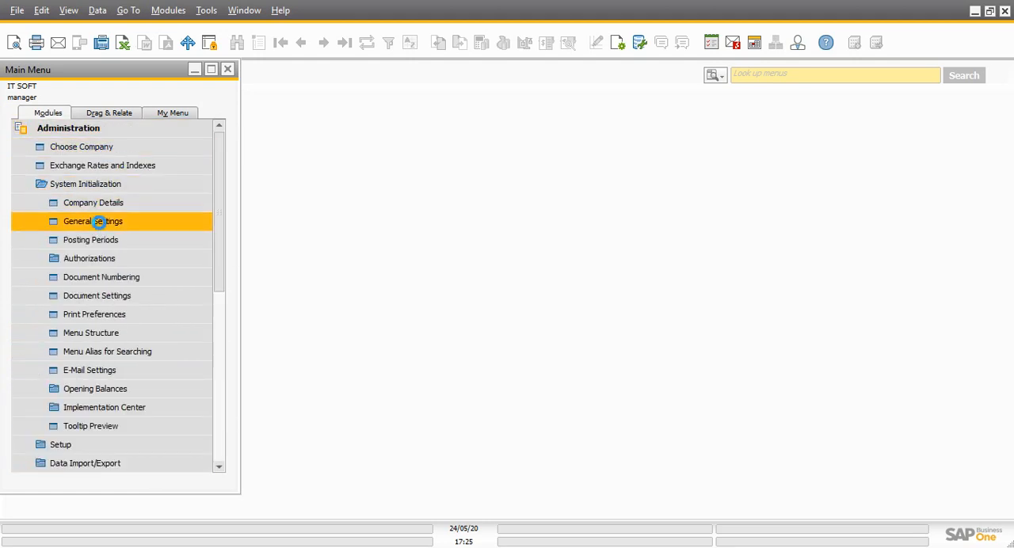
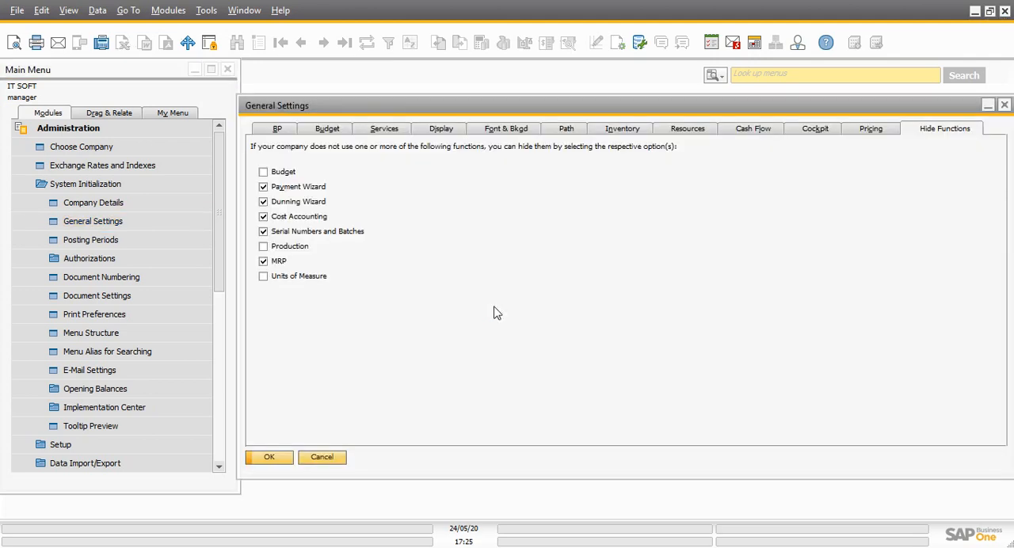
Review the General Settings pages from BP through Cash Flow, then return to the business partner settings
click(277, 130)
click(321, 130)
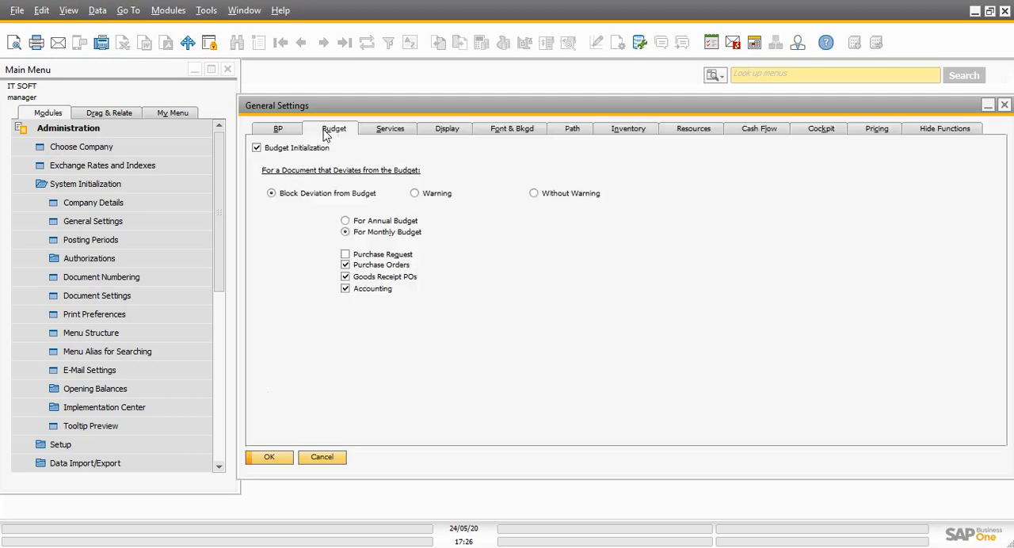
click(386, 132)
click(456, 134)
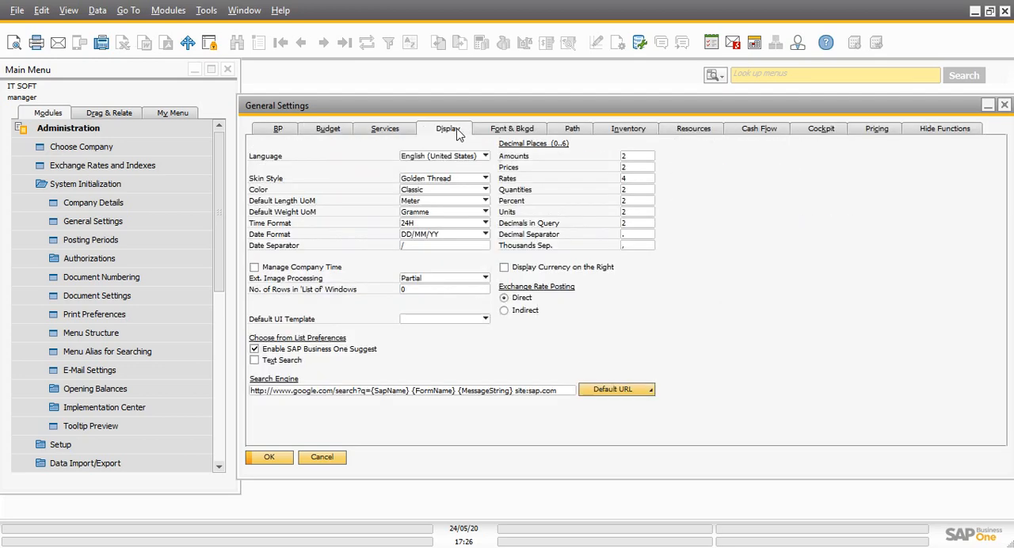
click(510, 133)
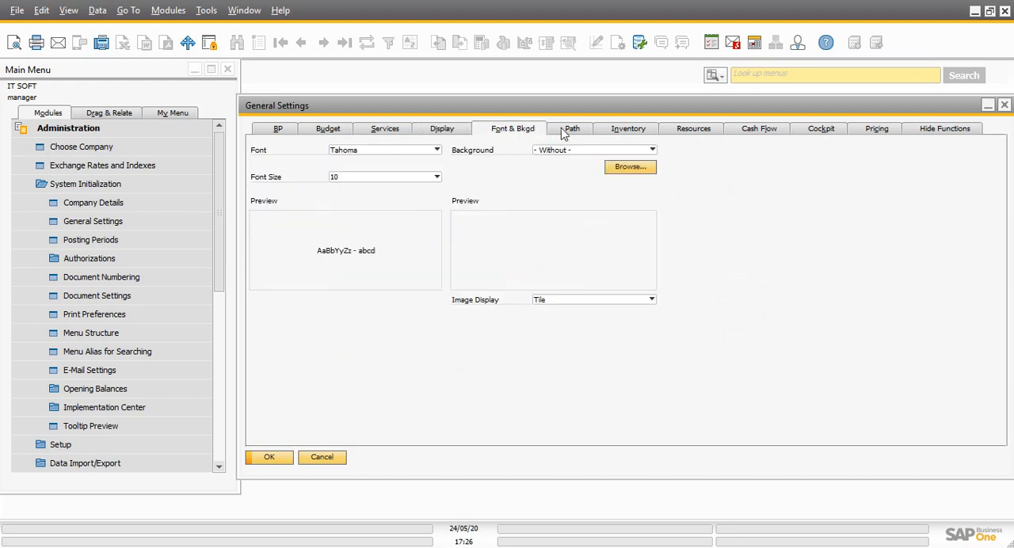
click(574, 133)
click(631, 133)
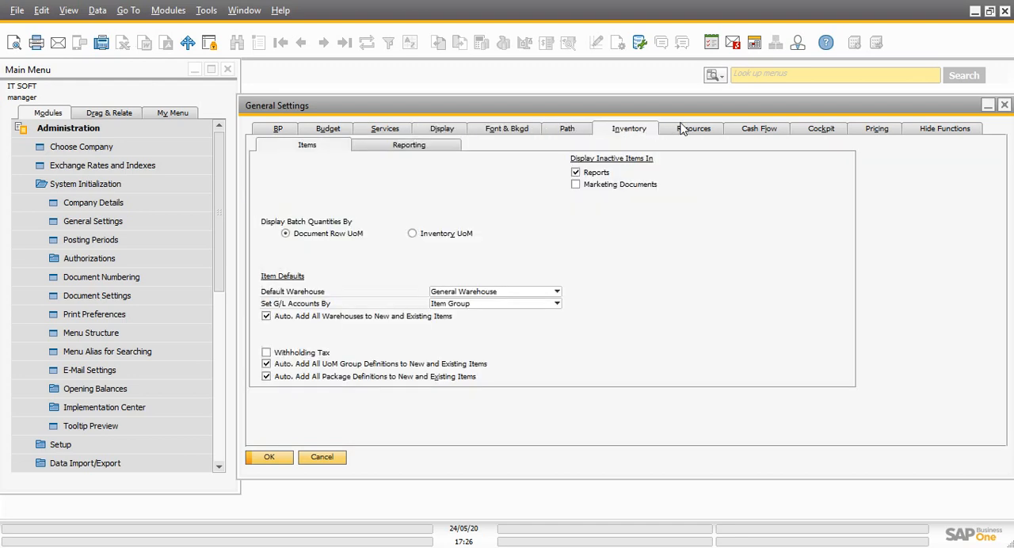
click(695, 133)
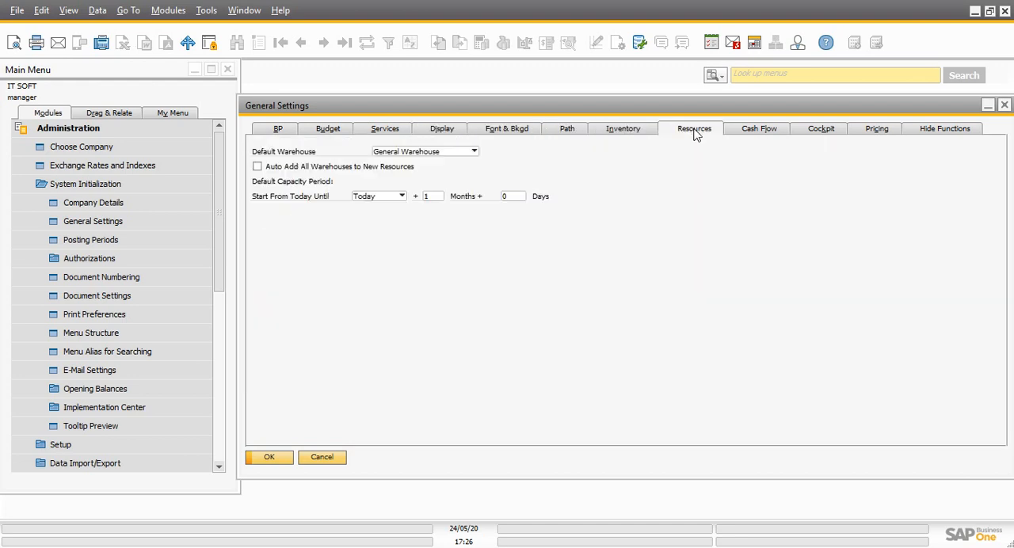
click(746, 136)
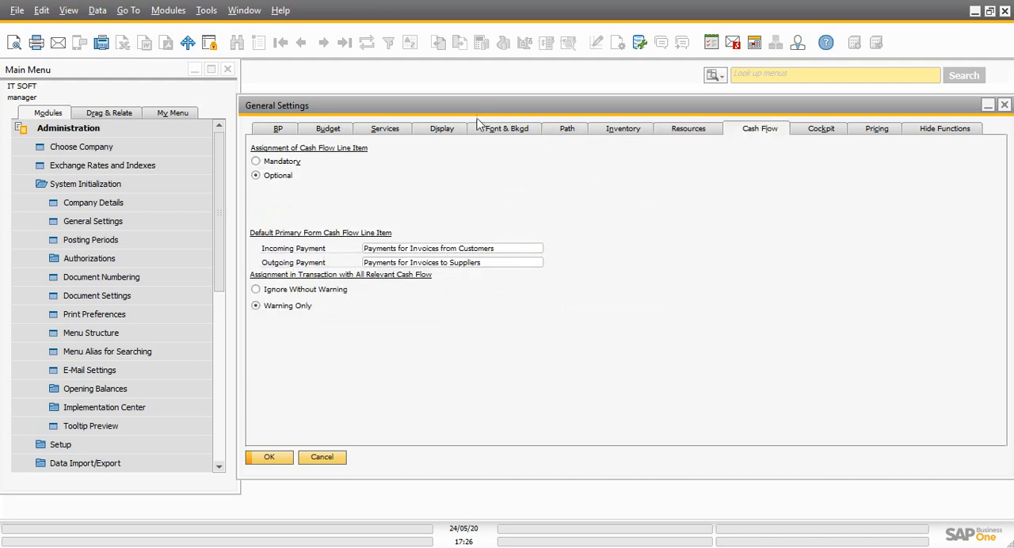
click(290, 132)
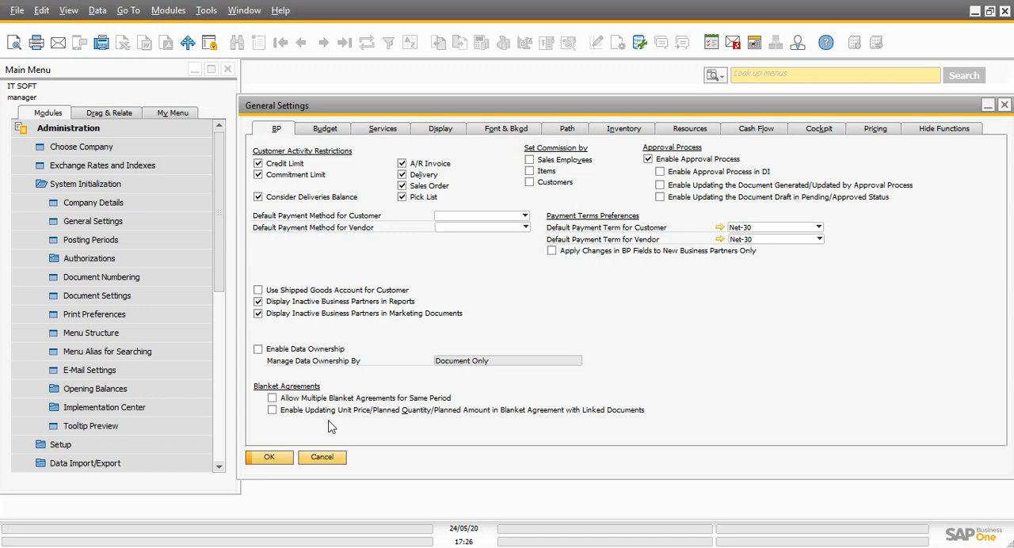
Close General Settings without saving and collapse System Initialization and the Administration module in the main menu
click(321, 457)
click(179, 185)
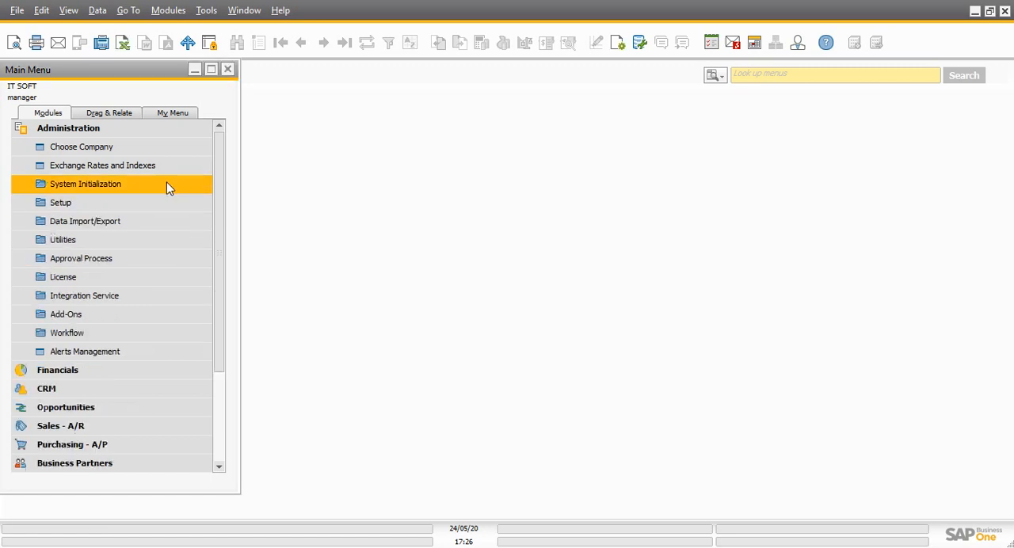
click(128, 135)
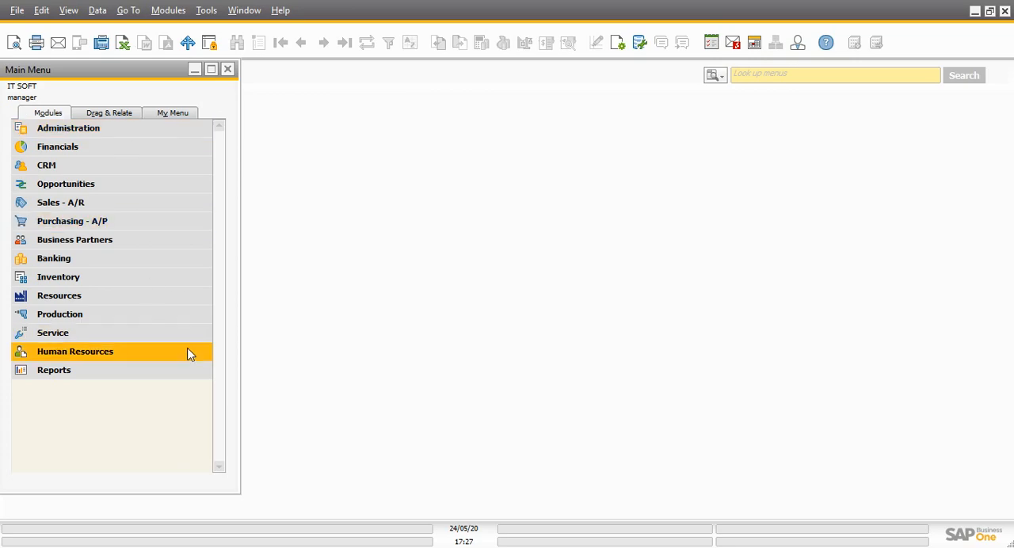
click(292, 546)
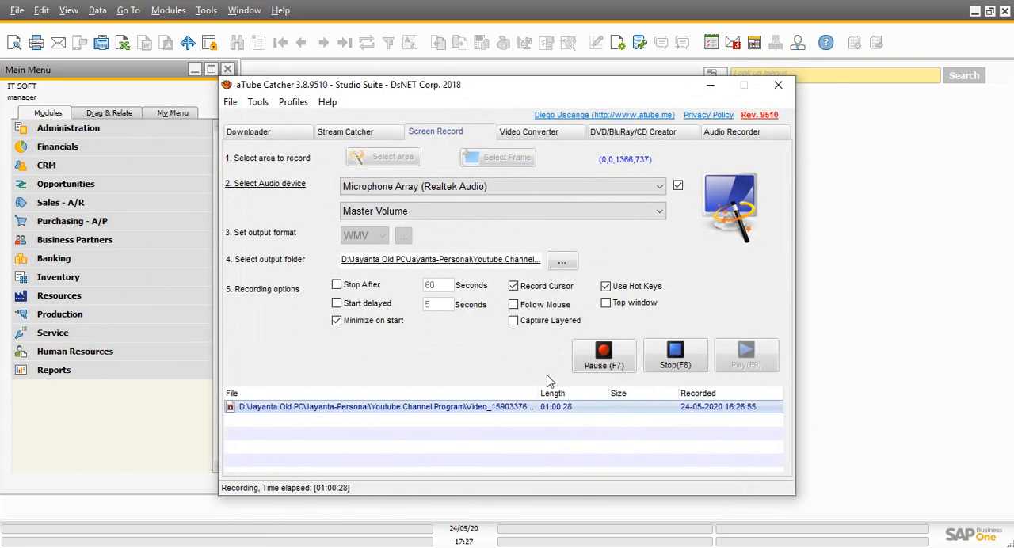